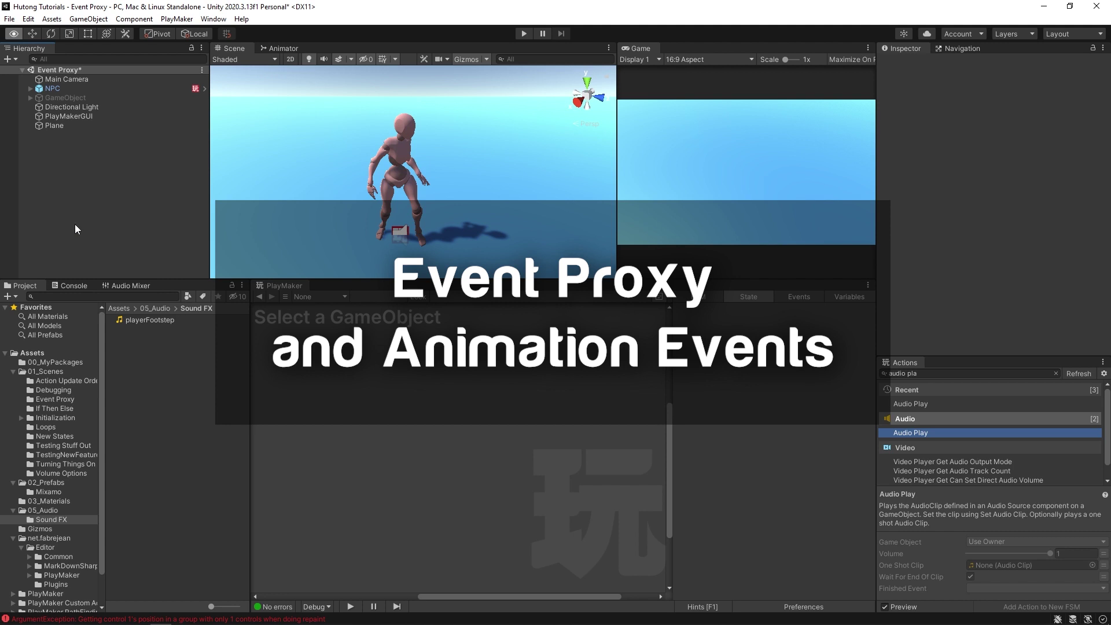
Step: Open the PlayMaker Ecosystem browser and search it for 'event proxy'
click(176, 19)
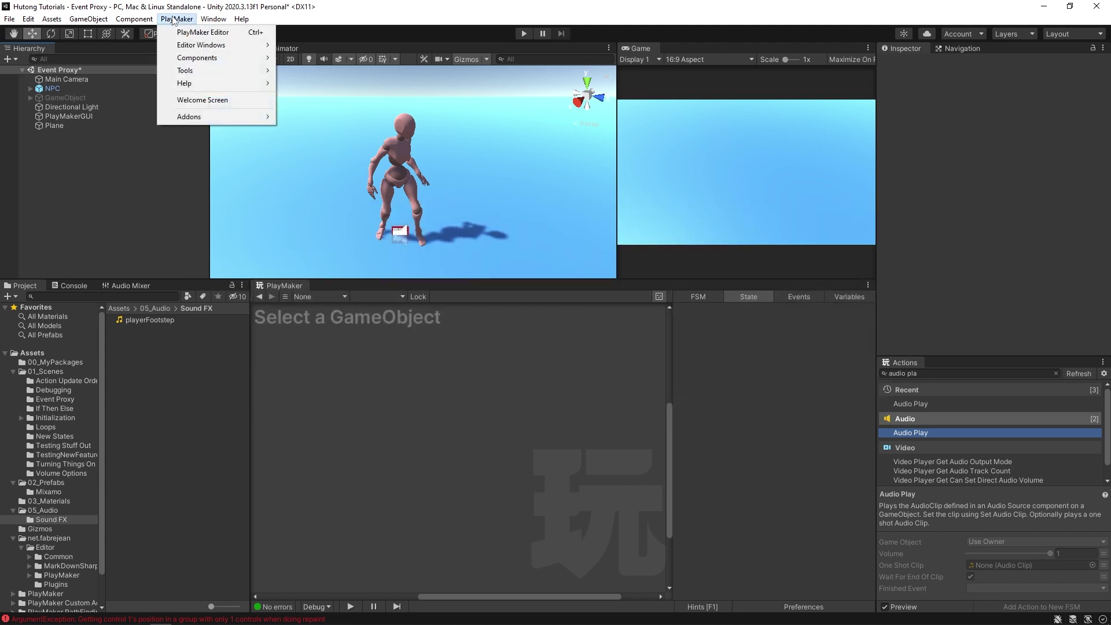
mouse_move(231, 116)
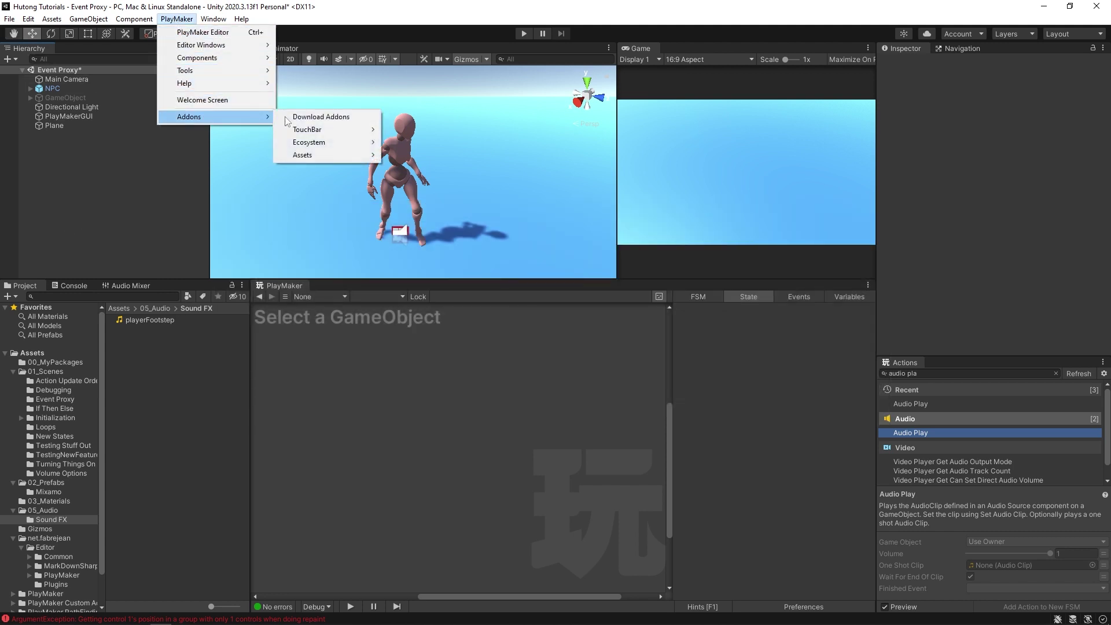
mouse_move(334, 142)
click(417, 143)
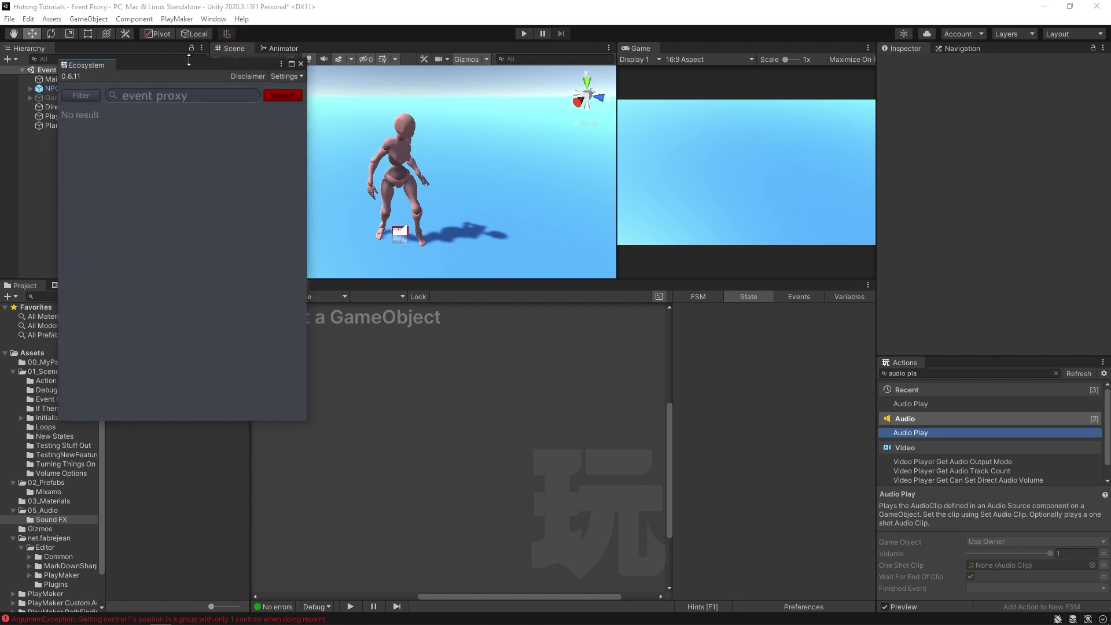
drag(186, 68, 568, 221)
click(585, 247)
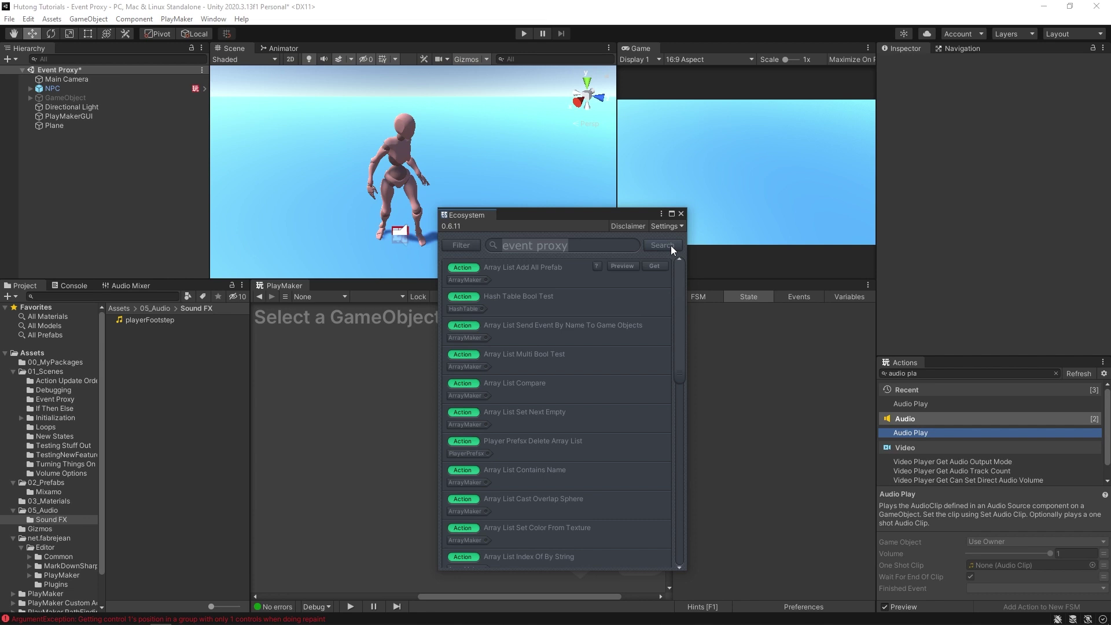
Step: Download the Event Proxy Wizard package and import all its files into the project
scroll(533, 436, down, 3)
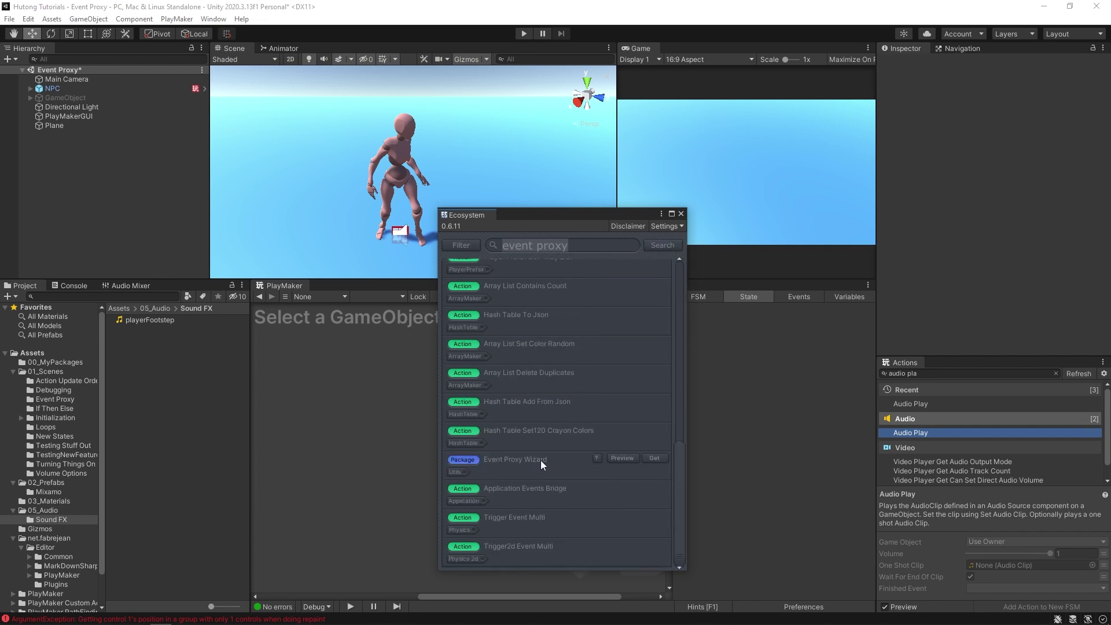
click(654, 458)
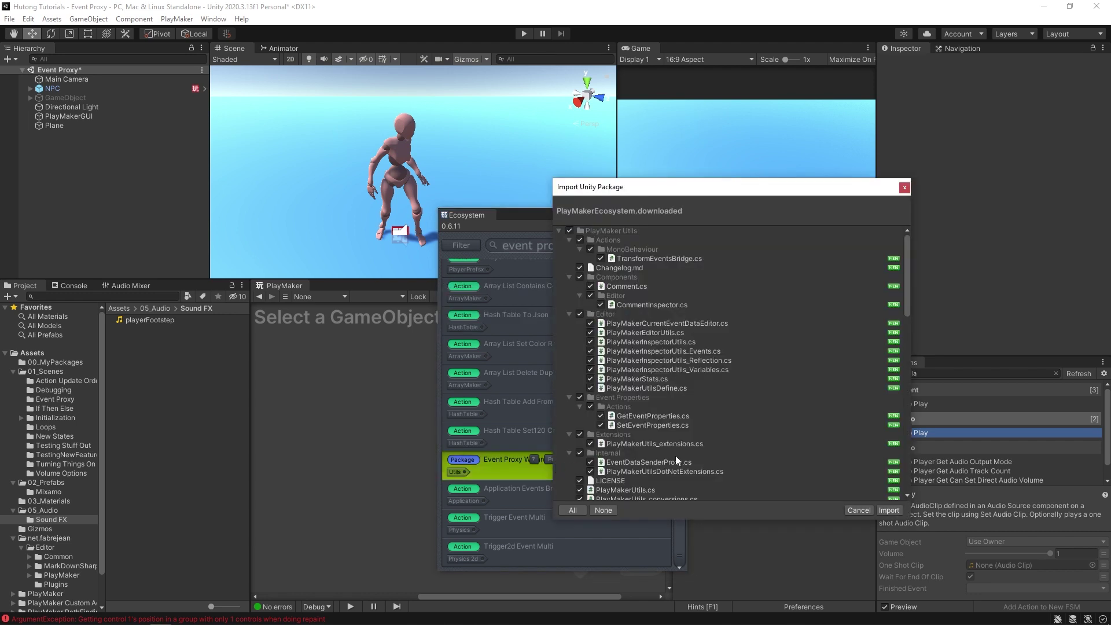
click(887, 511)
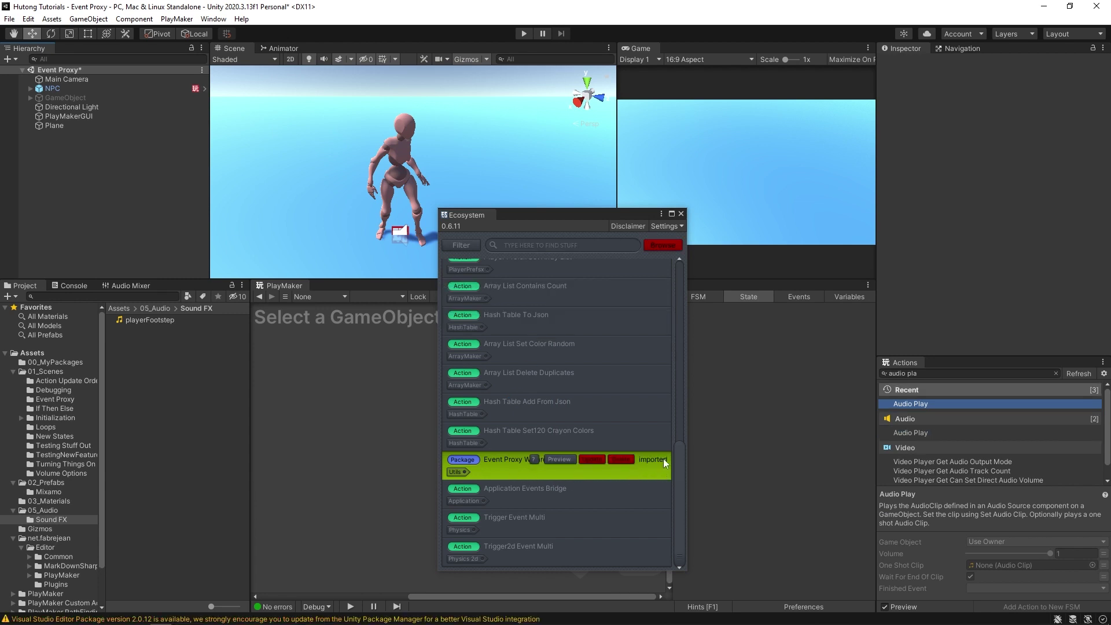
Step: Close the Ecosystem browser, launch the Event Proxy Wizard and position its Proxy Creator window
click(681, 215)
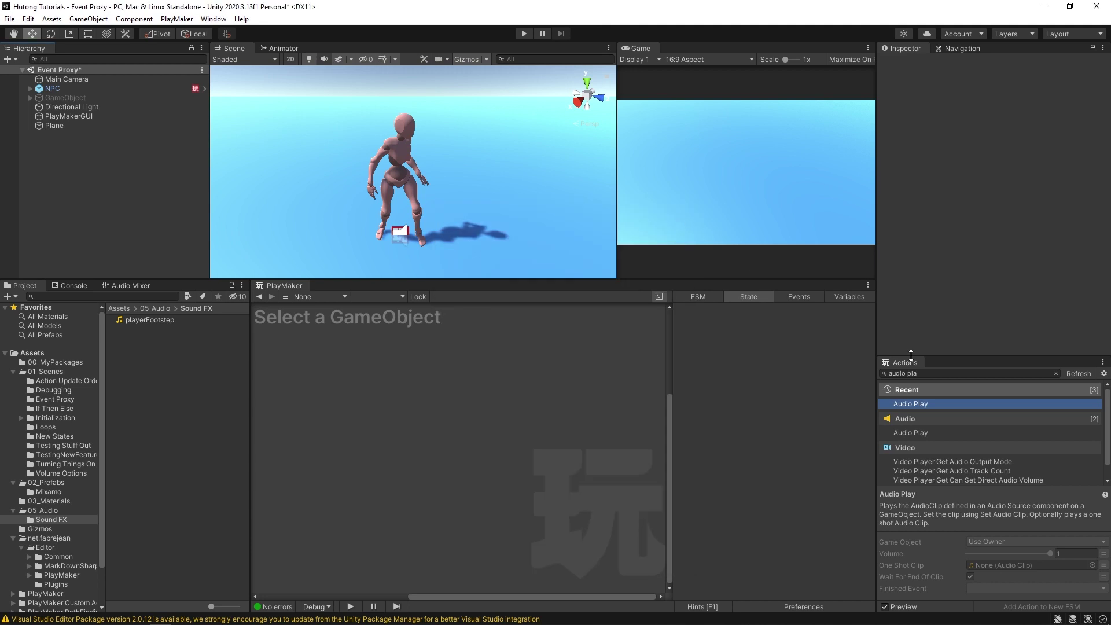
click(178, 19)
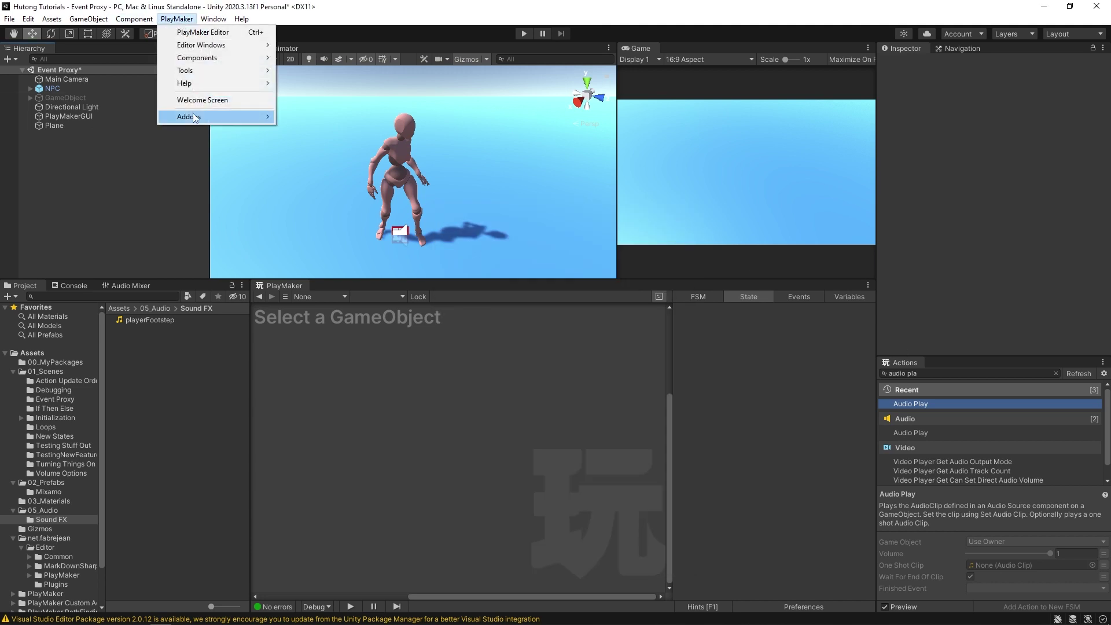
mouse_move(196, 118)
mouse_move(325, 168)
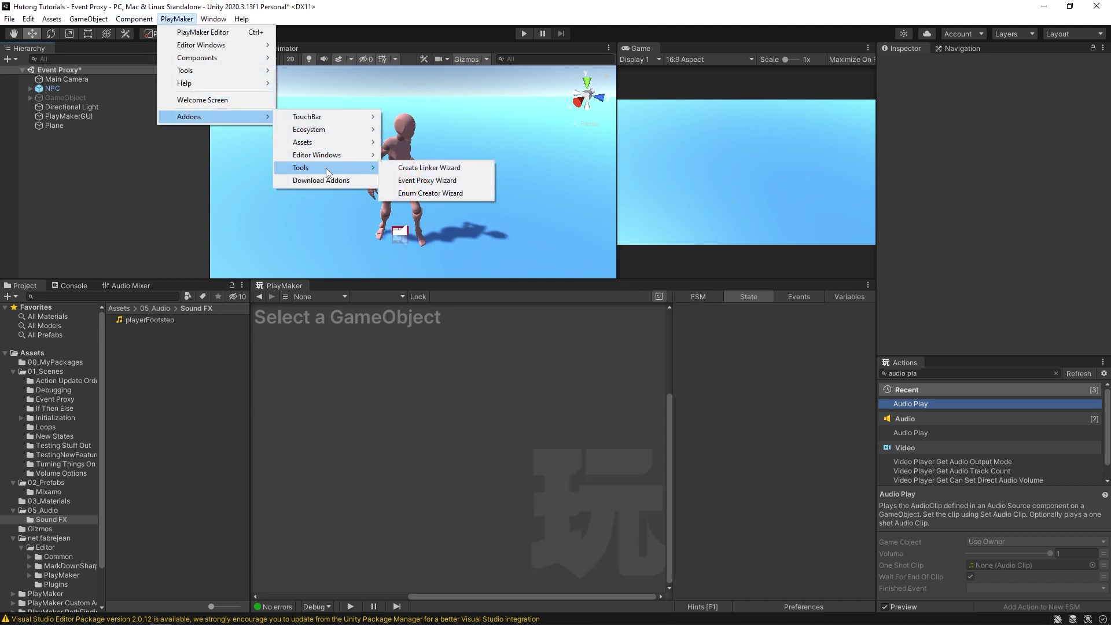
click(432, 182)
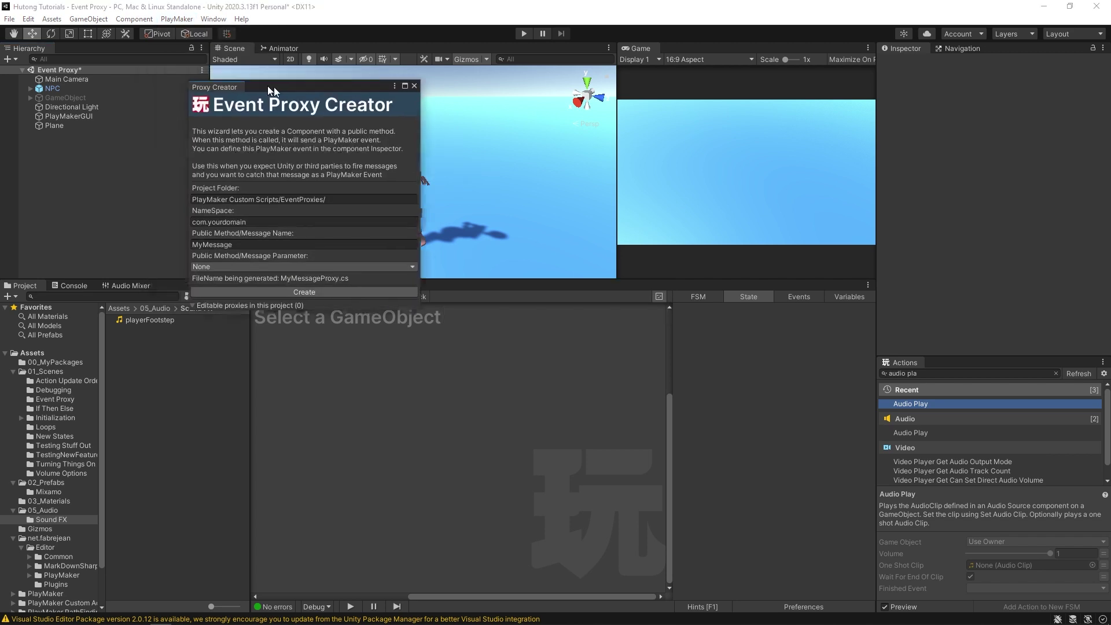
drag(513, 200, 555, 168)
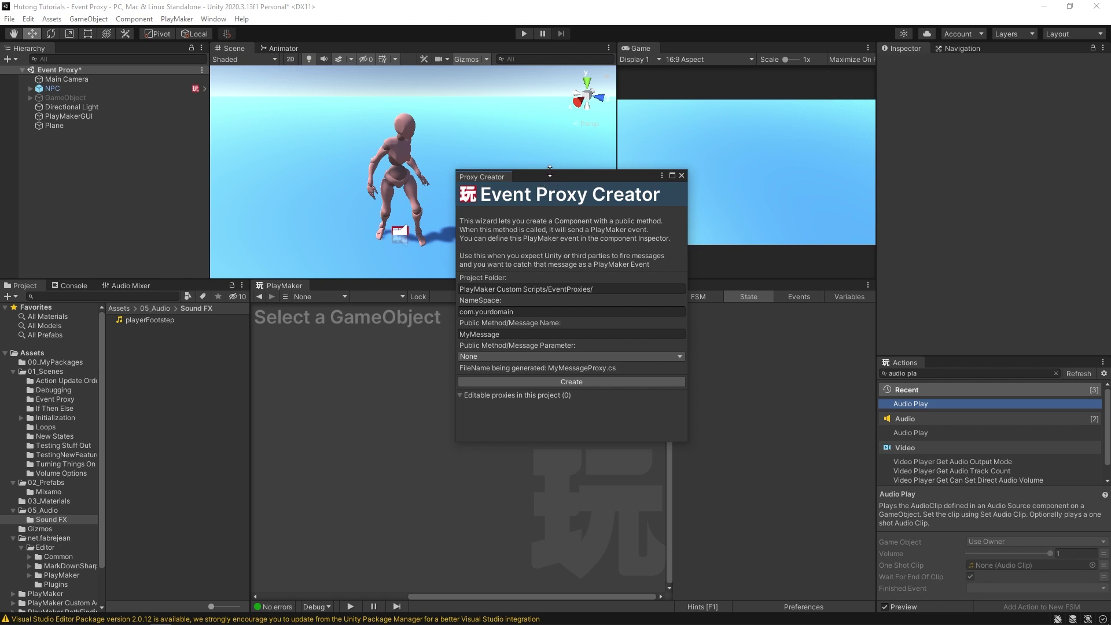
drag(547, 178, 356, 344)
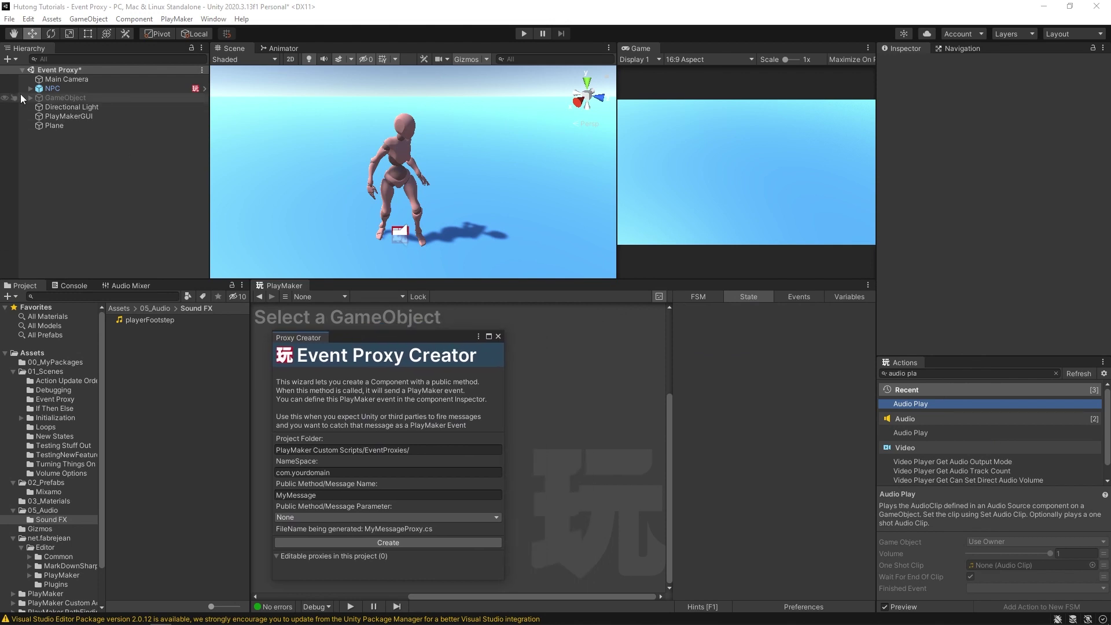
Step: Open the NPC prefab for editing and centre its Footsteps FSM graph in view
click(52, 88)
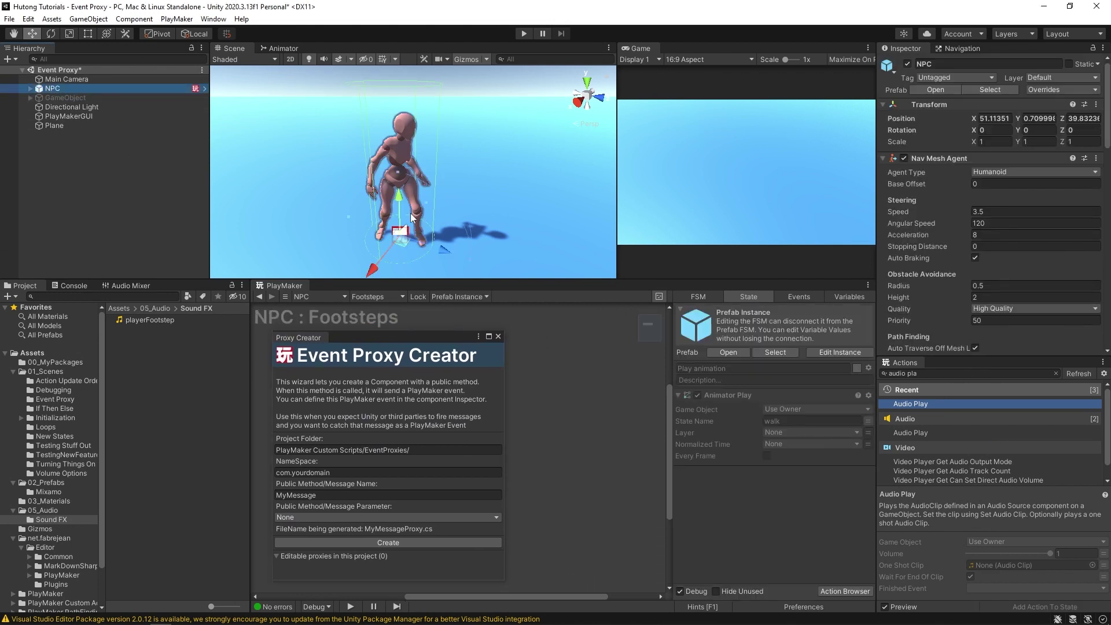
click(205, 88)
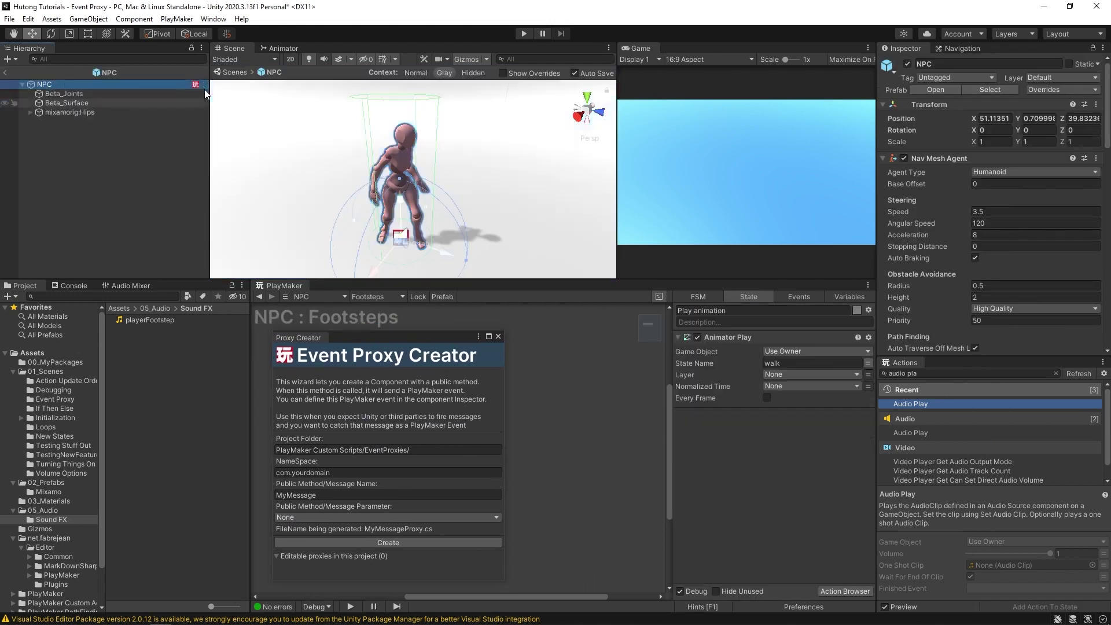
drag(312, 338, 82, 340)
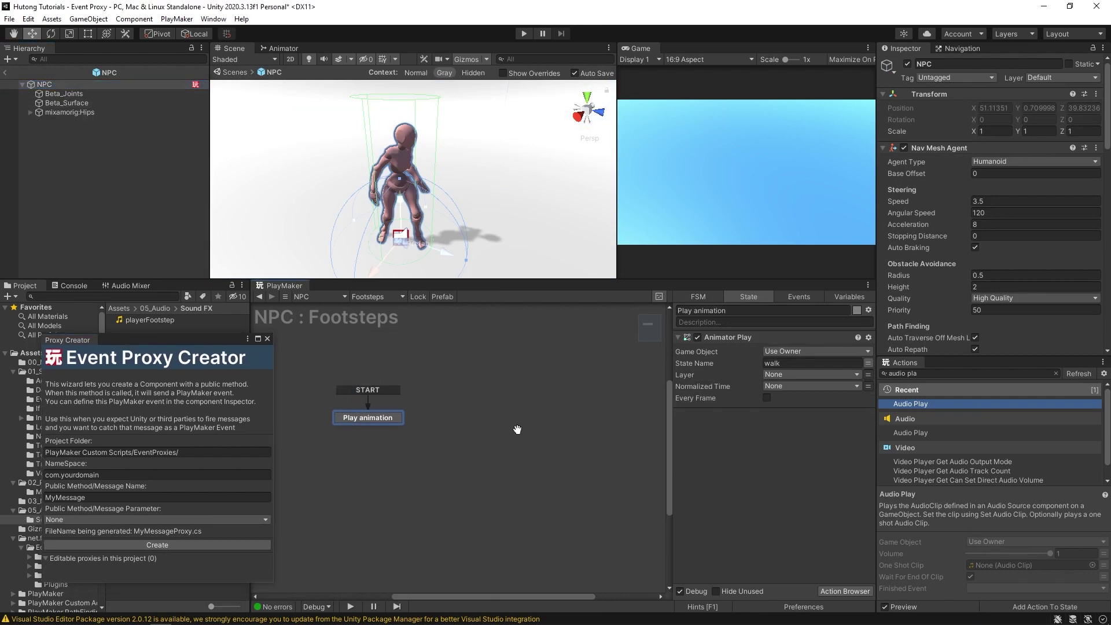
middle_drag(538, 429, 637, 431)
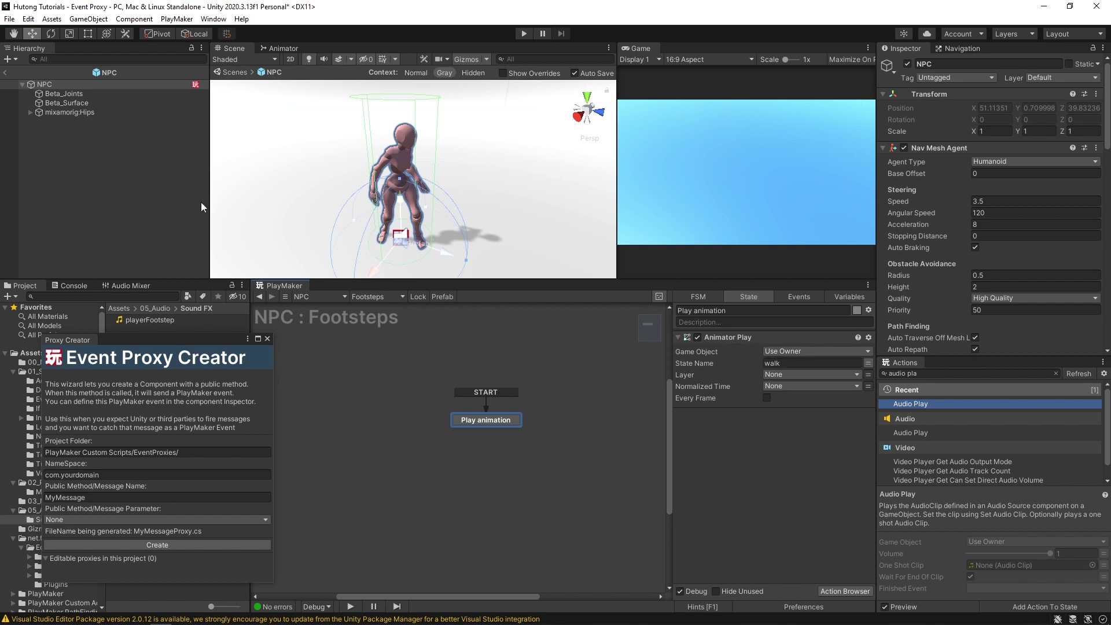
click(36, 87)
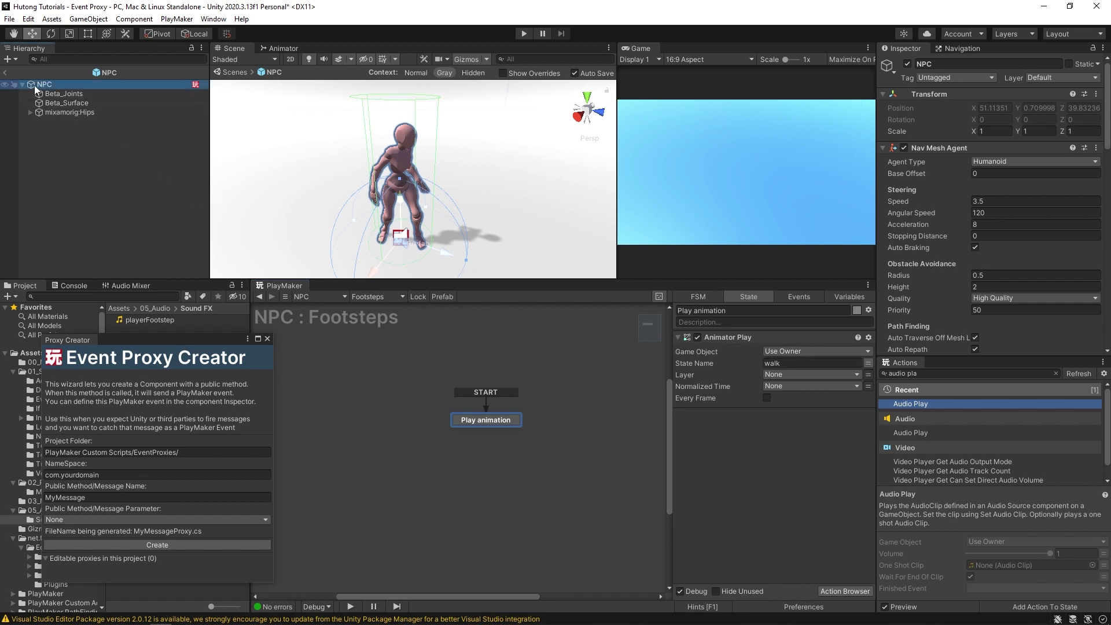
Step: Show the NPC's walk clip in the Animation window, preview it and scrub to frame 10
key(ctrl+6)
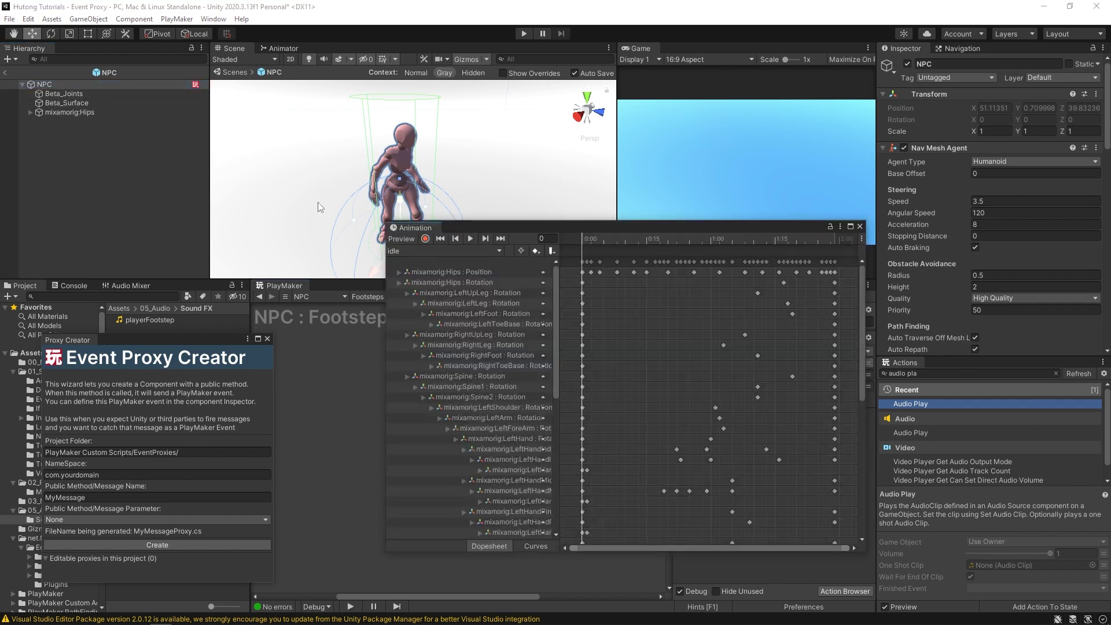
drag(537, 228, 469, 238)
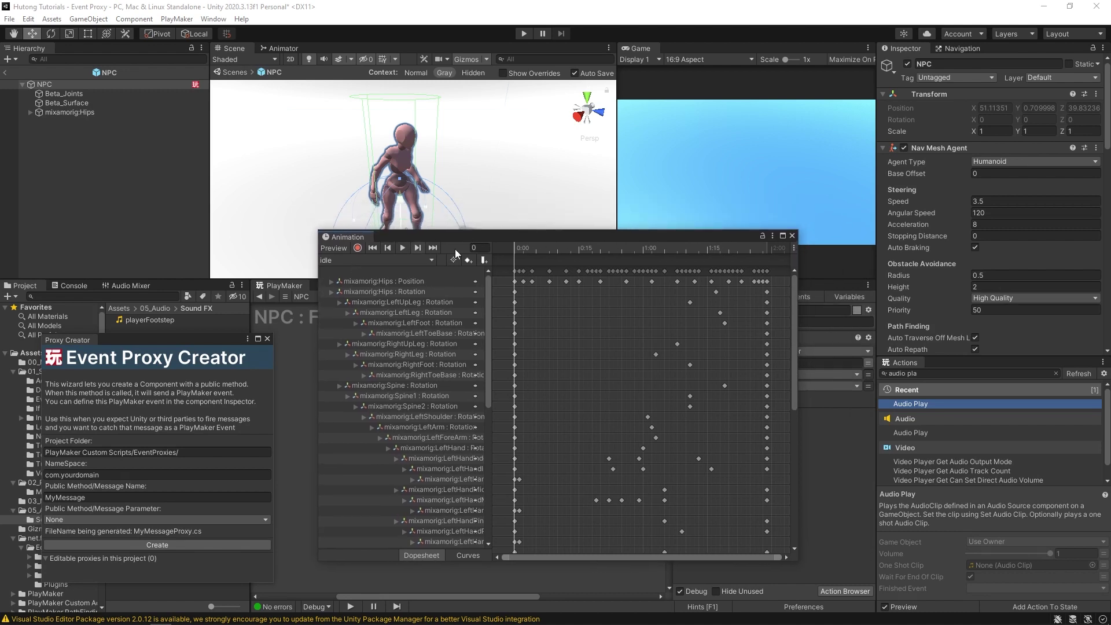
click(347, 260)
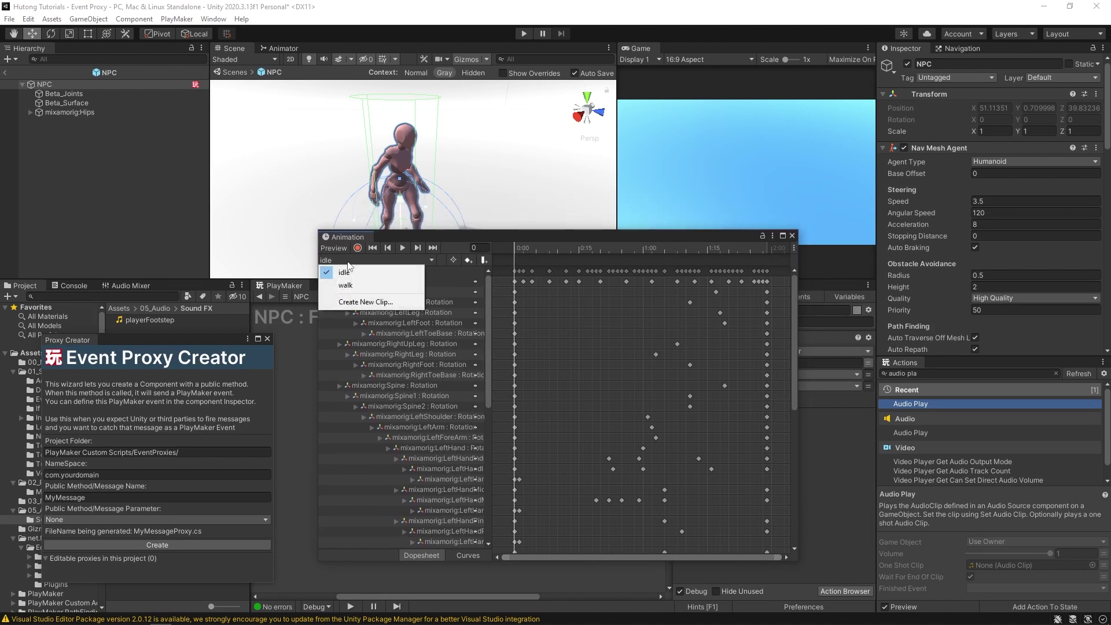
click(350, 286)
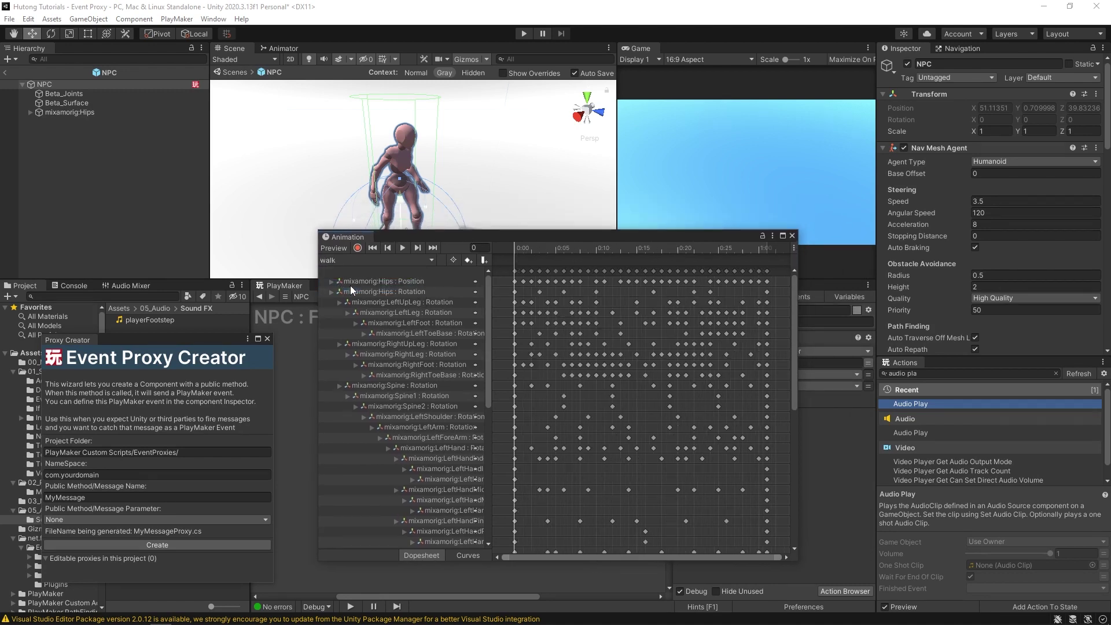
drag(503, 234, 687, 186)
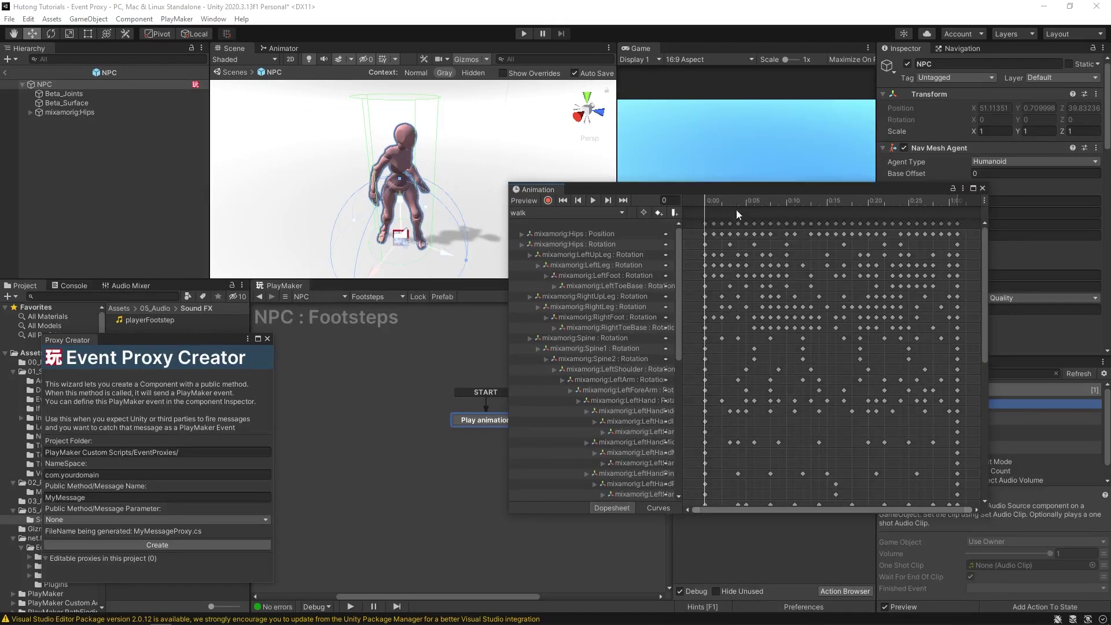
click(594, 200)
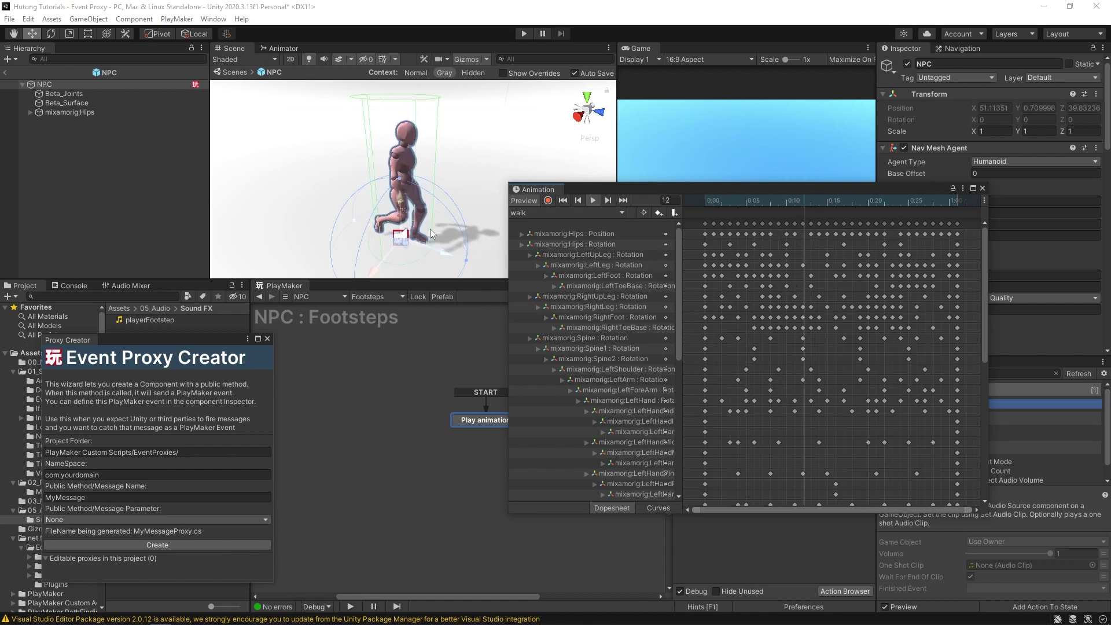
drag(727, 202, 785, 193)
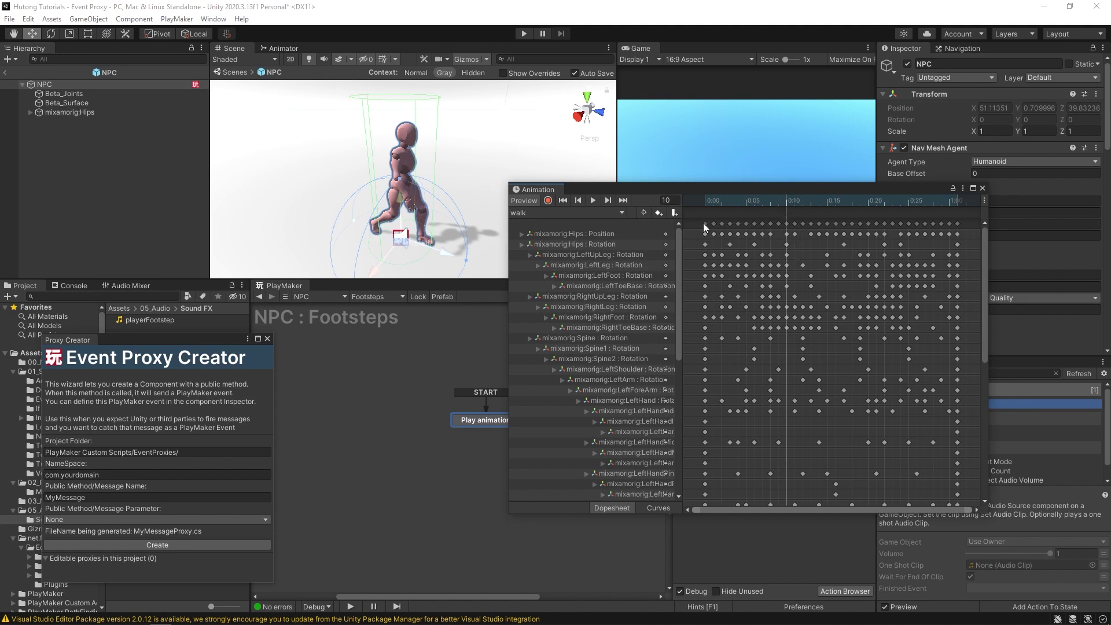
Step: Add an animation event at frame 10 of the walk clip and list its callable functions
click(674, 214)
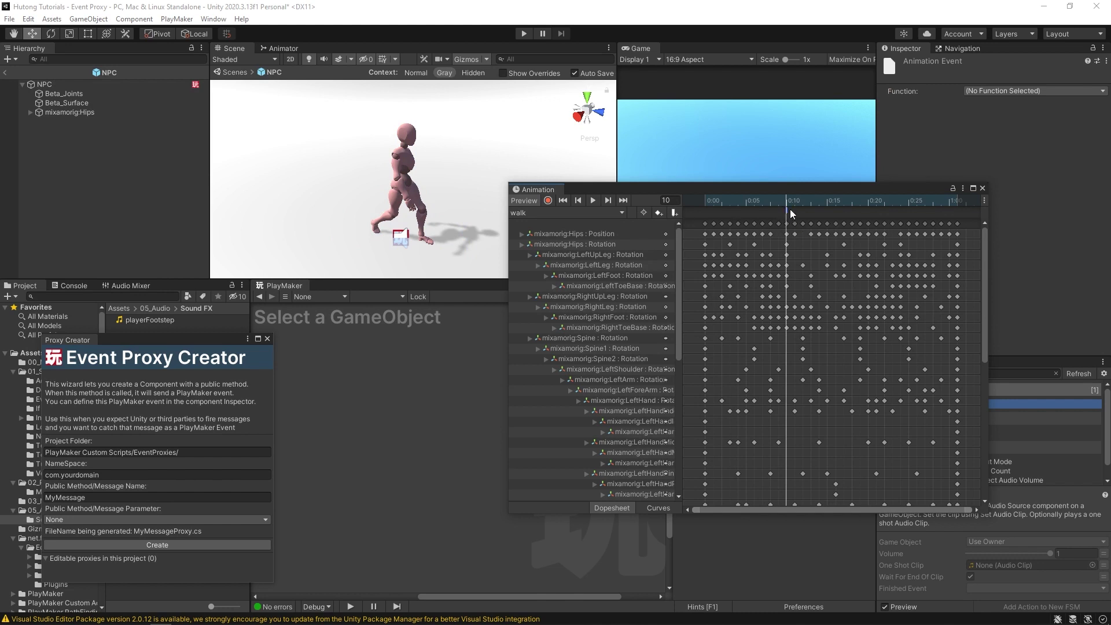
drag(784, 199, 754, 200)
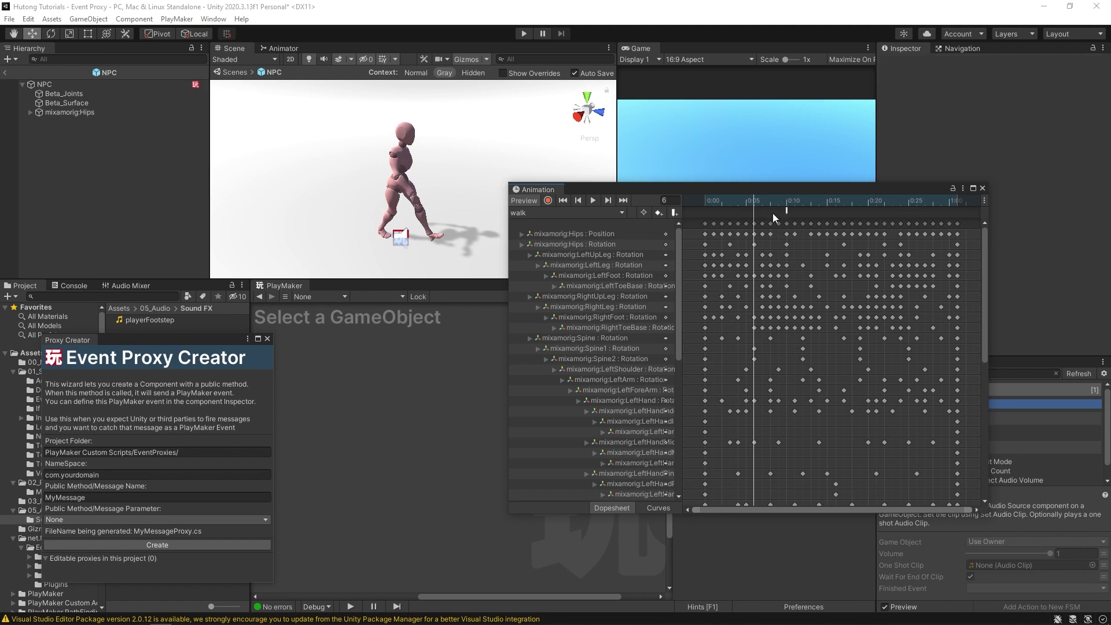
drag(770, 201, 779, 200)
click(787, 210)
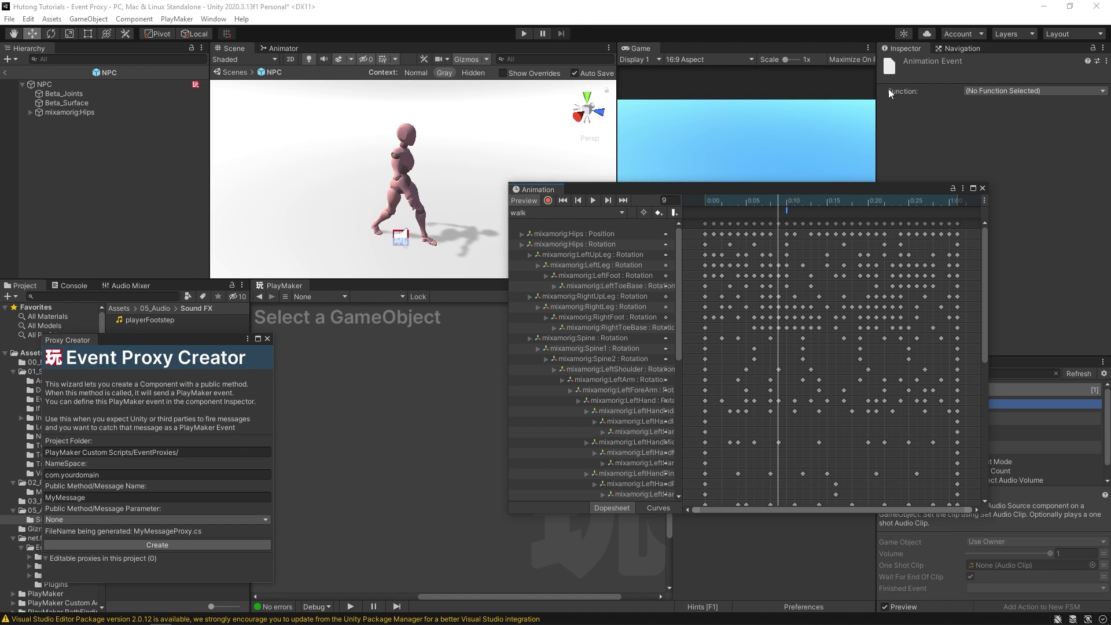
click(993, 94)
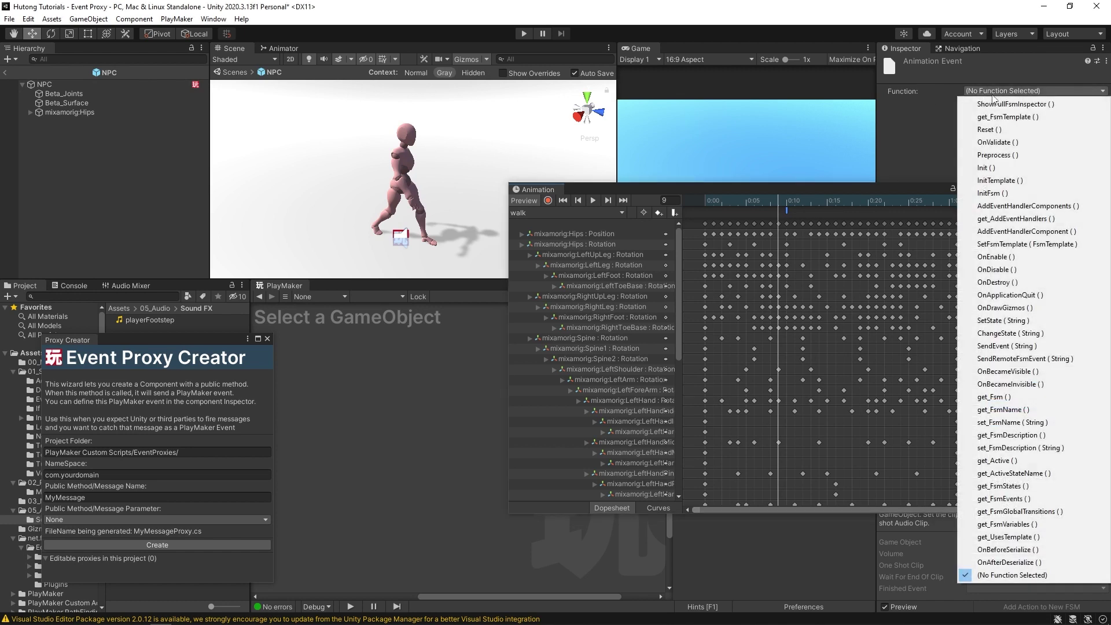
Step: Make the walk event call SendEvent (String) with string myStringEvent, then close the Animation window
click(1054, 346)
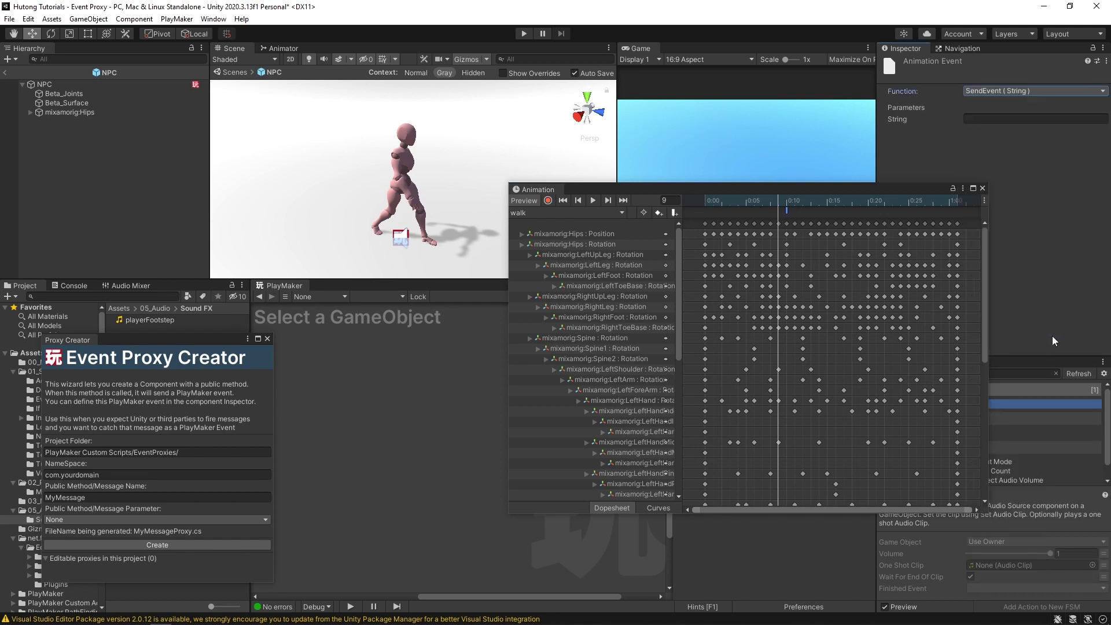
click(995, 120)
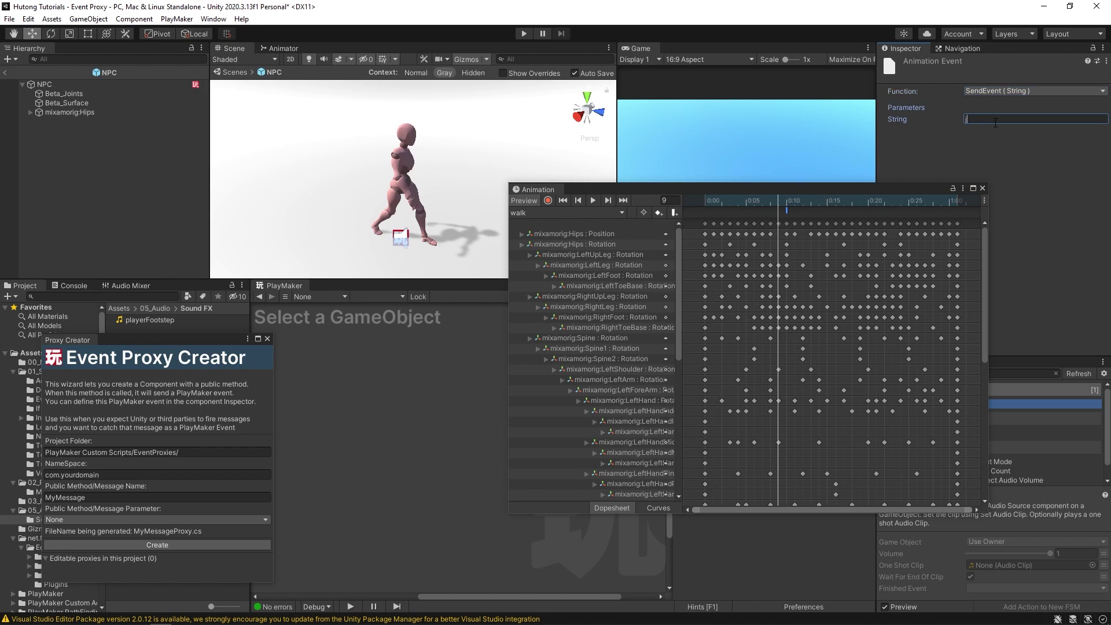
text(jkfgysdfjkhsdk)
key(ctrl+a)
key(BackSpace)
text(myStringEven)
drag(1021, 118, 945, 118)
key(ctrl+c)
click(983, 189)
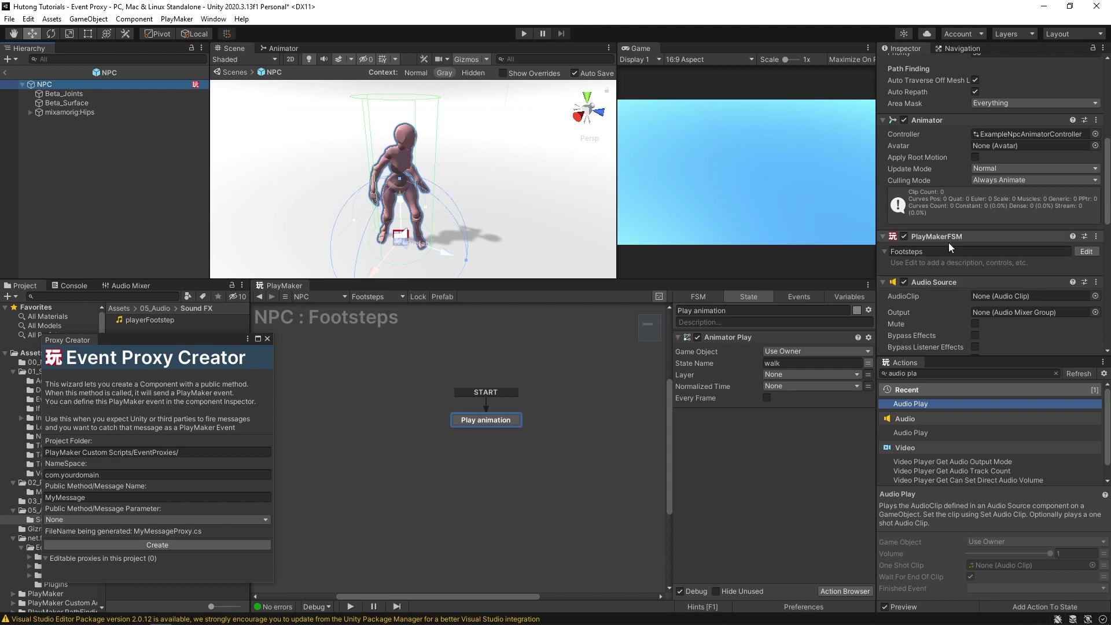
click(883, 282)
click(957, 342)
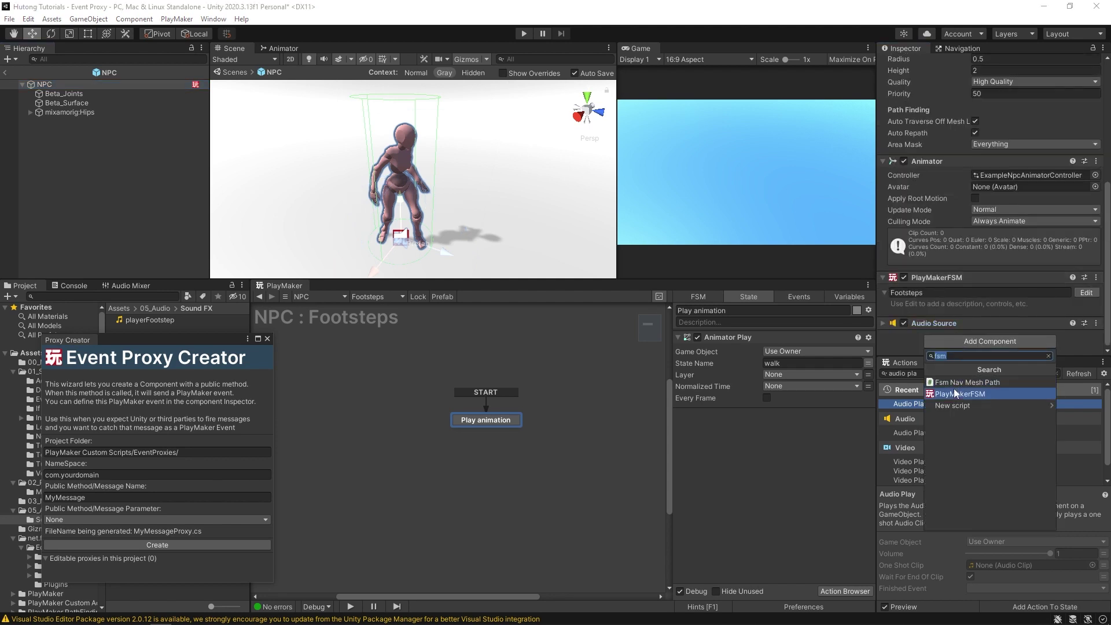
click(957, 384)
click(925, 306)
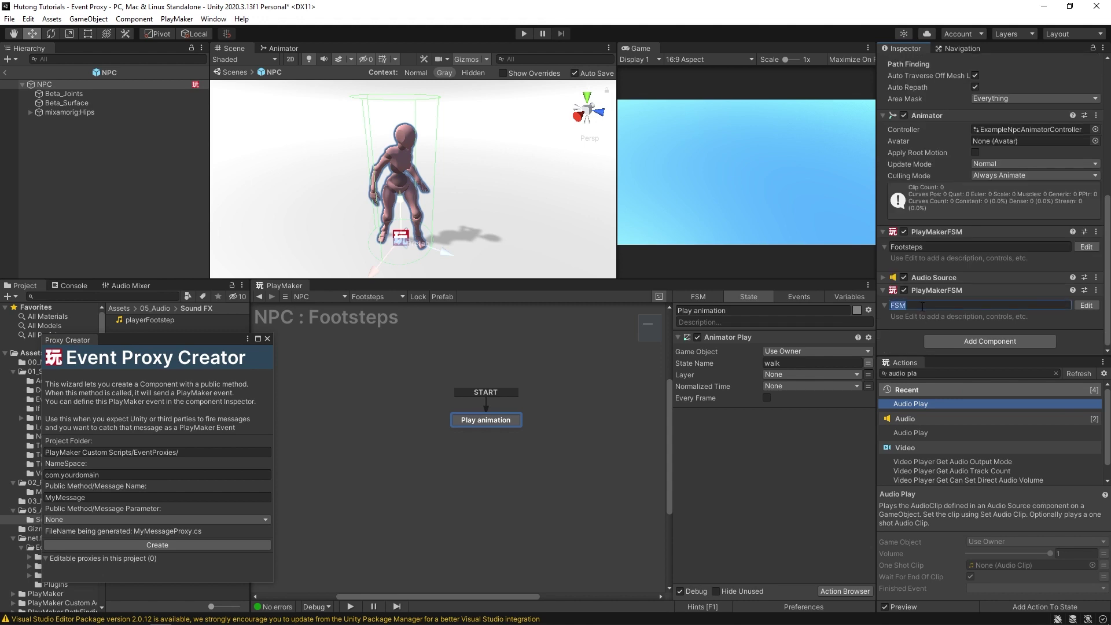
text(Fighting)
key(Return)
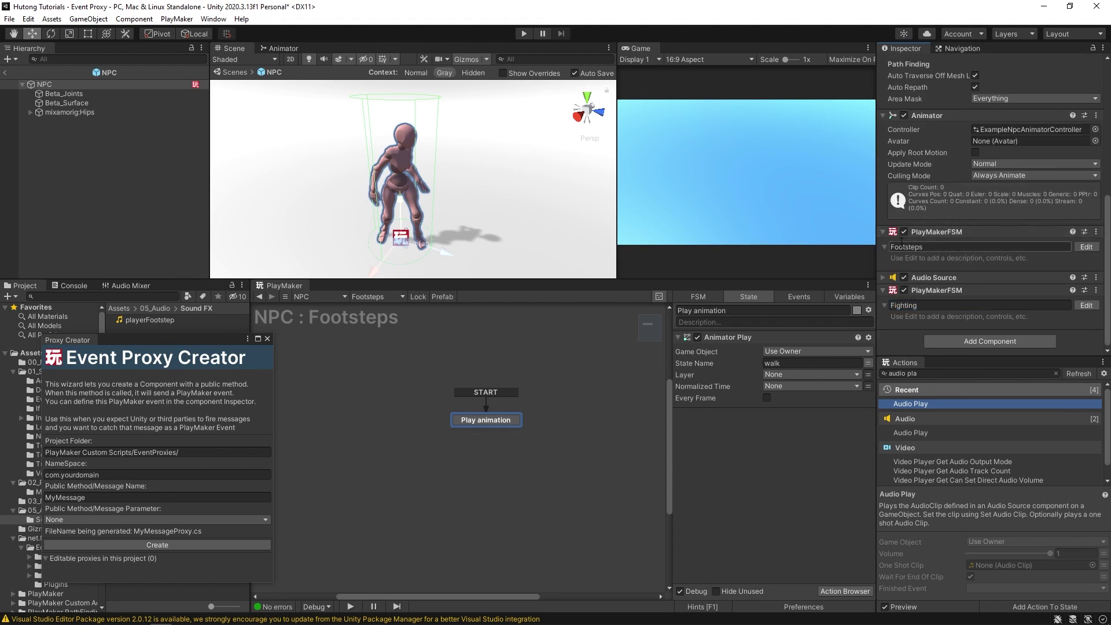
drag(943, 291, 925, 223)
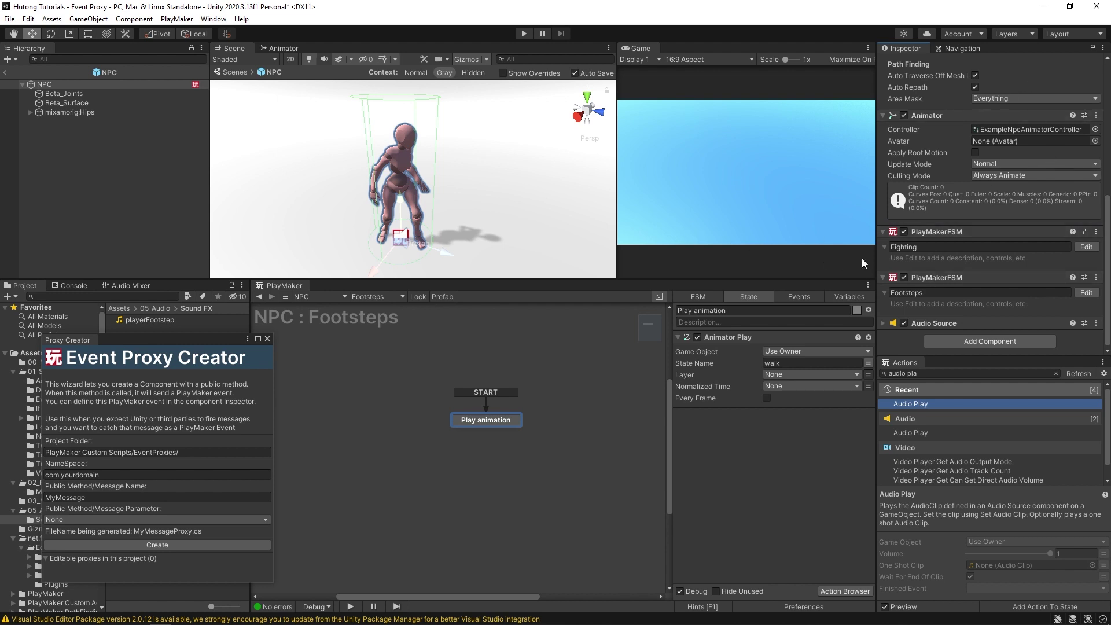
right_click(950, 232)
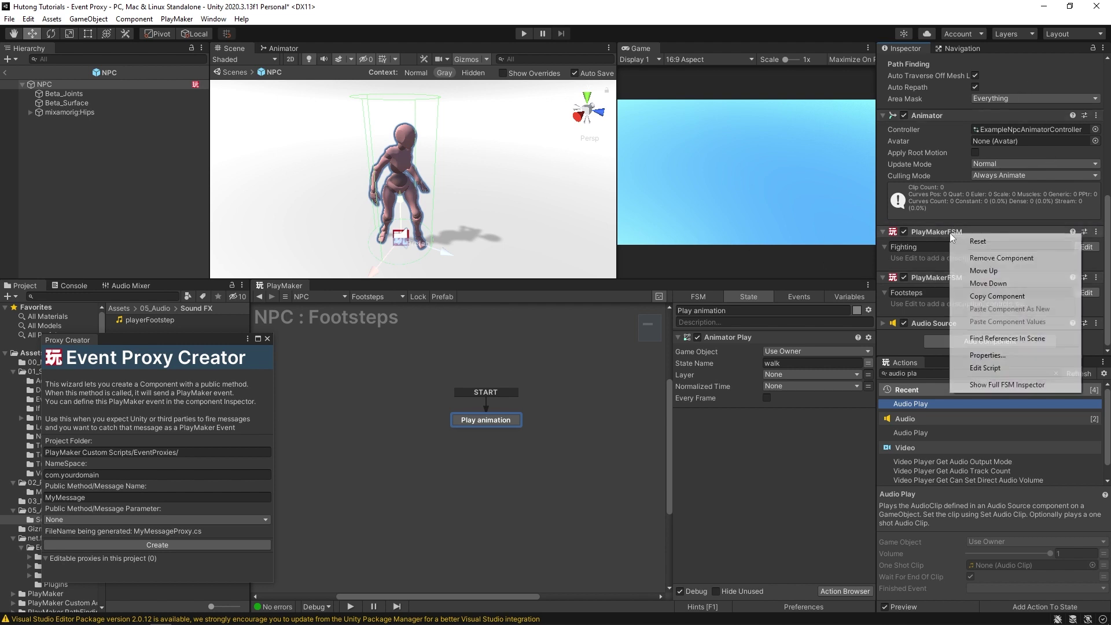
click(1002, 259)
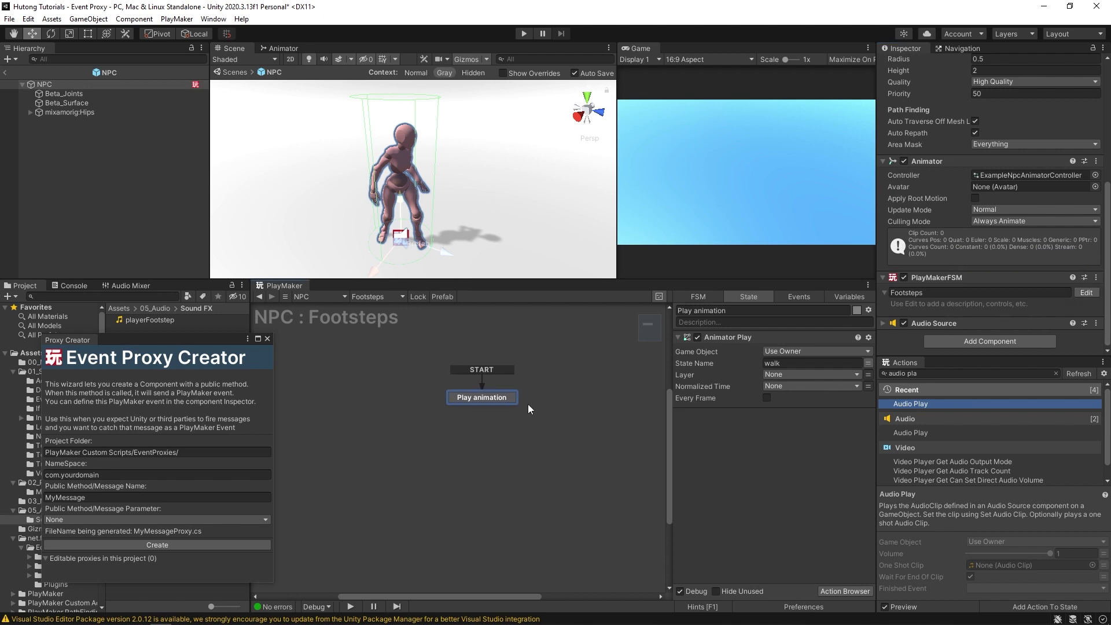
Step: Add the copied name myStringEvent as a new event in the Footsteps FSM's Events list
click(797, 296)
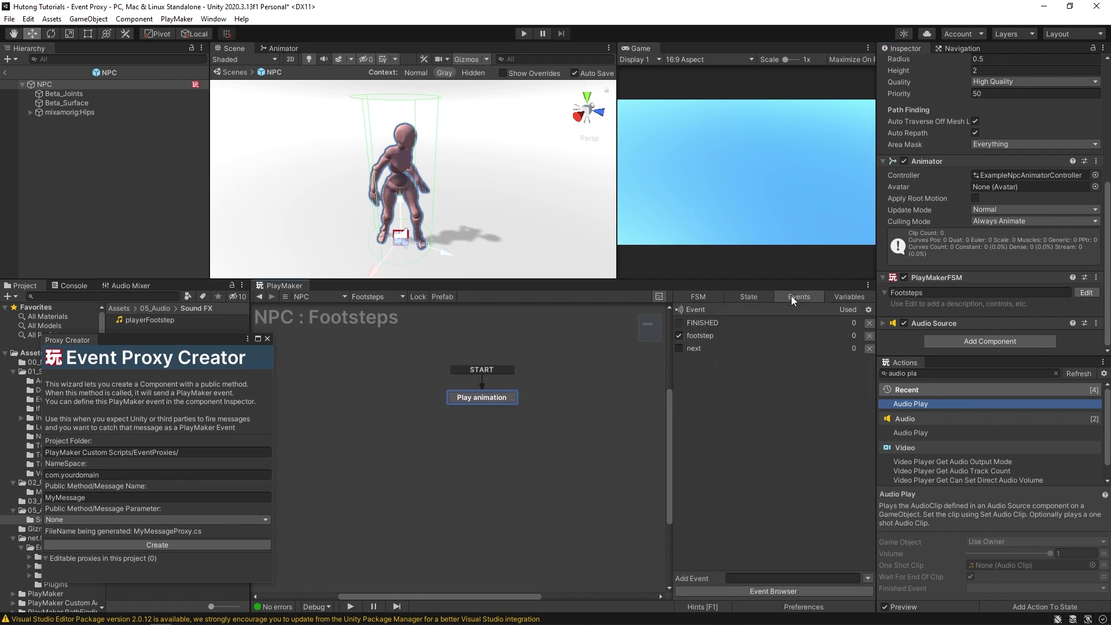
click(745, 579)
key(ctrl+v)
drag(788, 578, 727, 582)
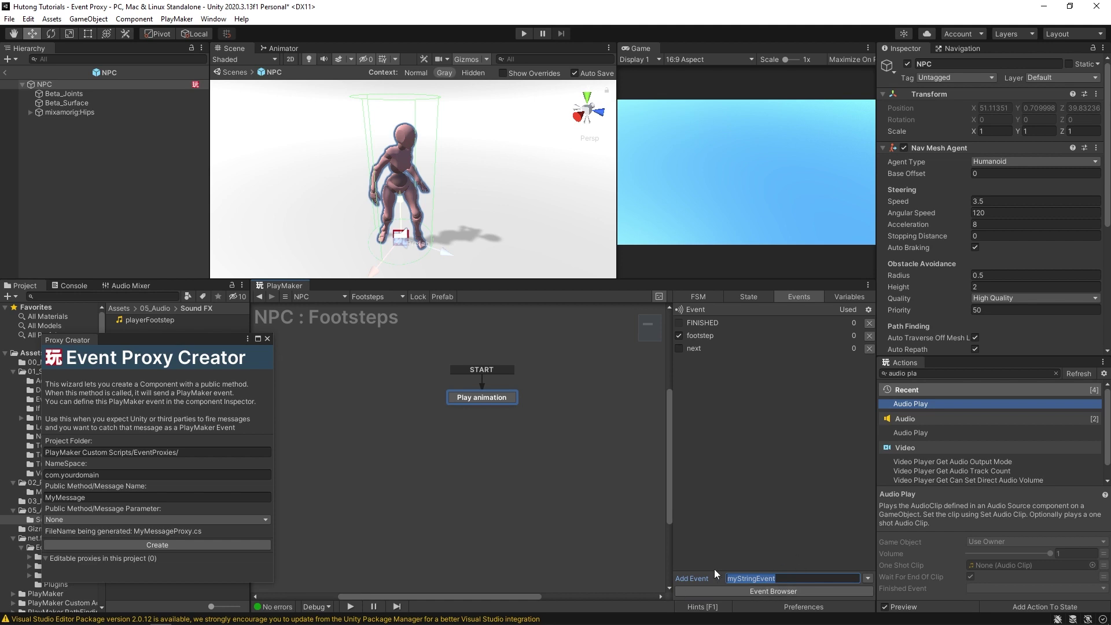
click(794, 578)
key(Return)
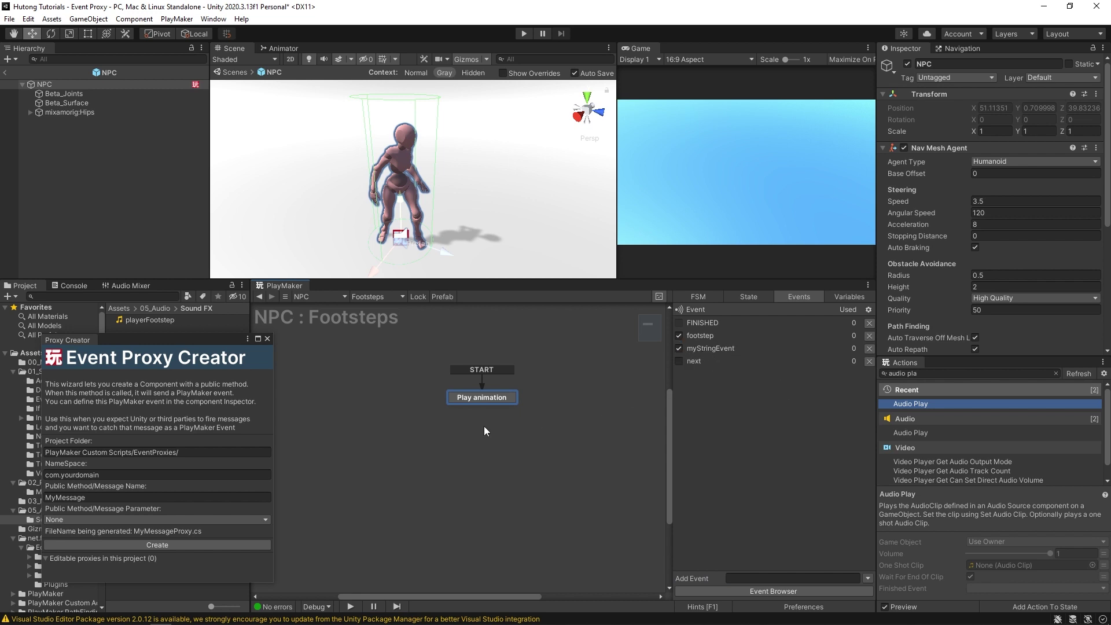
Step: Chain Play animation to new States 1 and 2 using myStringEvent transitions
right_click(502, 398)
mouse_move(544, 407)
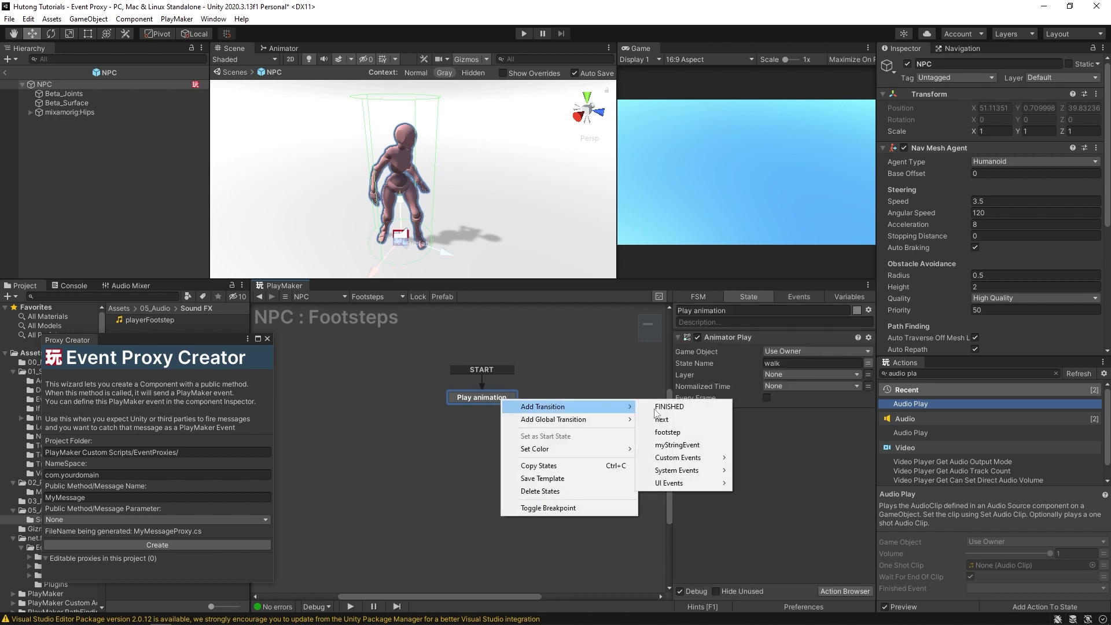
click(677, 444)
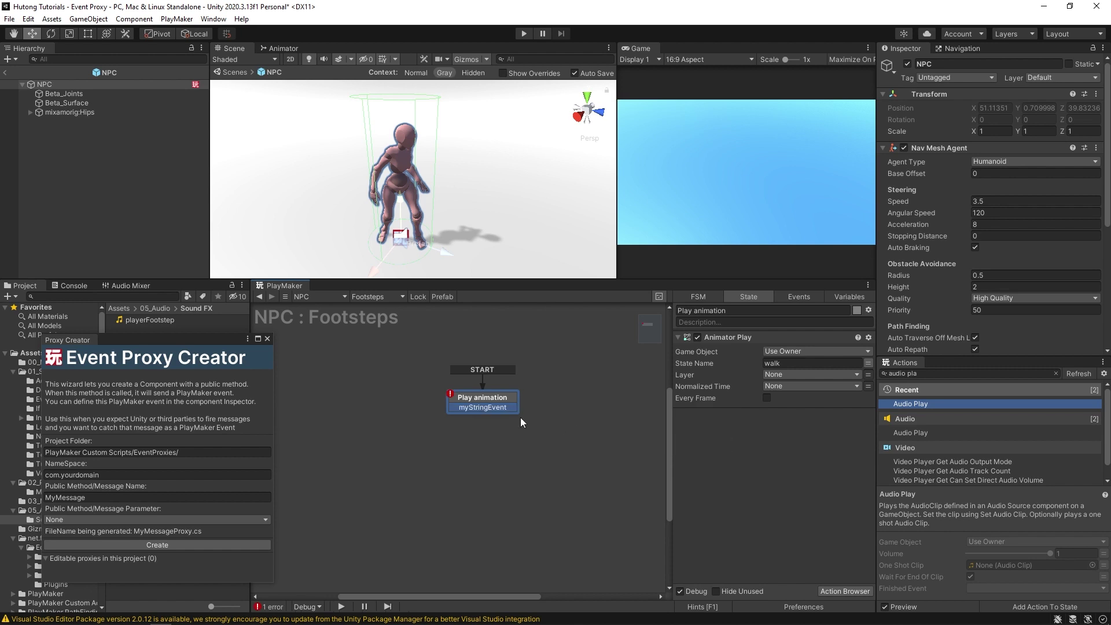
drag(509, 407, 572, 392)
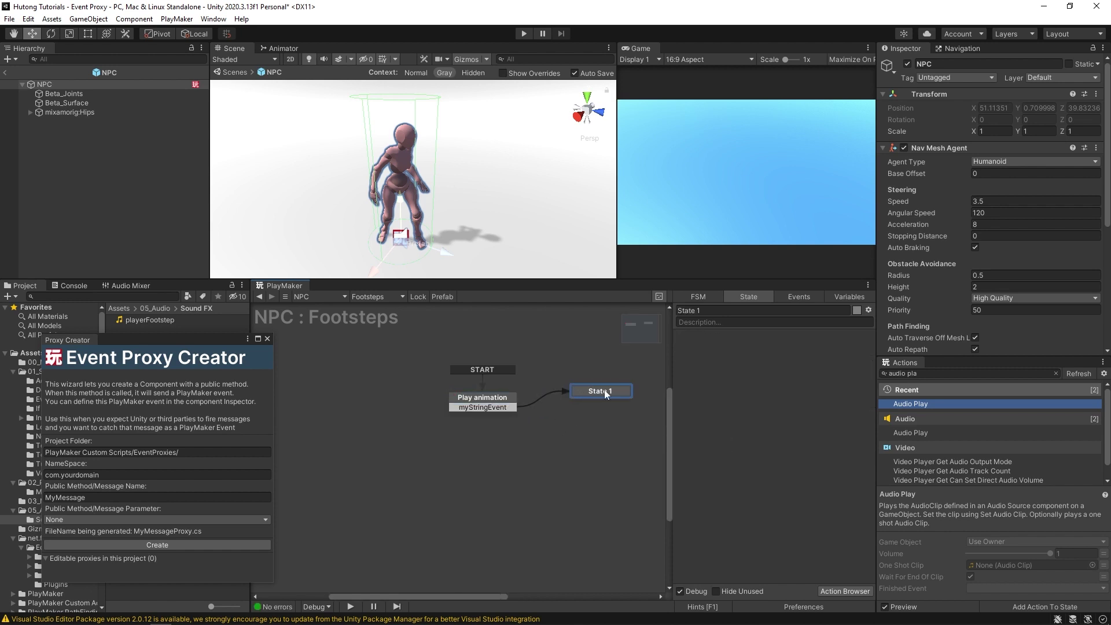
middle_drag(604, 390, 508, 402)
right_click(508, 402)
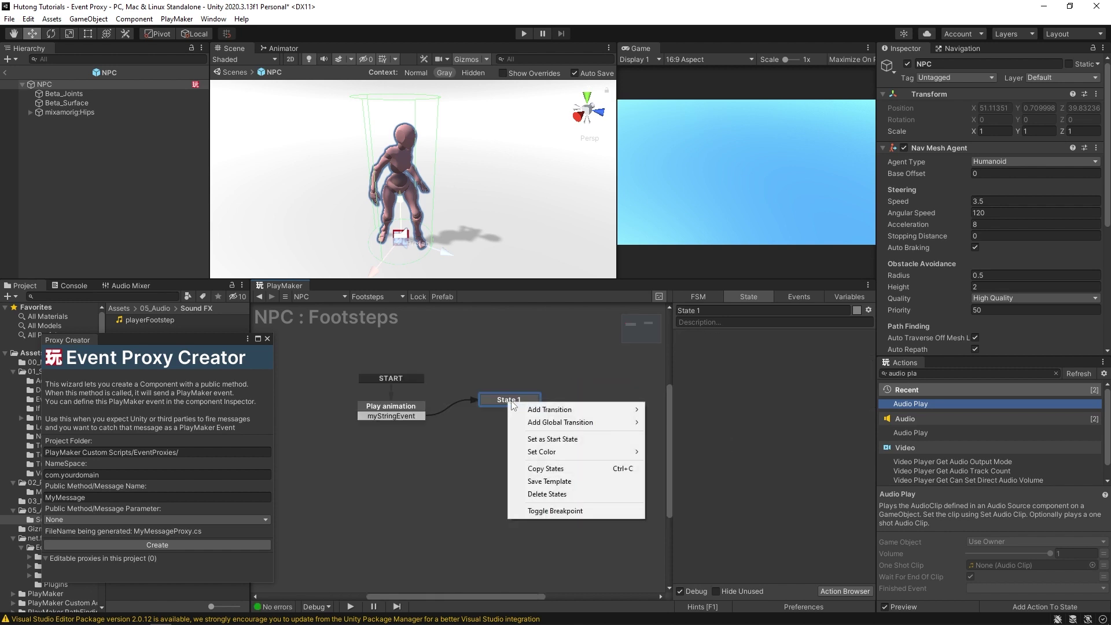
mouse_move(556, 409)
click(677, 443)
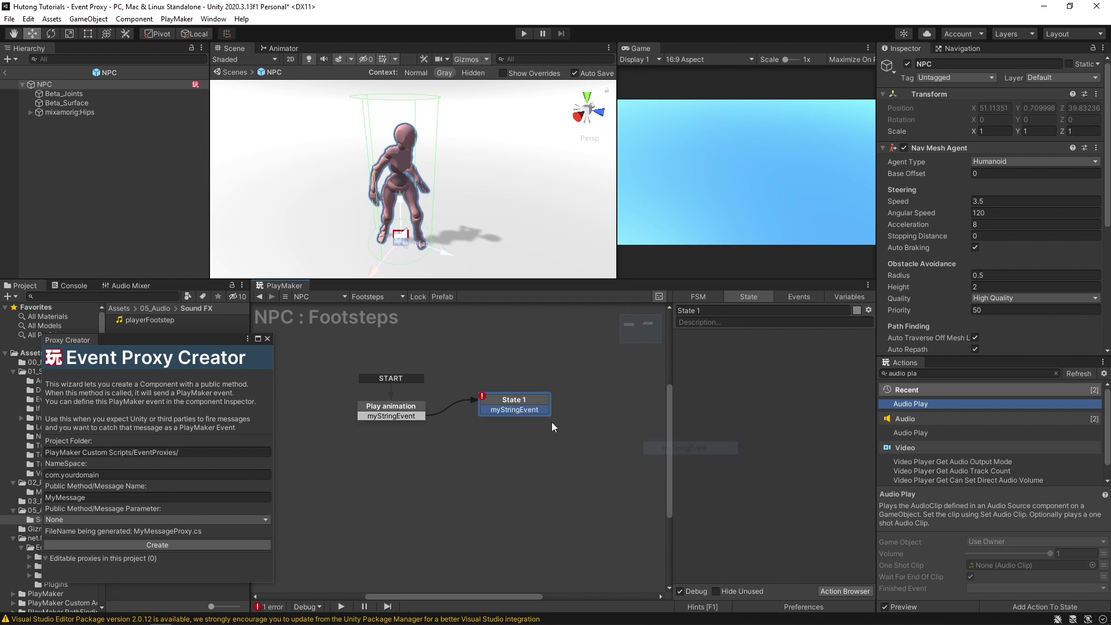
drag(539, 411, 612, 401)
Step: Extend the chain with States 3 and 4 via myStringEvent, looping State 4 back to Play animation
right_click(612, 401)
mouse_move(640, 407)
click(750, 441)
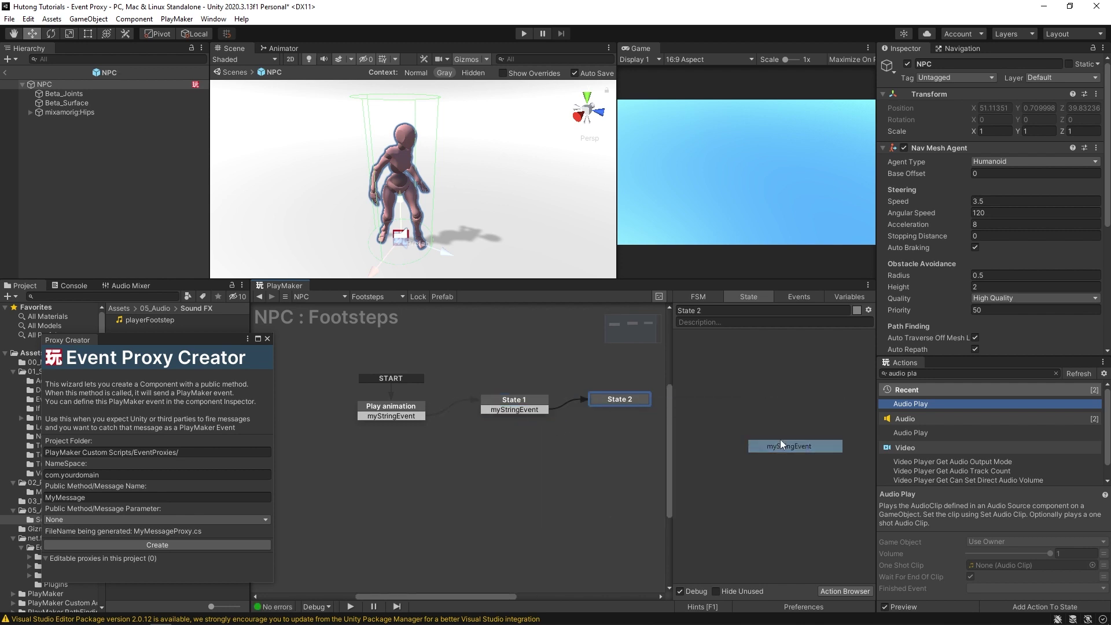
drag(612, 408, 586, 468)
right_click(593, 471)
mouse_move(695, 478)
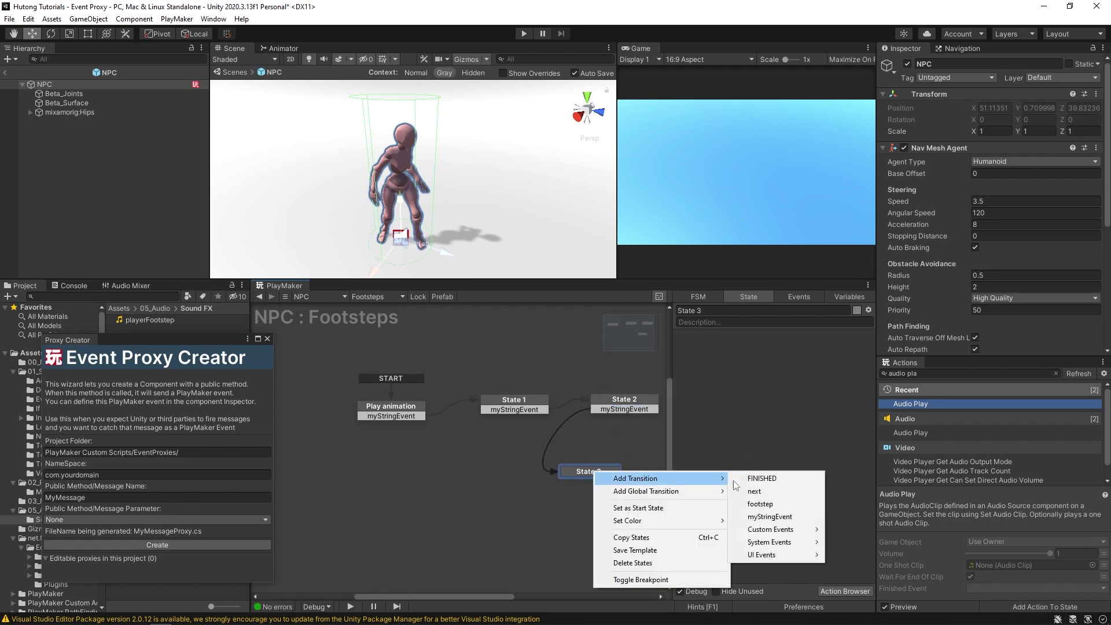
click(792, 517)
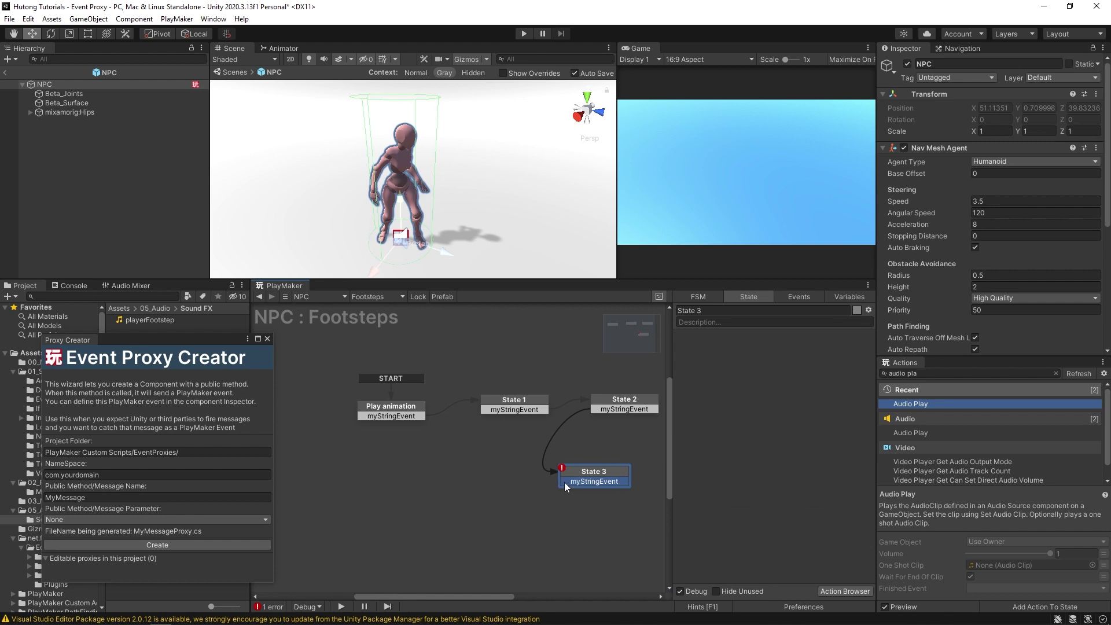
drag(565, 482, 477, 488)
right_click(477, 489)
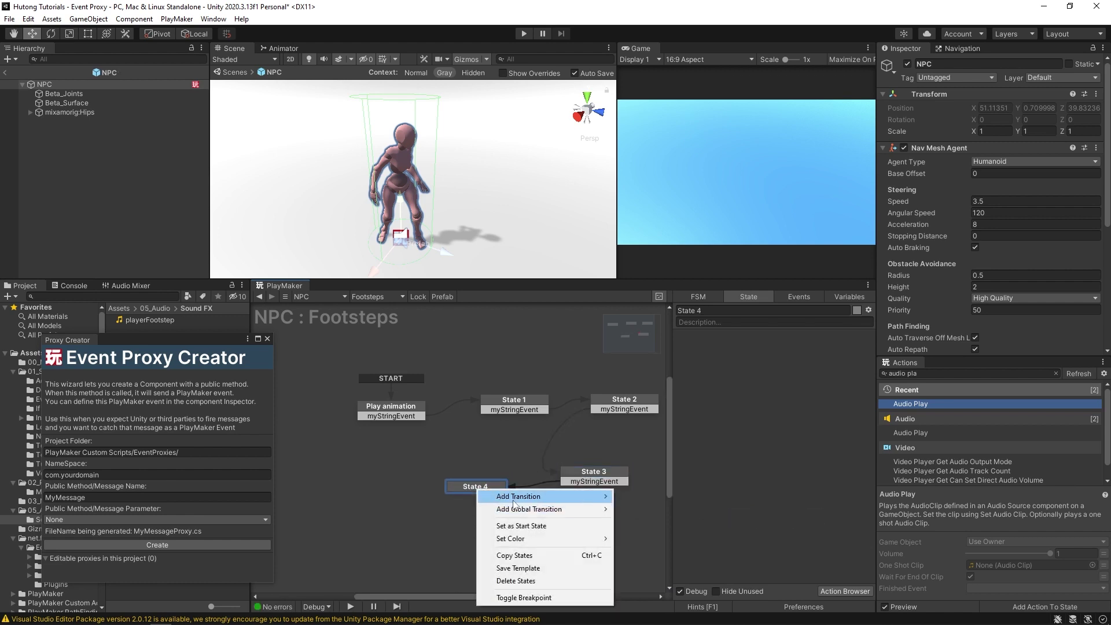
mouse_move(520, 496)
click(677, 538)
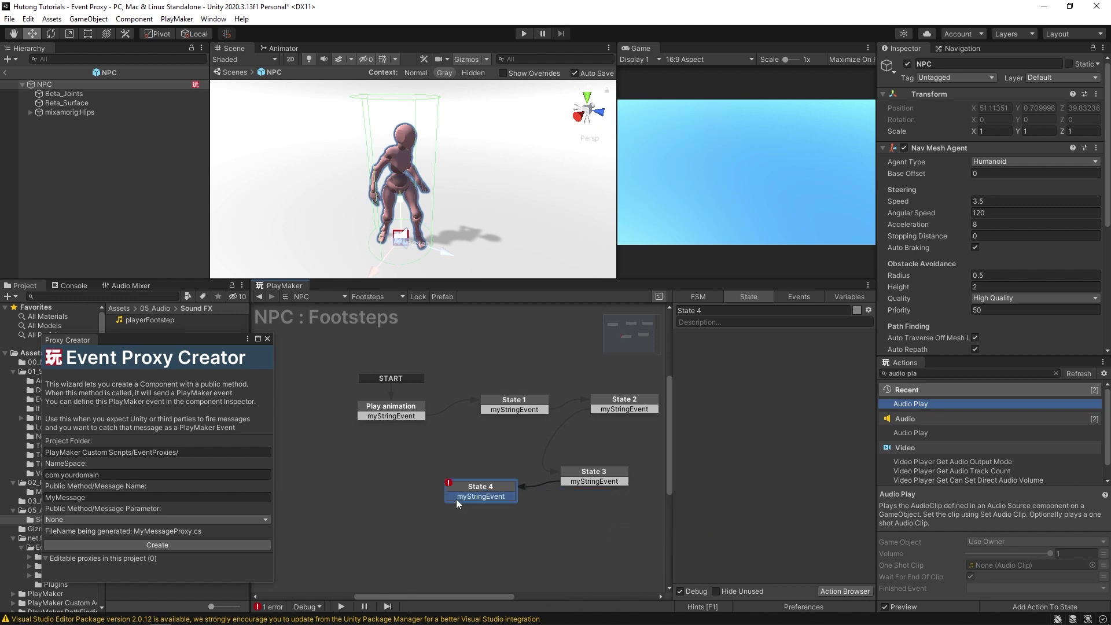
drag(456, 499, 401, 415)
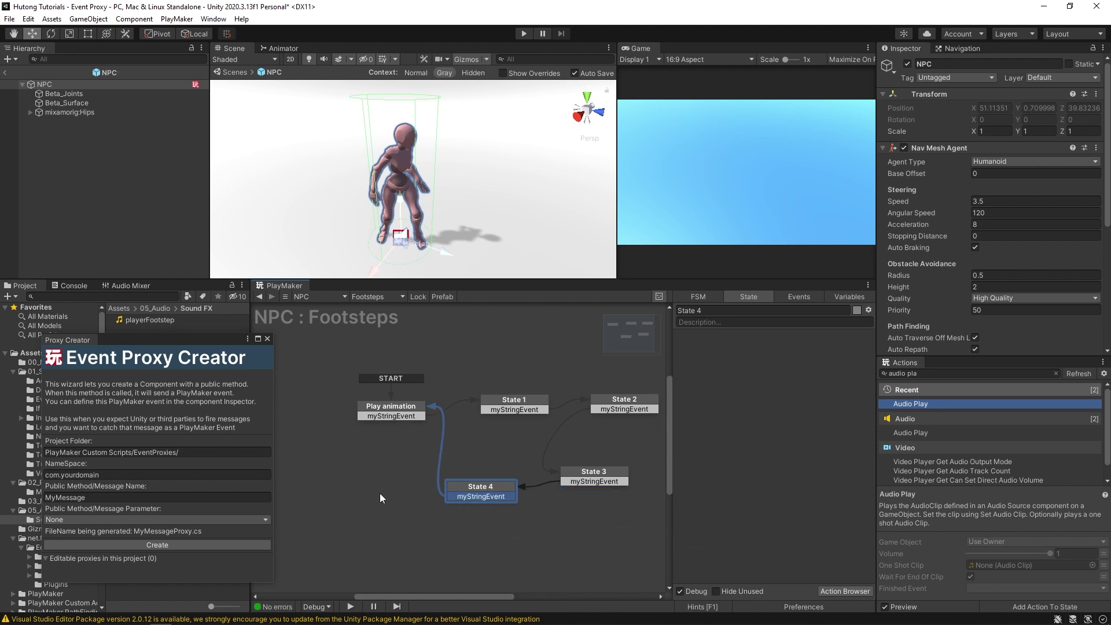
middle_drag(379, 494, 353, 500)
Step: Leave prefab mode, test-run the scene as the FSM reaches State 1, then stop
click(5, 72)
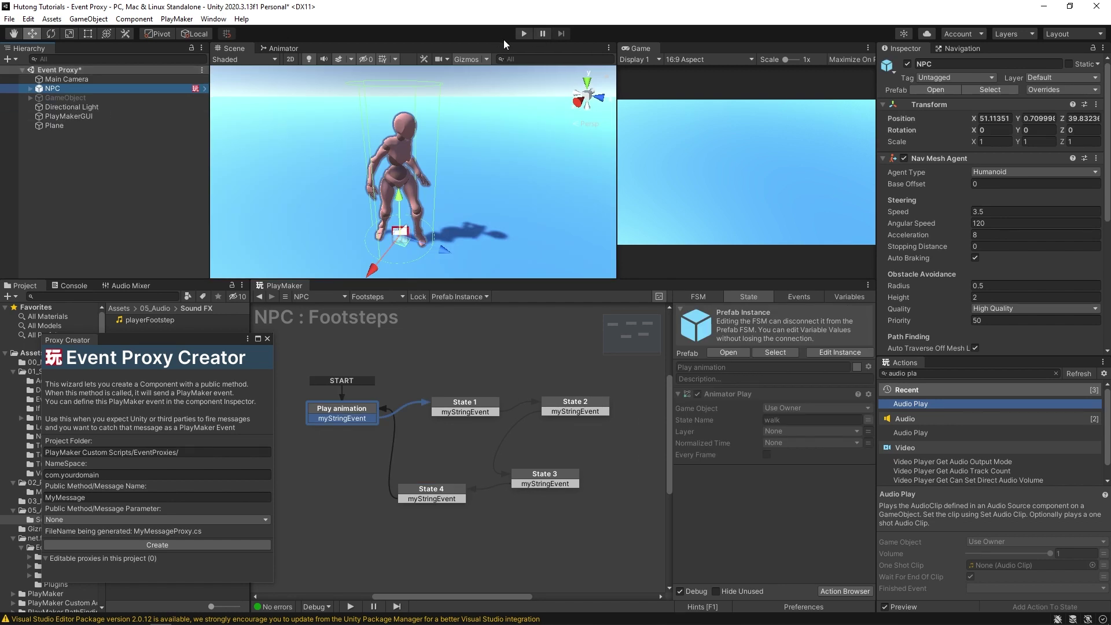
click(524, 33)
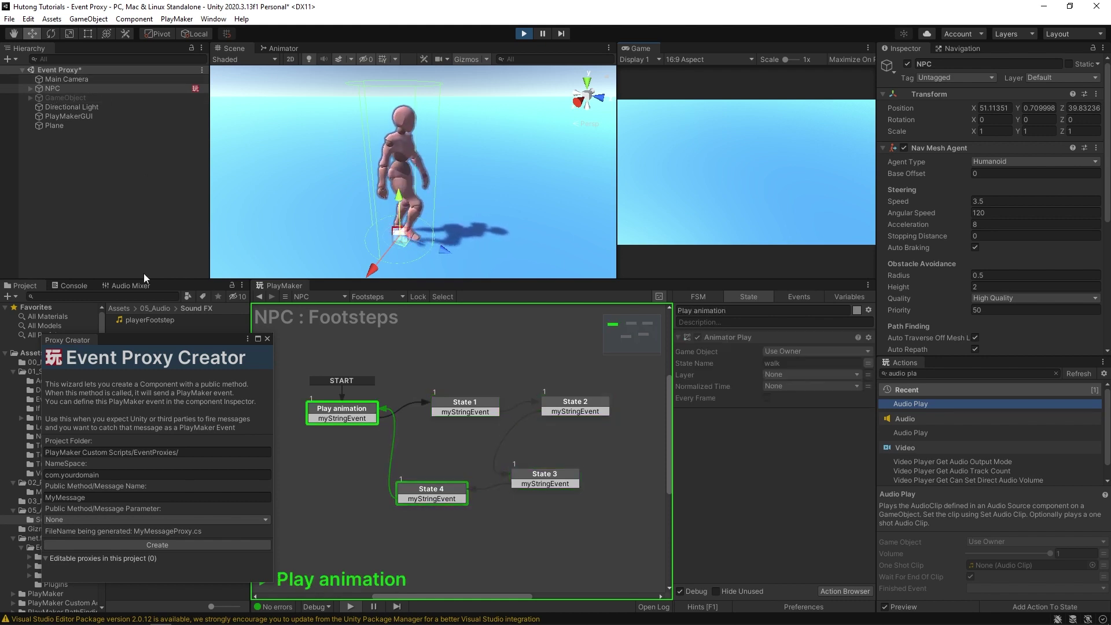
key(ctrl+p)
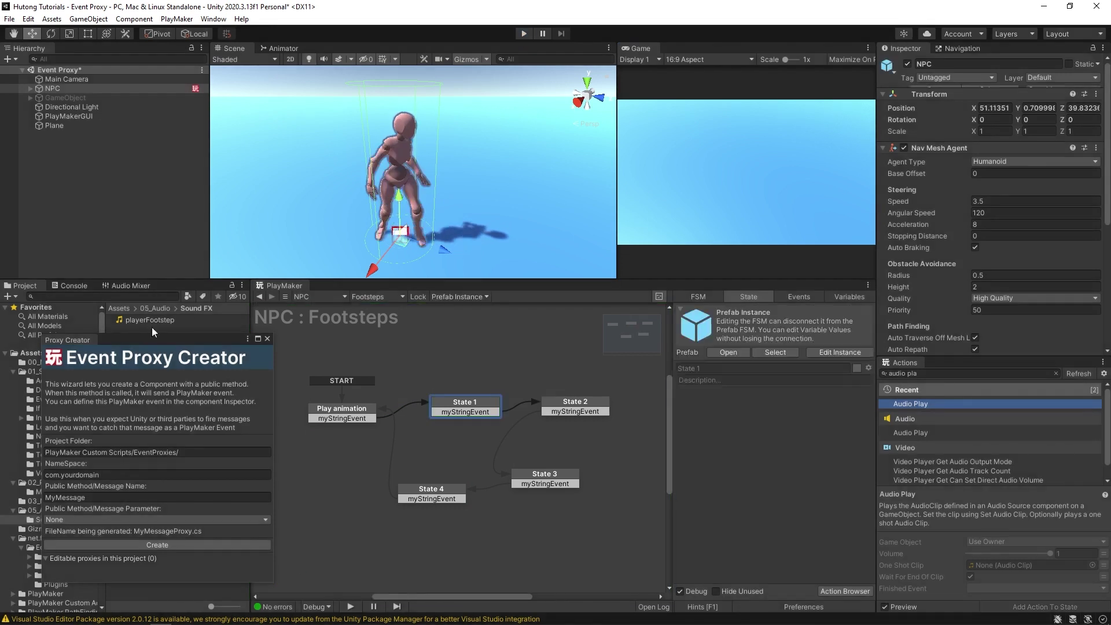
Step: Rename the proxy method to footstep, generate footstepProxy.cs and locate it in EventProxies
drag(161, 340, 545, 183)
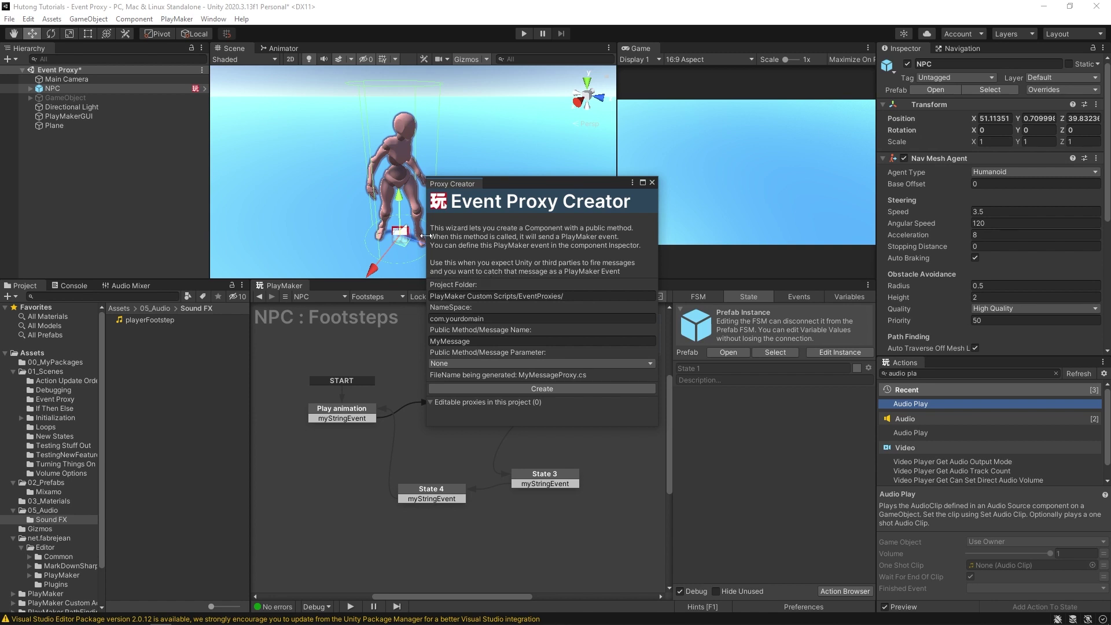
click(584, 297)
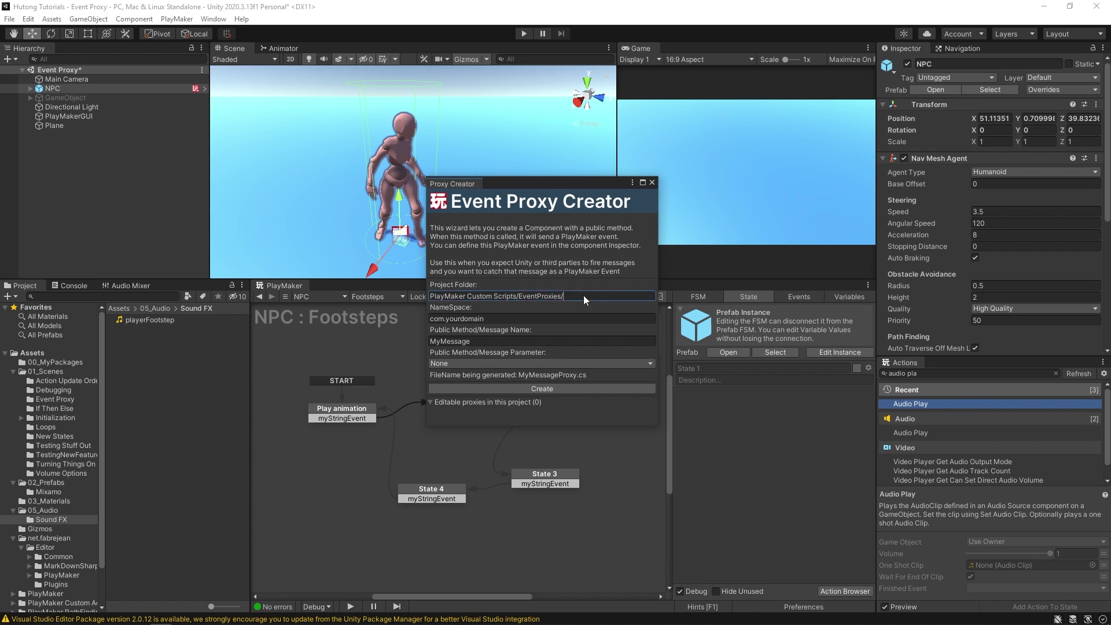
click(534, 317)
click(474, 293)
click(503, 320)
drag(517, 321, 448, 320)
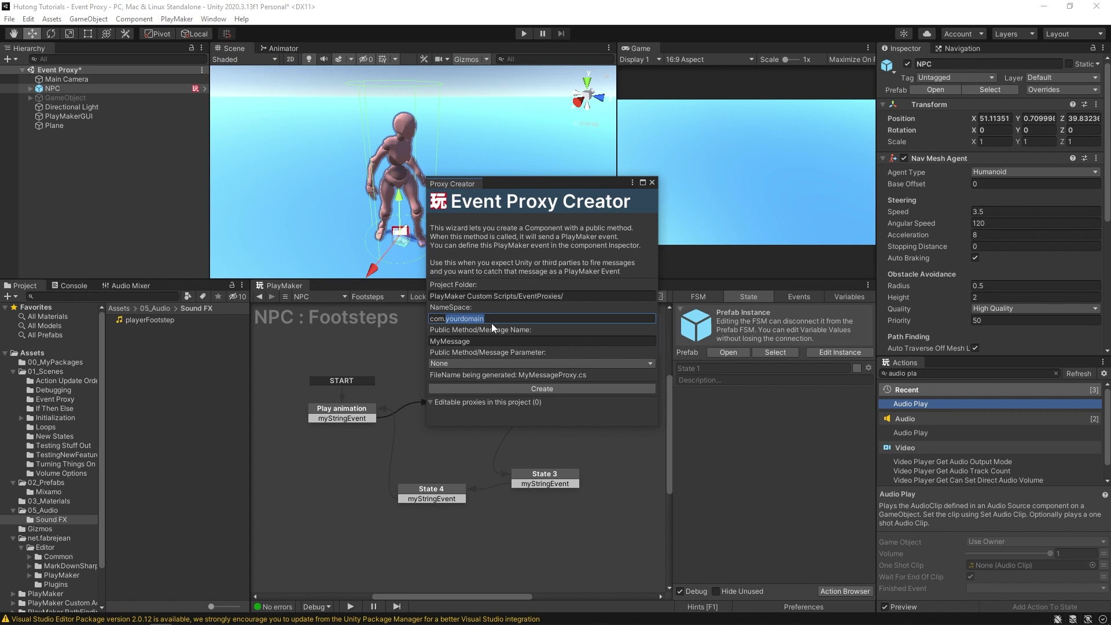
click(492, 340)
double_click(441, 342)
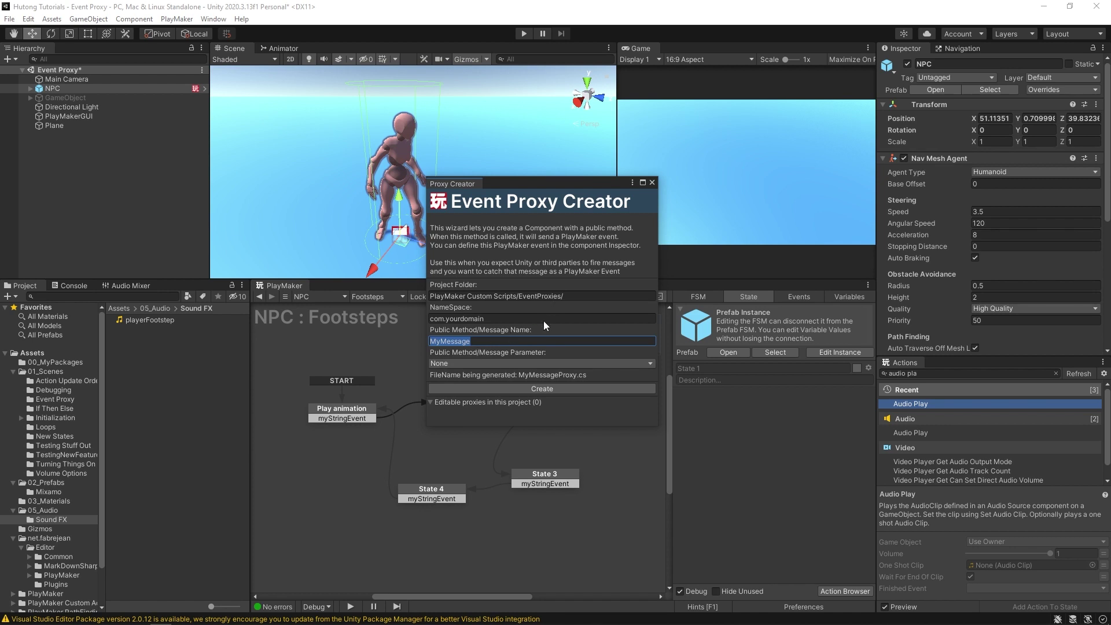
text(footstep)
click(544, 387)
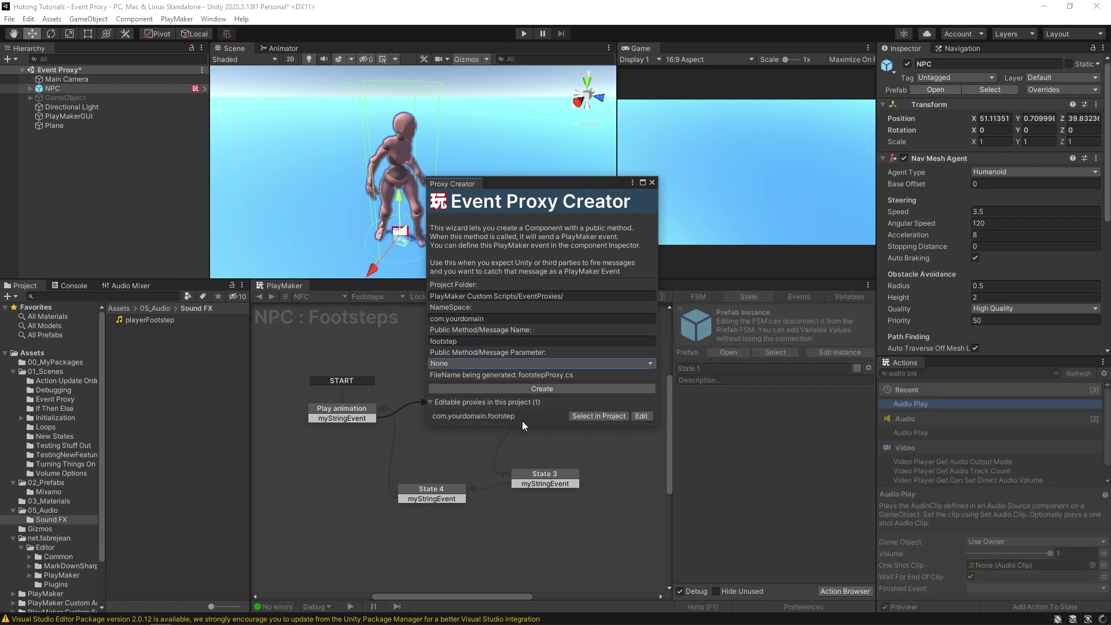
click(599, 416)
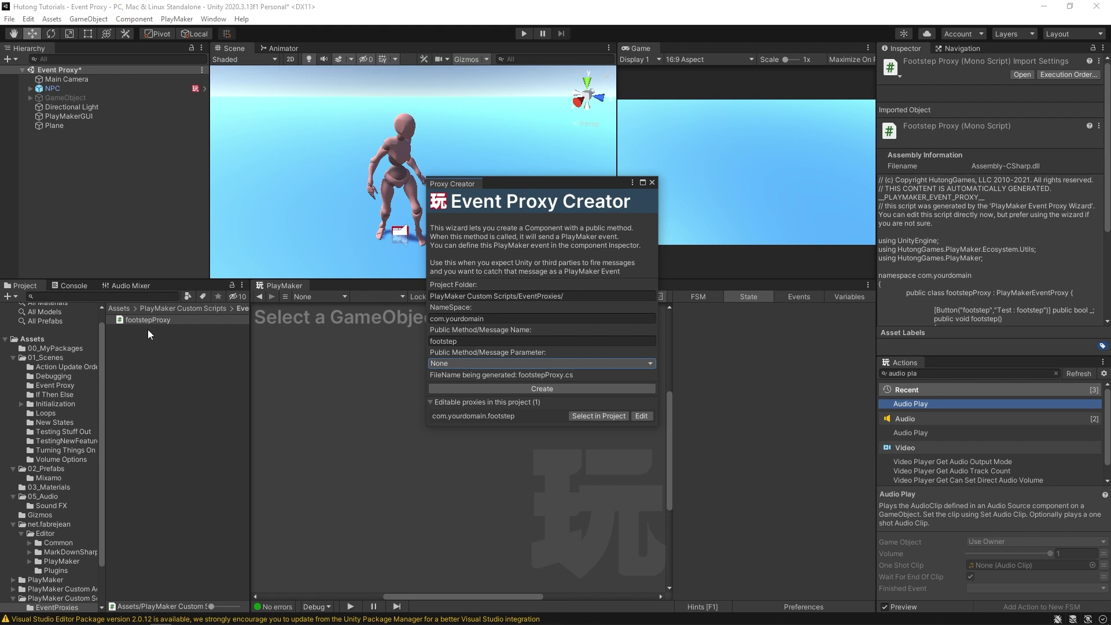
Step: Attach the footstepProxy script to the NPC prefab and set its Event Target to Game Object
drag(102, 463, 139, 463)
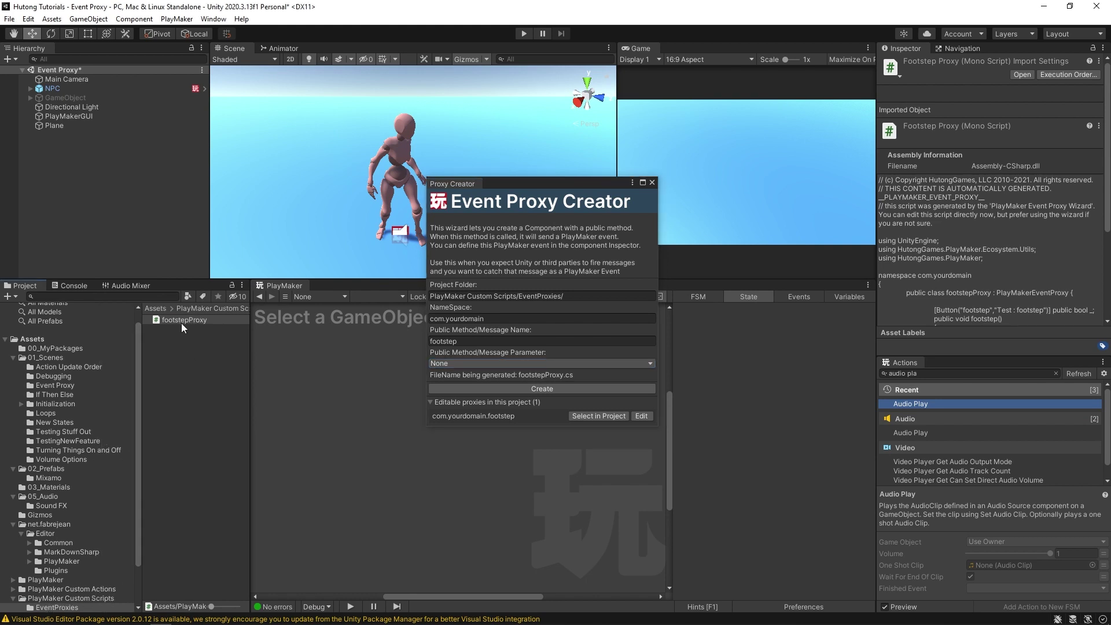
click(205, 88)
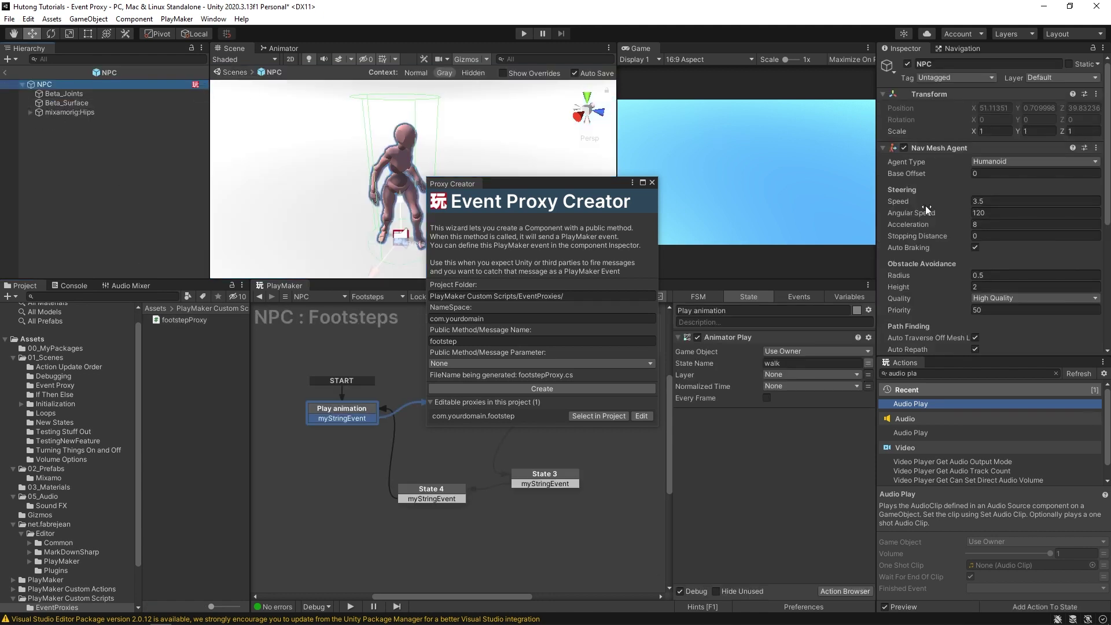
click(182, 322)
drag(181, 326, 935, 310)
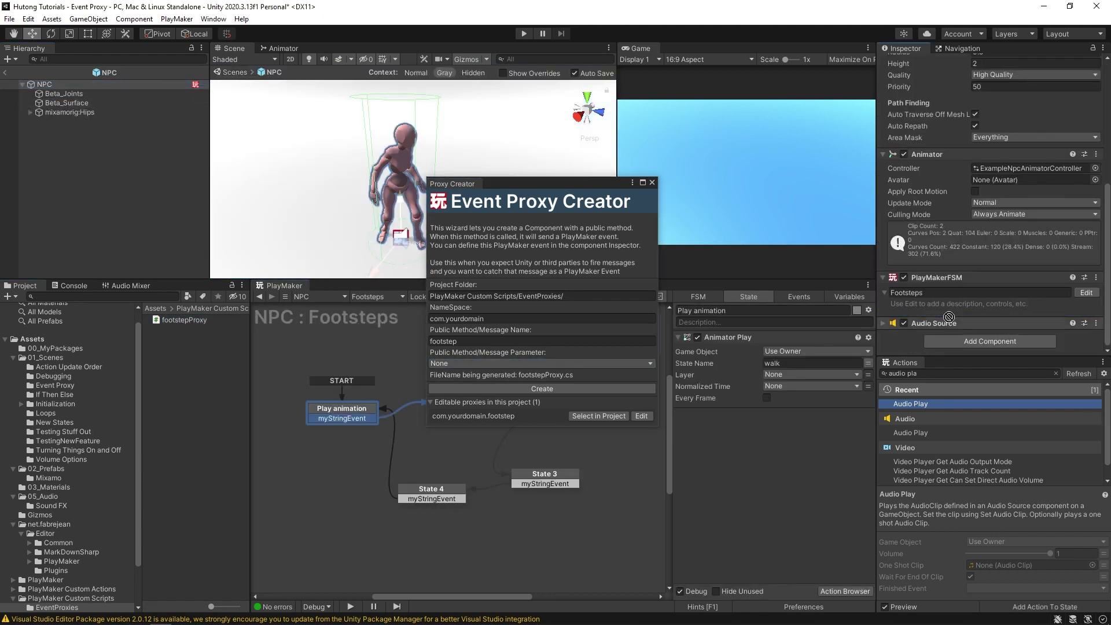
drag(949, 317, 953, 316)
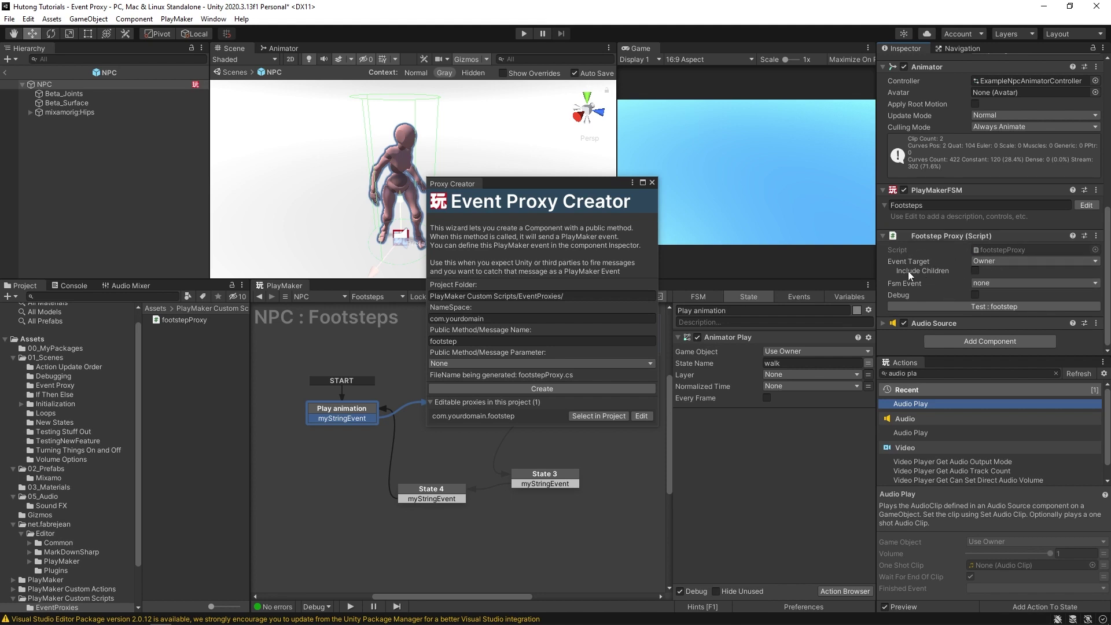
click(1007, 261)
click(1009, 284)
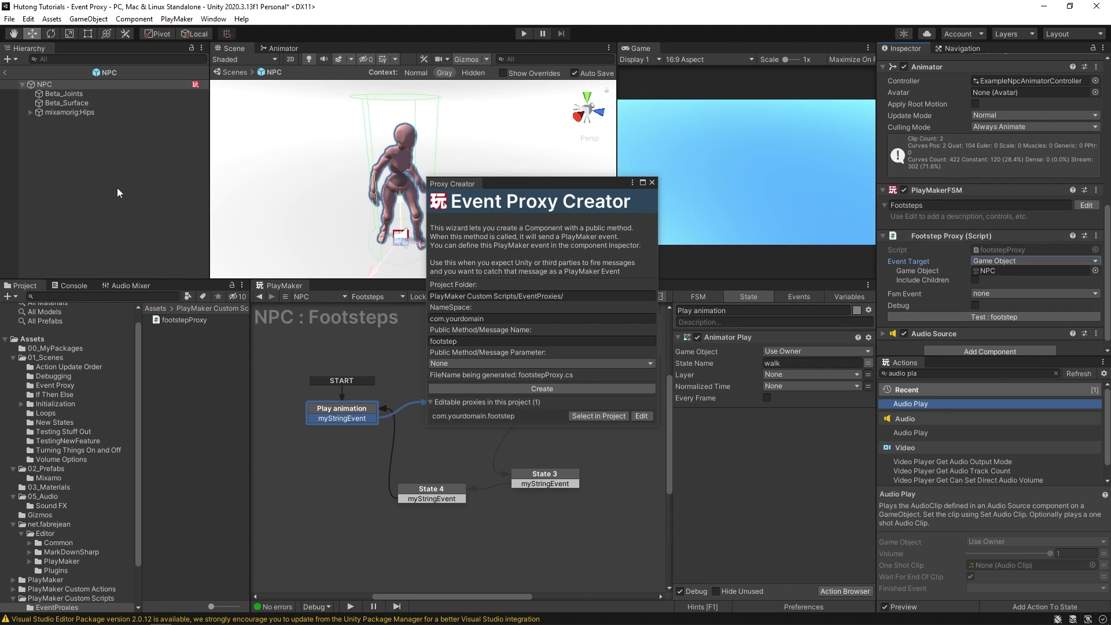
Step: Add a PlayMaker FSM named 'Footsteps sound fx' to the mixamorig:Hips bone
click(60, 112)
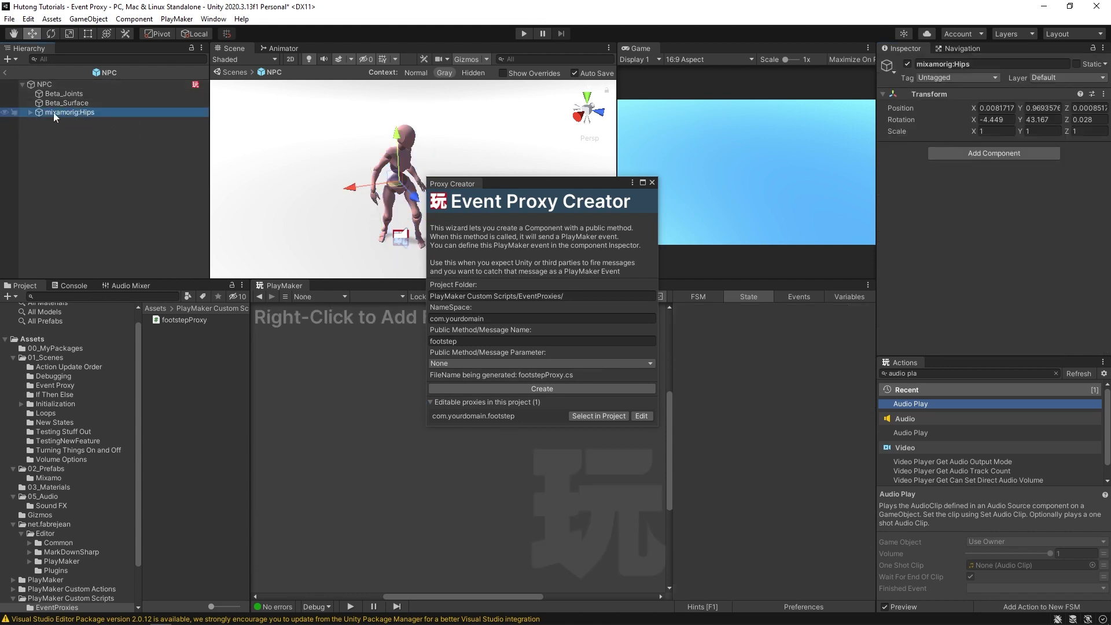
click(992, 154)
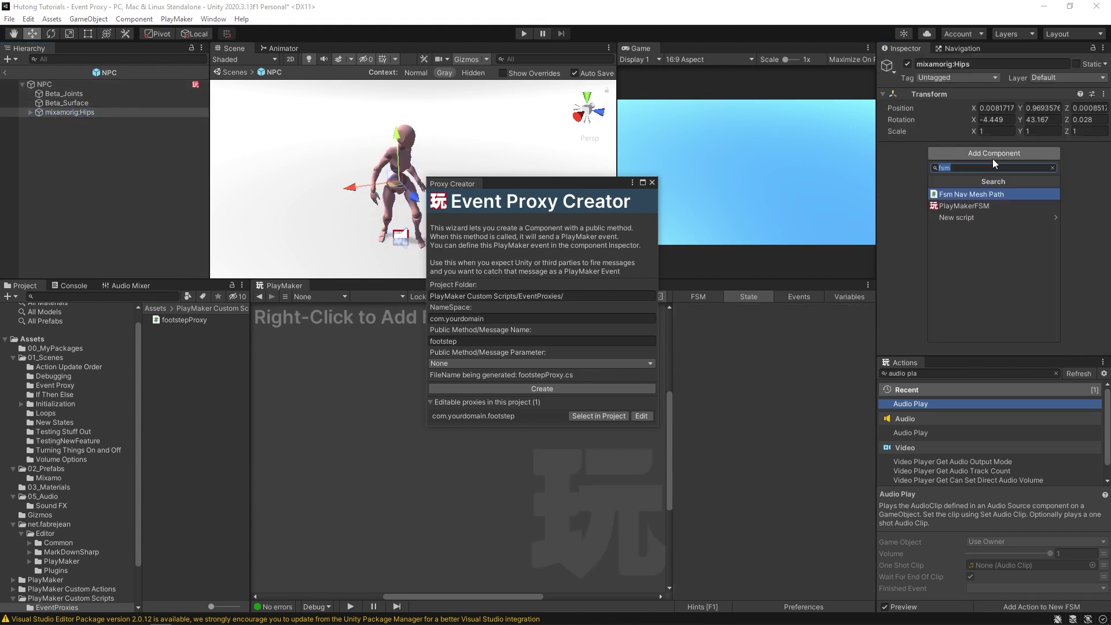
click(974, 203)
click(923, 161)
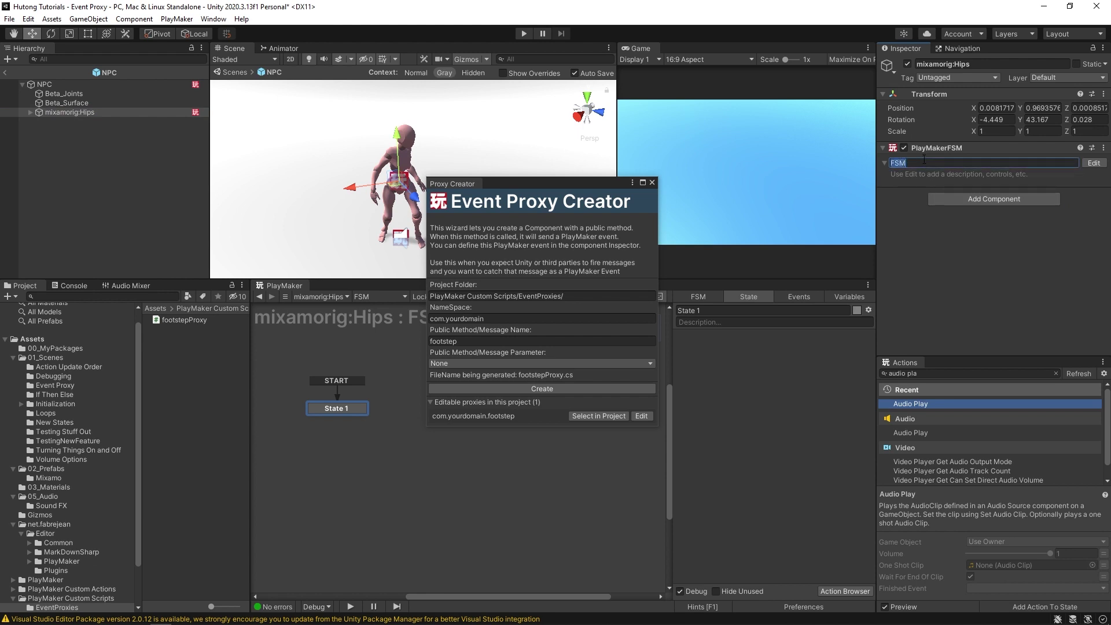
text(Footsteps sound fx)
key(Return)
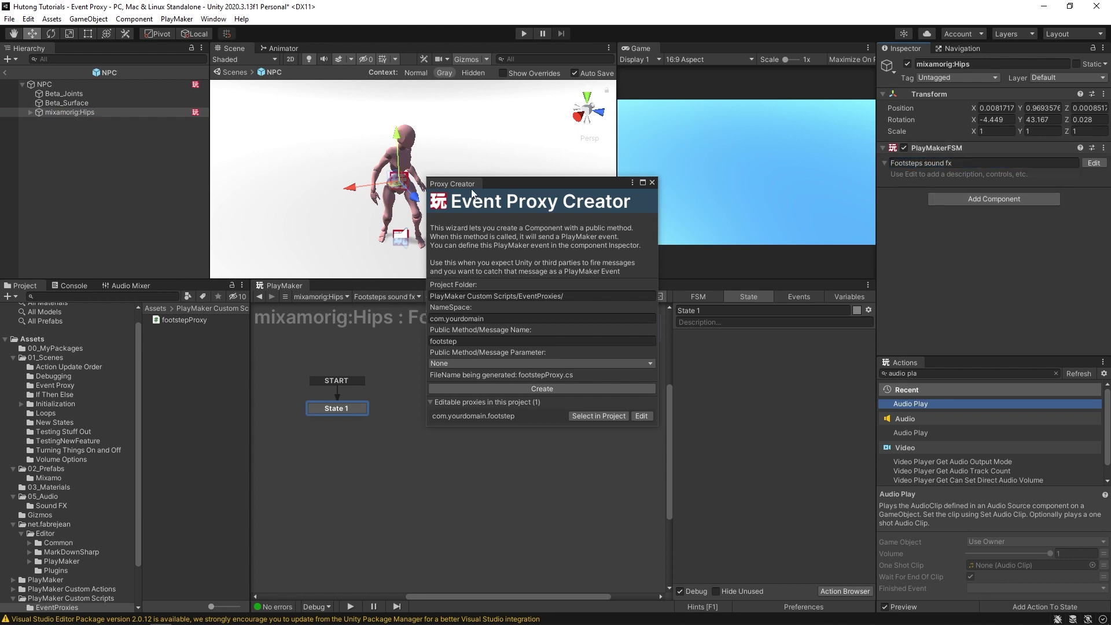
click(652, 183)
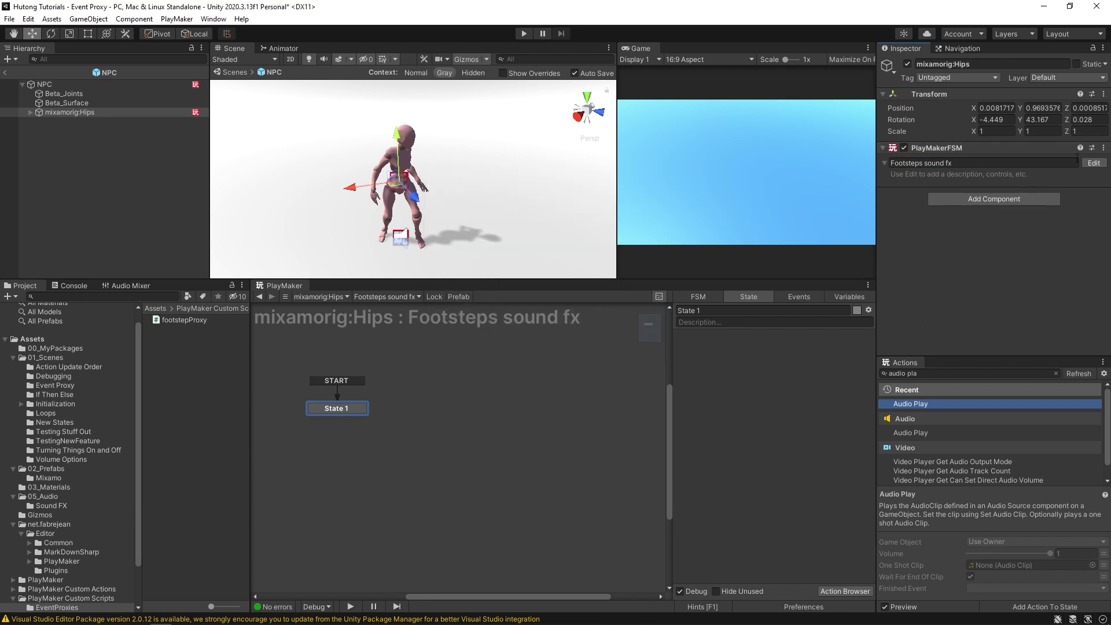
Step: Give State 1 an Audio Play action with an Audio Source, using playerFootstep as the one-shot clip
middle_drag(422, 401, 506, 410)
drag(915, 404, 708, 385)
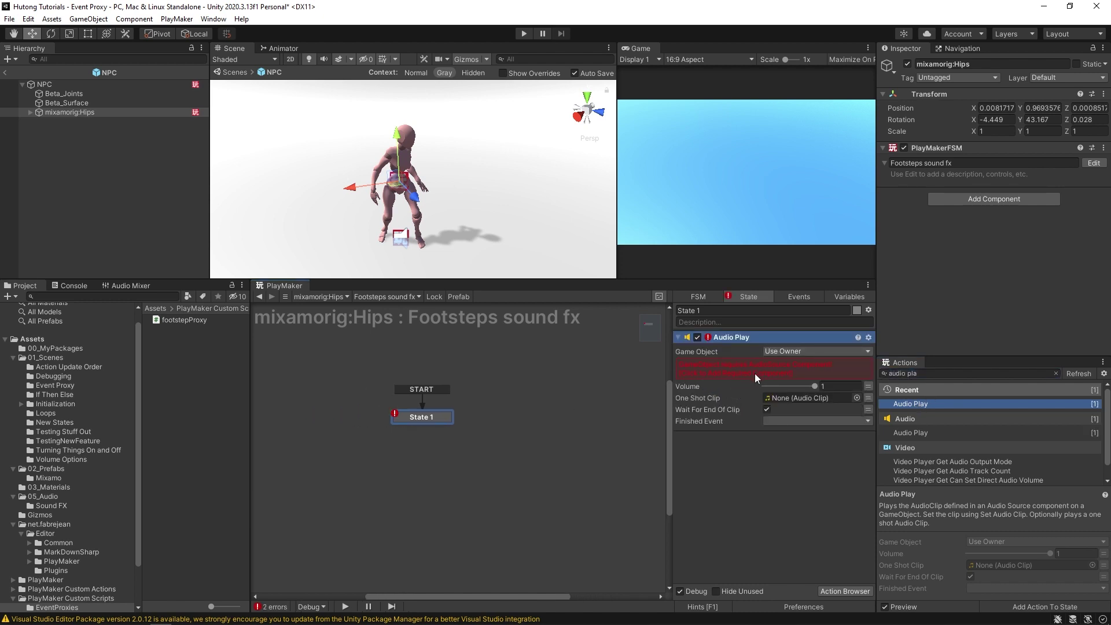
click(753, 372)
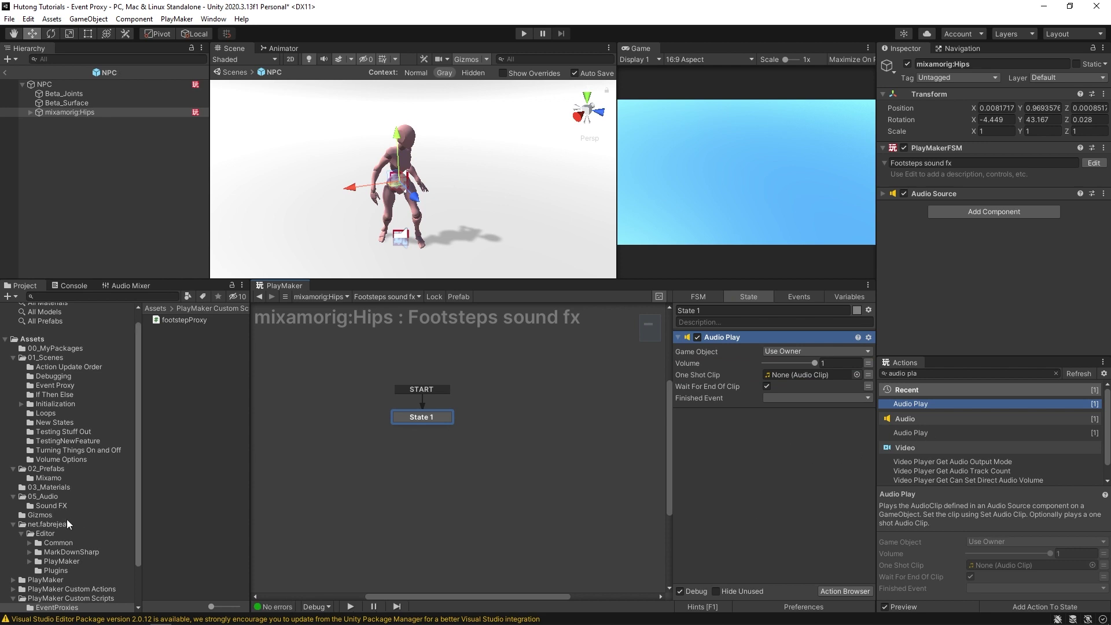
click(21, 508)
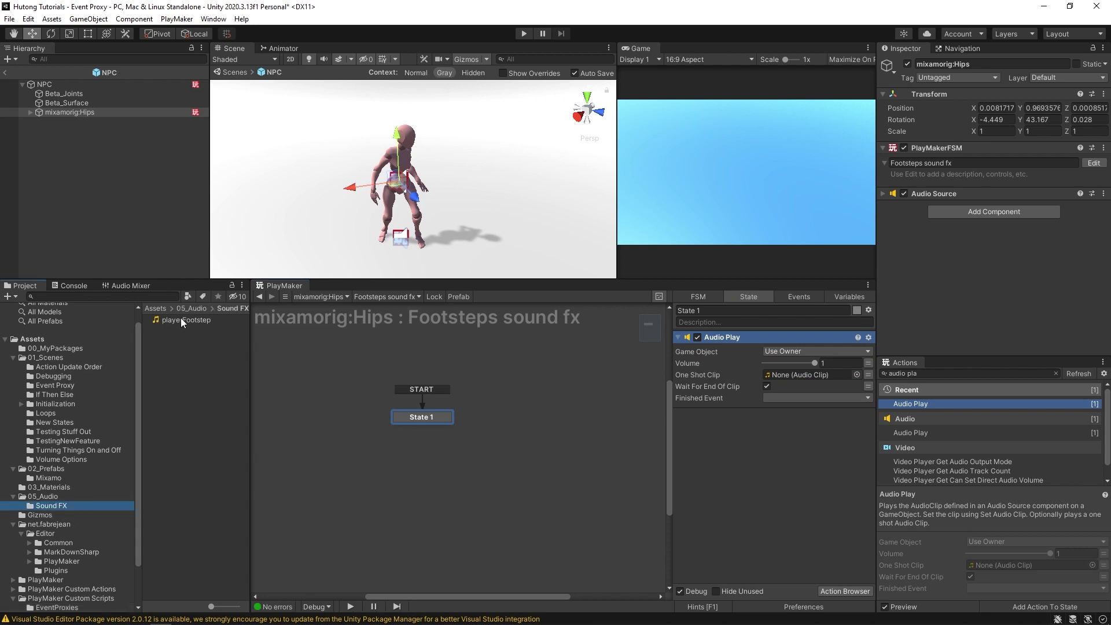
drag(181, 321, 793, 376)
Step: Create a 'footstep' event and add a footstep transition looping back into State 1
click(805, 297)
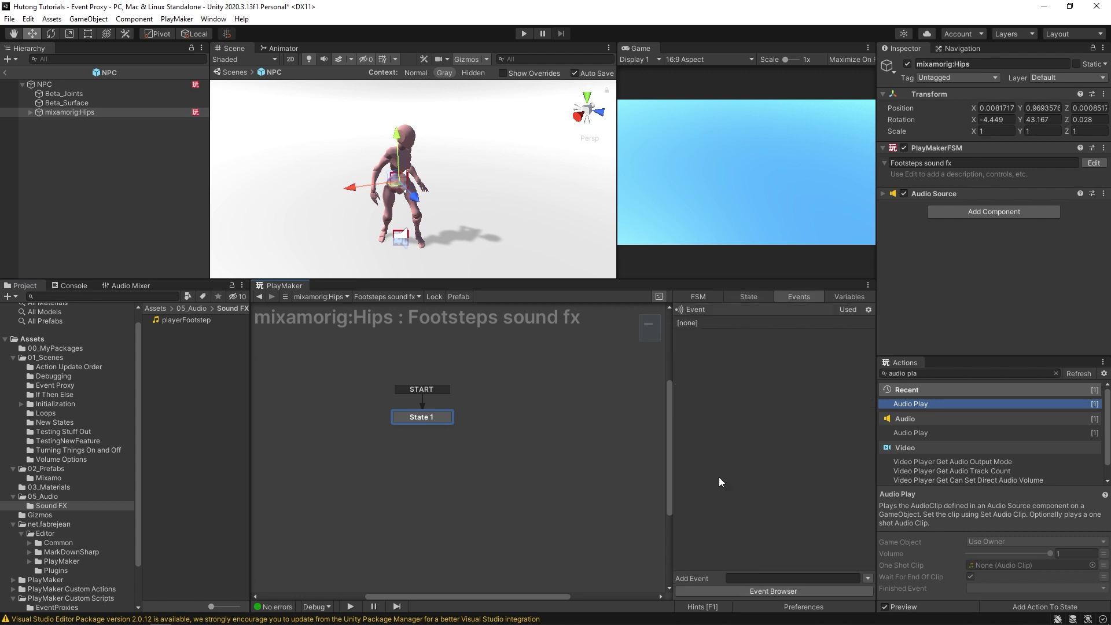
text(footstep)
key(Return)
click(750, 298)
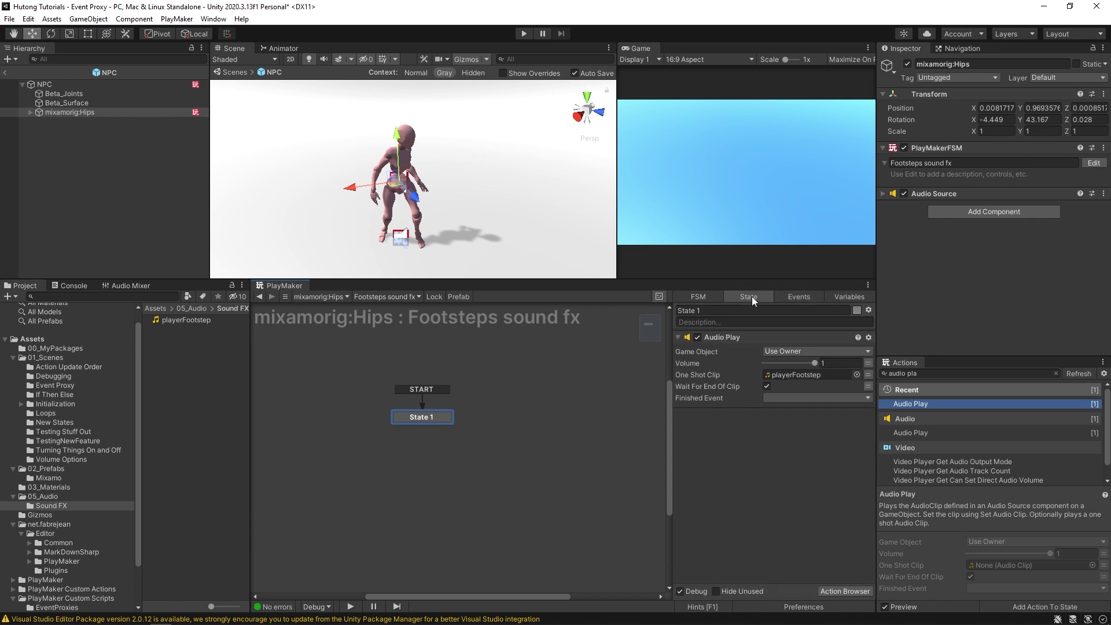
right_click(417, 421)
mouse_move(438, 429)
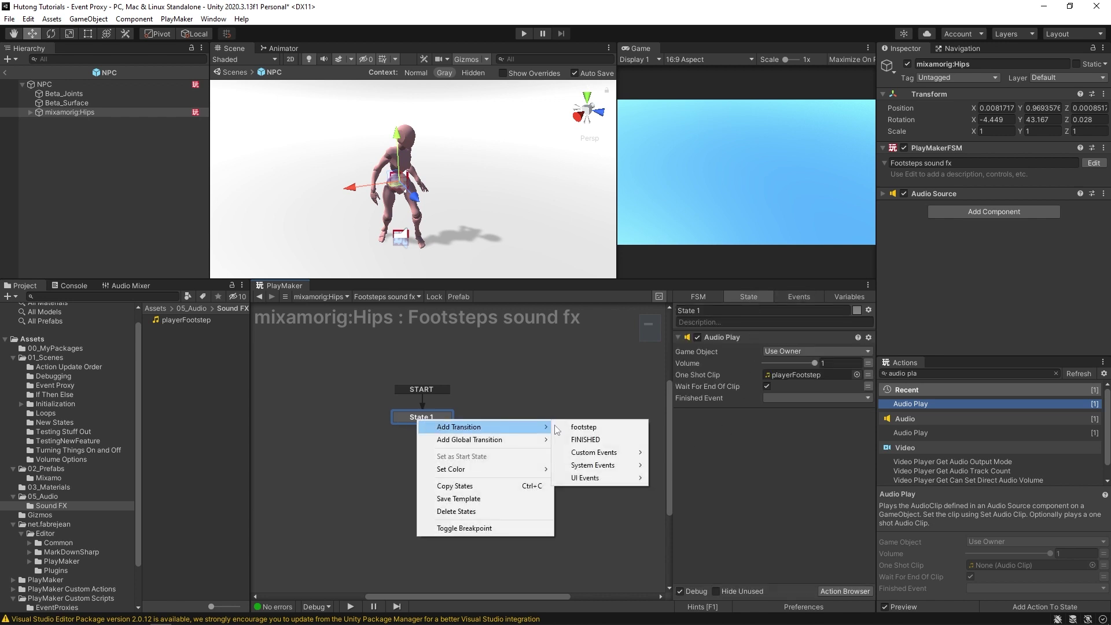
click(590, 429)
drag(446, 426, 425, 418)
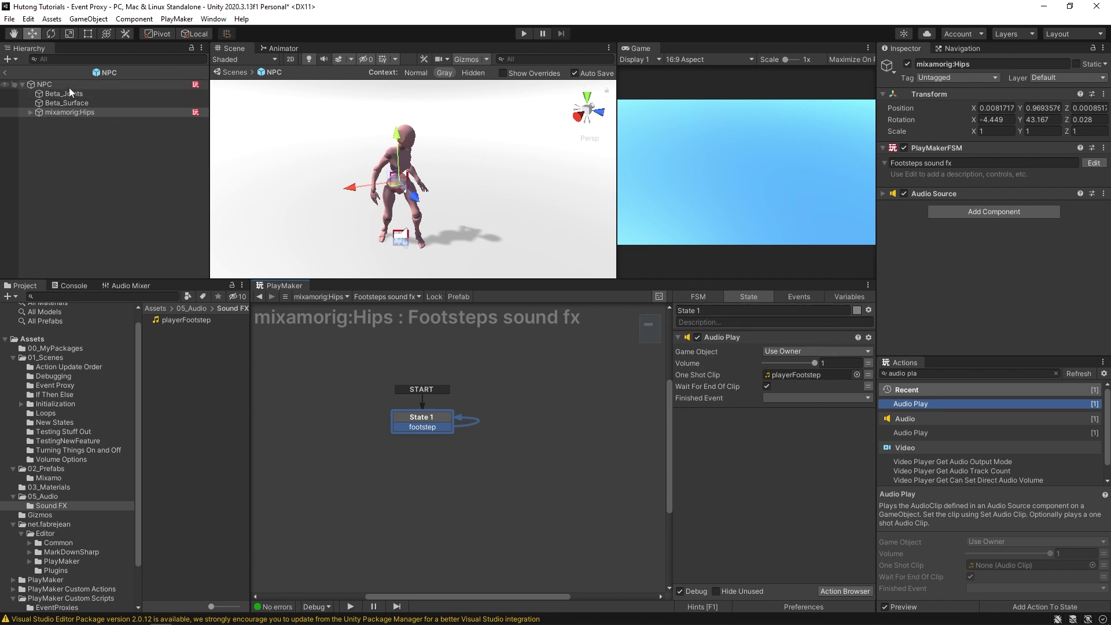
Step: Point the NPC's Footstep Proxy Game Object at mixamorig:Hips and have it send the footstep event
click(44, 84)
scroll(980, 293, down, 10)
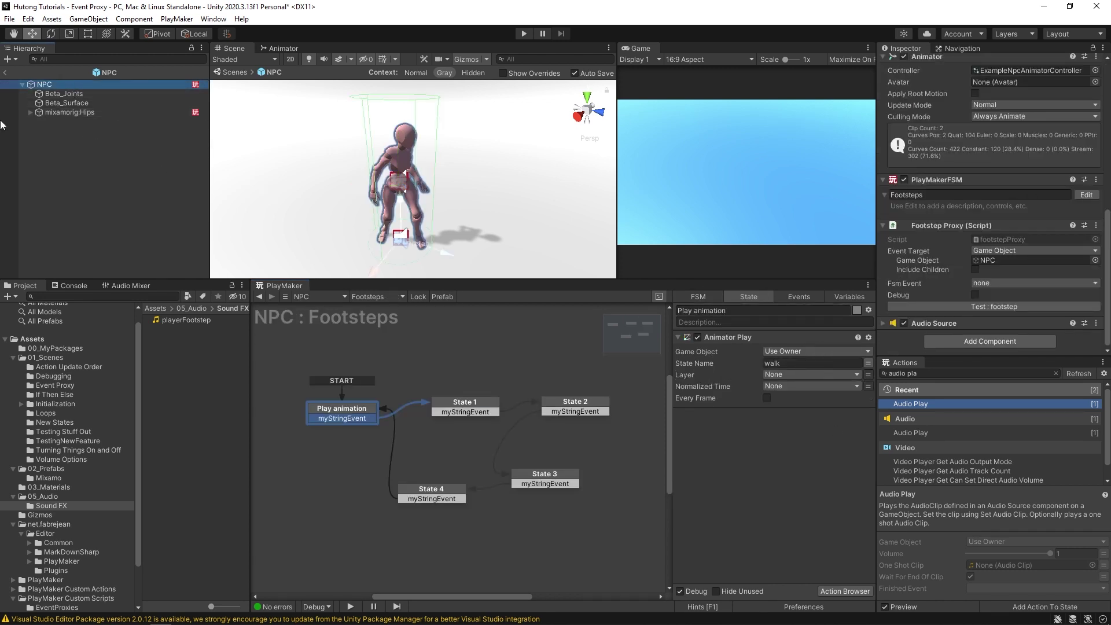
drag(77, 113, 1006, 262)
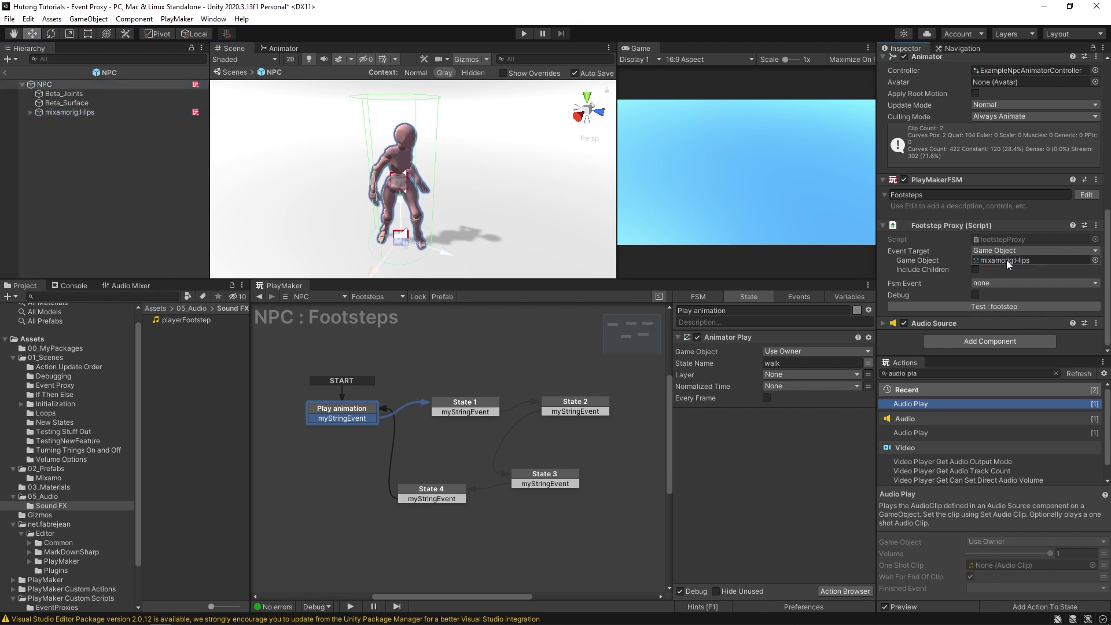
click(992, 283)
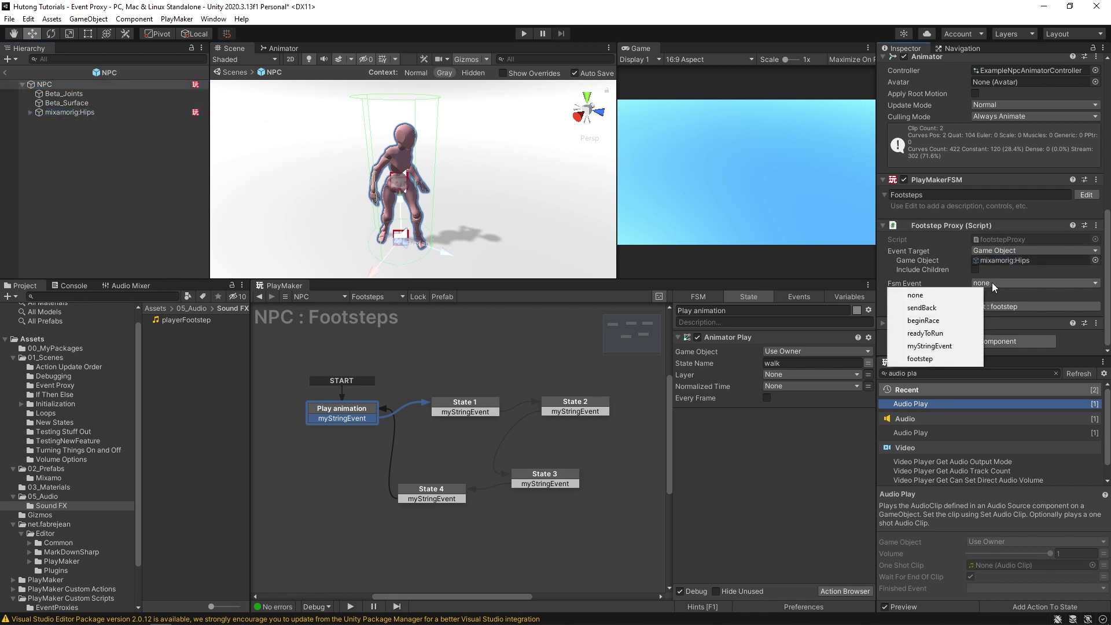
click(926, 358)
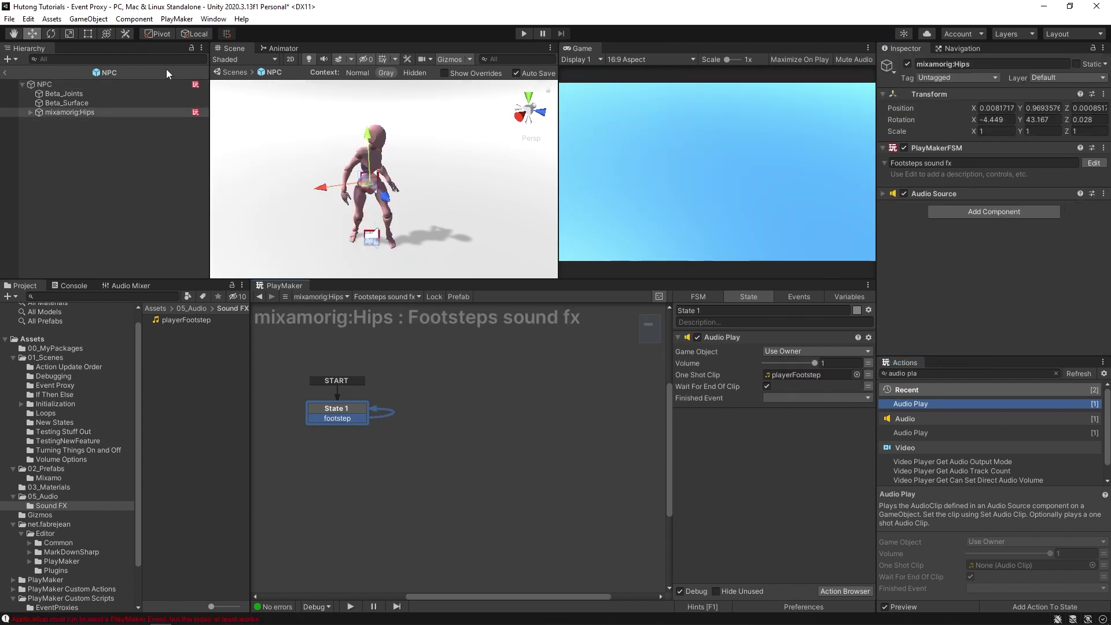
click(51, 83)
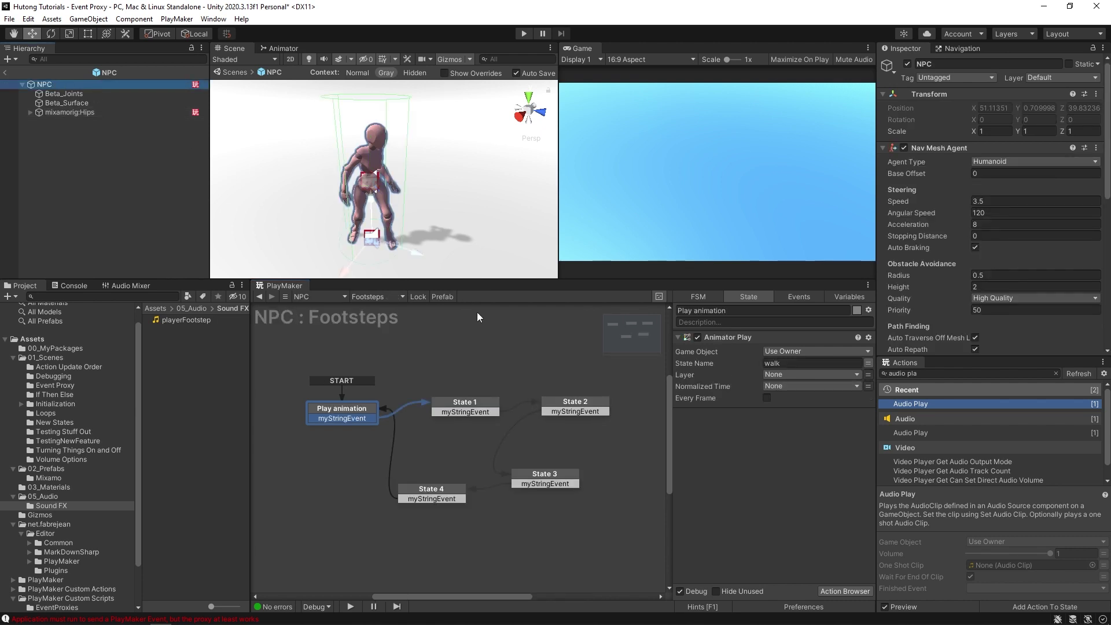
Step: Open the Animation window and switch it to the walk clip
key(ctrl+6)
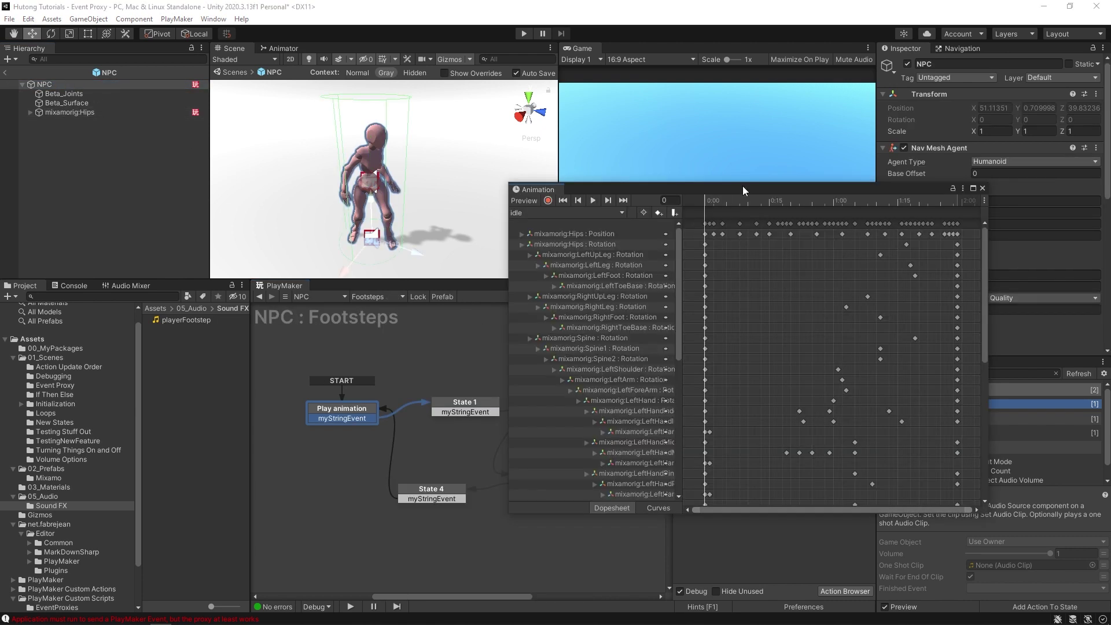
click(210, 19)
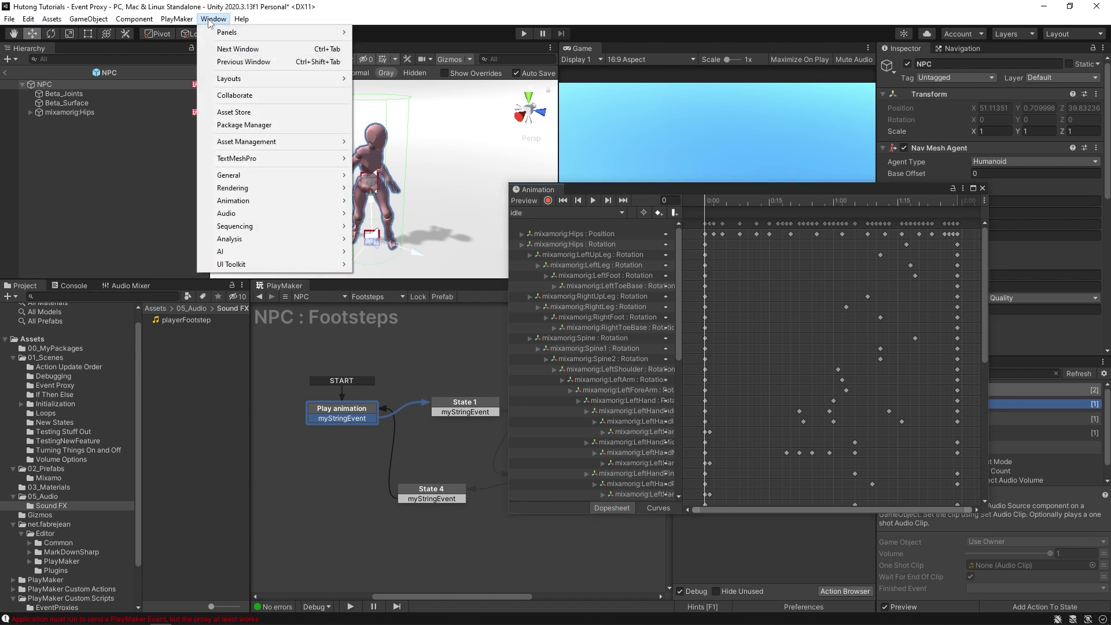
mouse_move(256, 199)
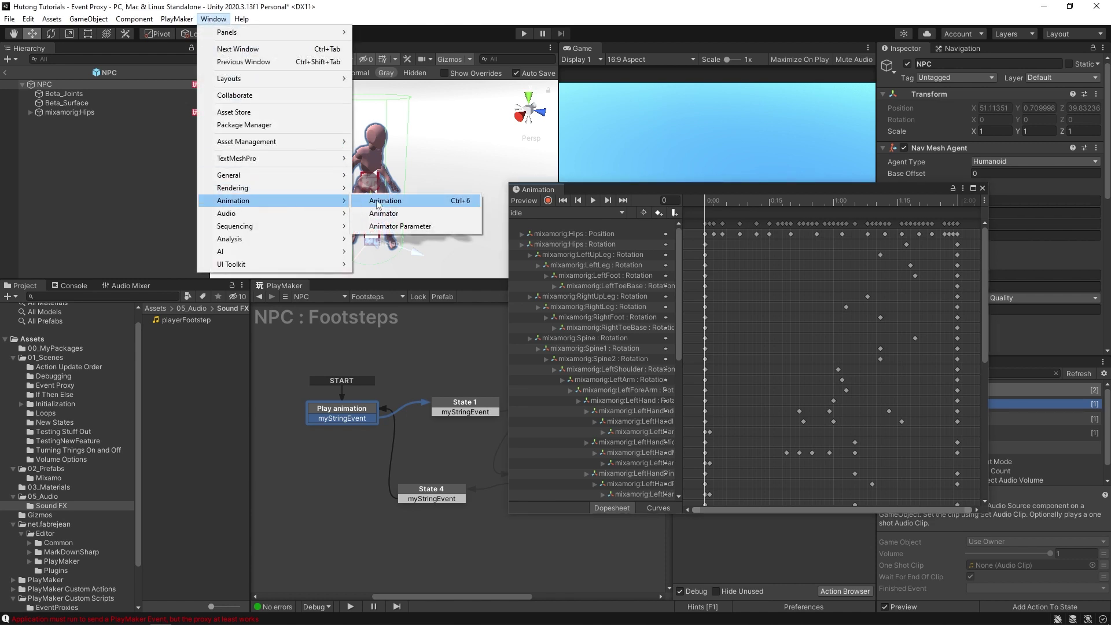
click(431, 209)
click(406, 195)
click(399, 218)
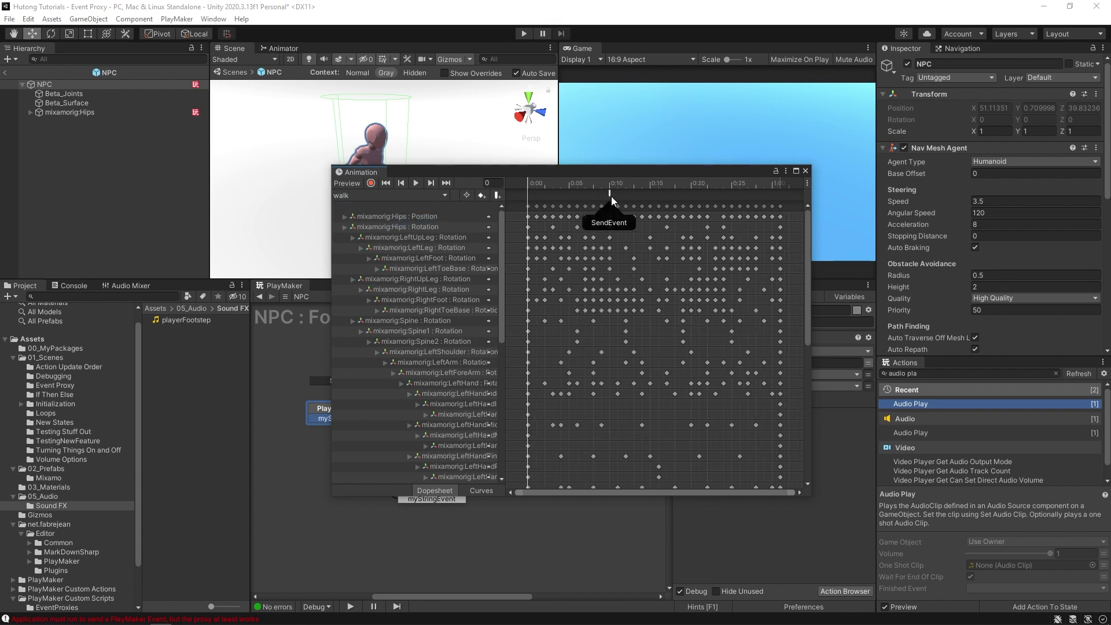
Step: Make the walk clip's animation event at 0:10 call footstep (), then close the Animation window
click(610, 195)
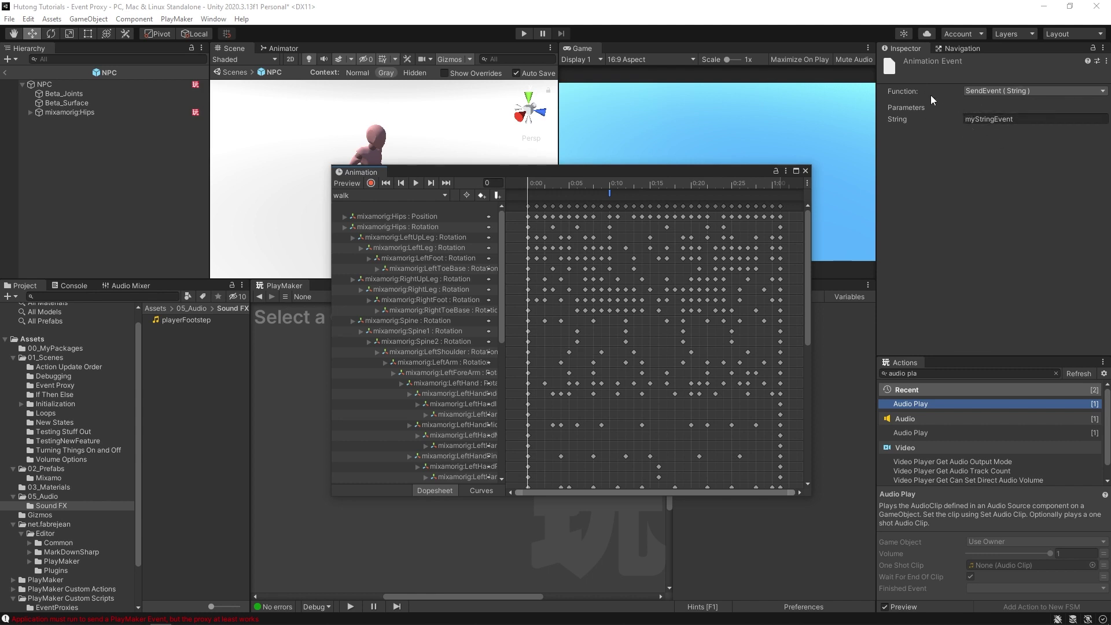
click(1000, 91)
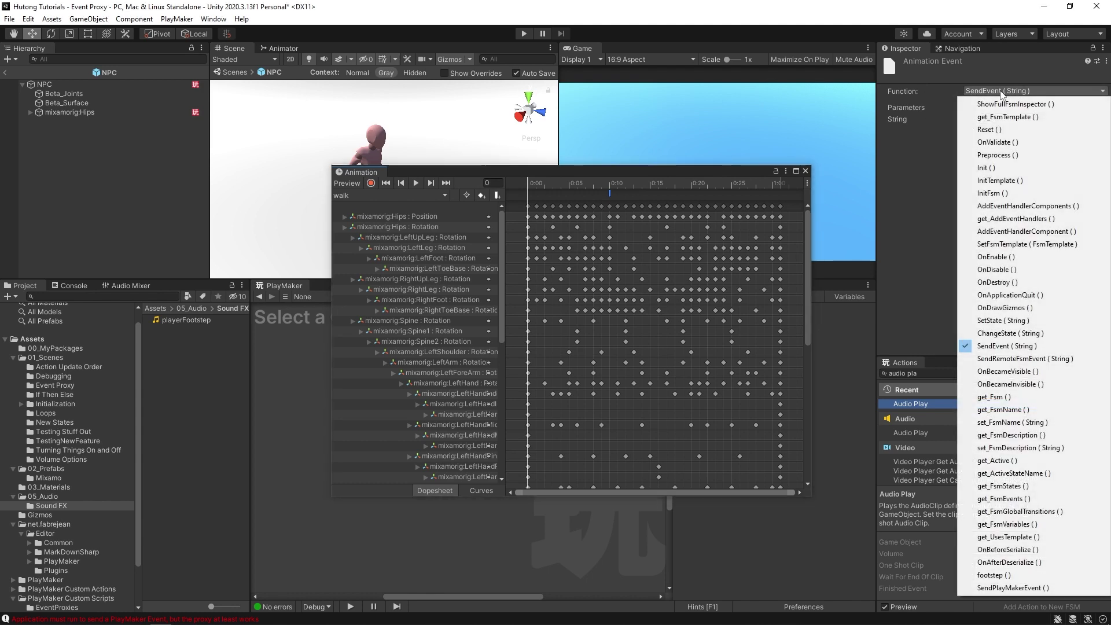
click(1023, 576)
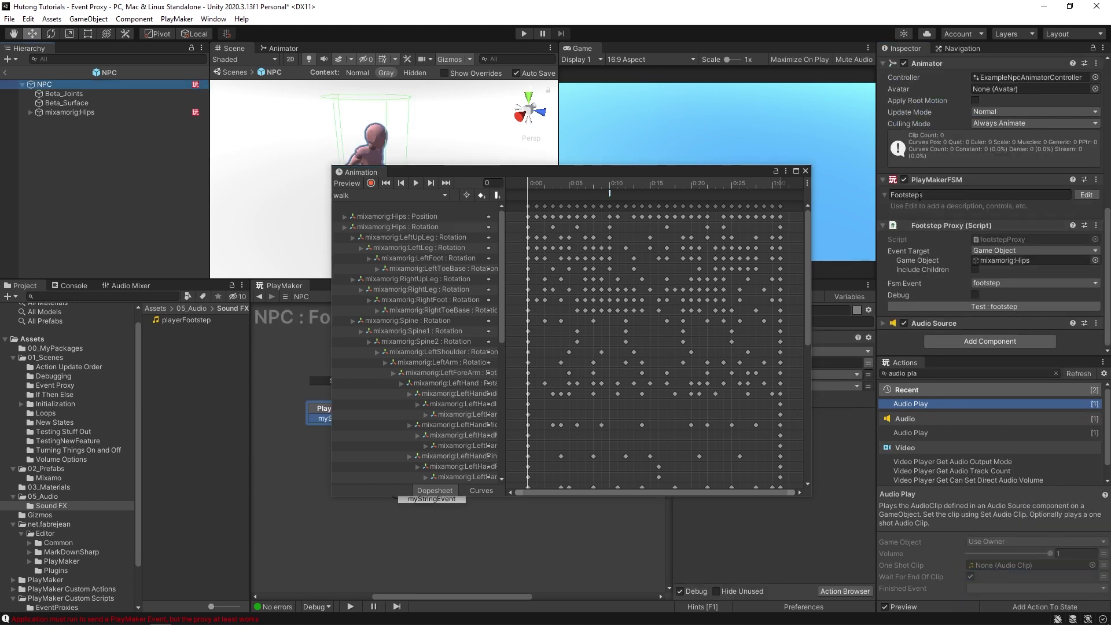
click(1002, 260)
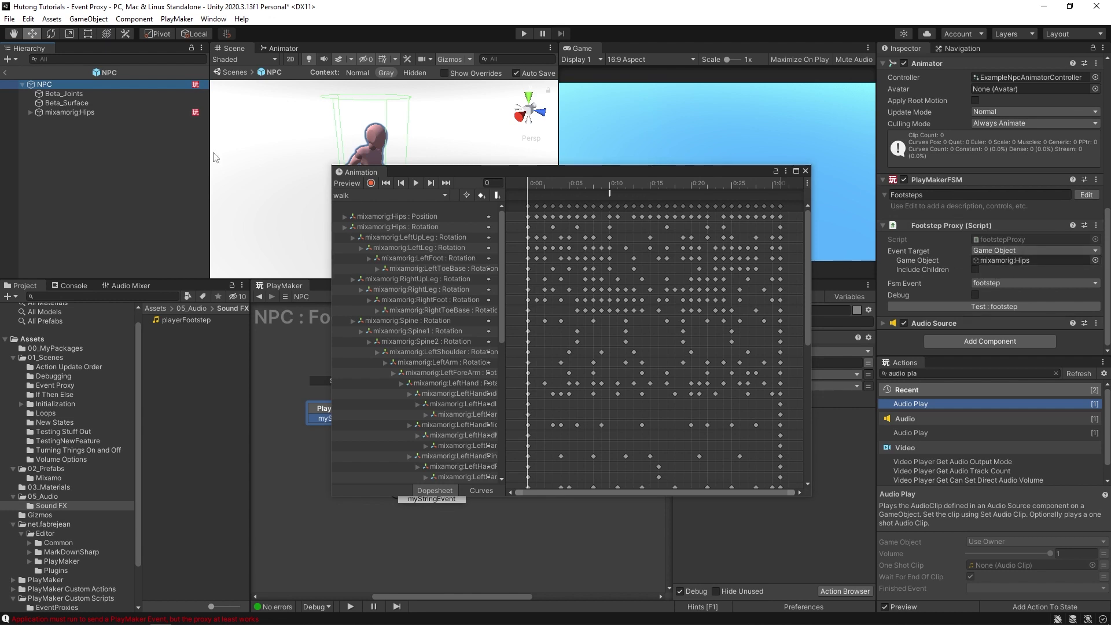
click(805, 171)
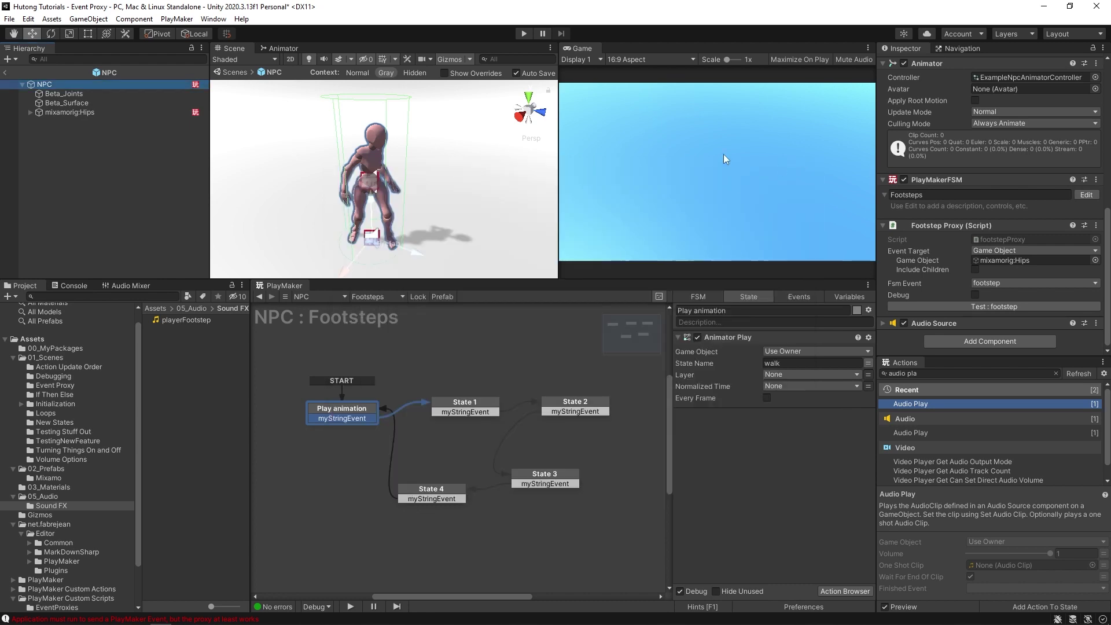
Step: Leave the NPC prefab, then start and stop a Play test of the footstep sound
click(5, 72)
click(523, 33)
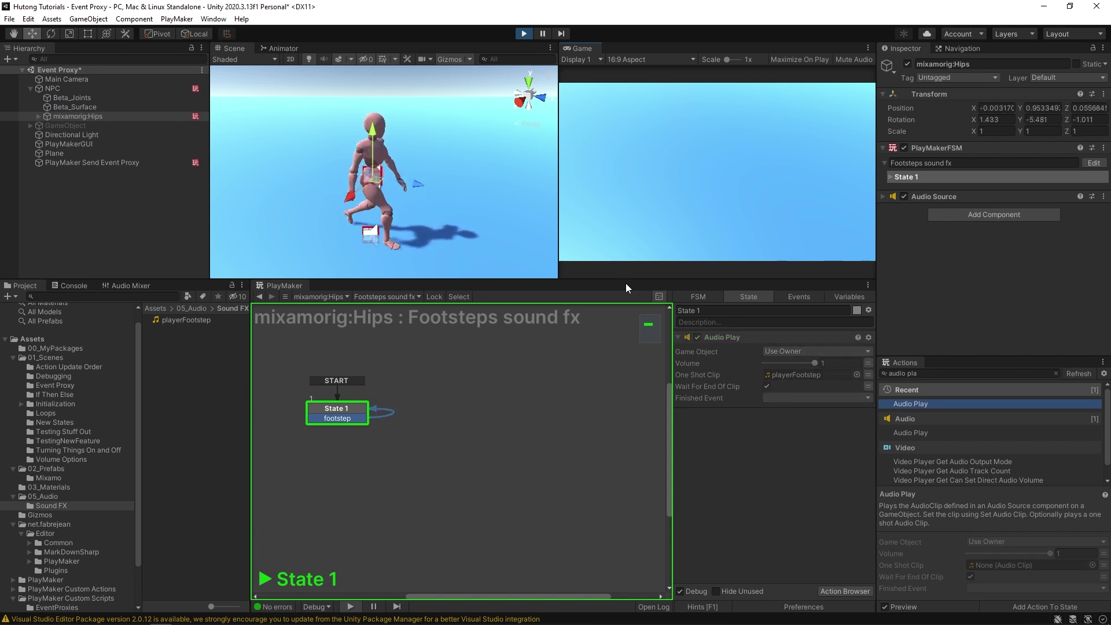
click(525, 33)
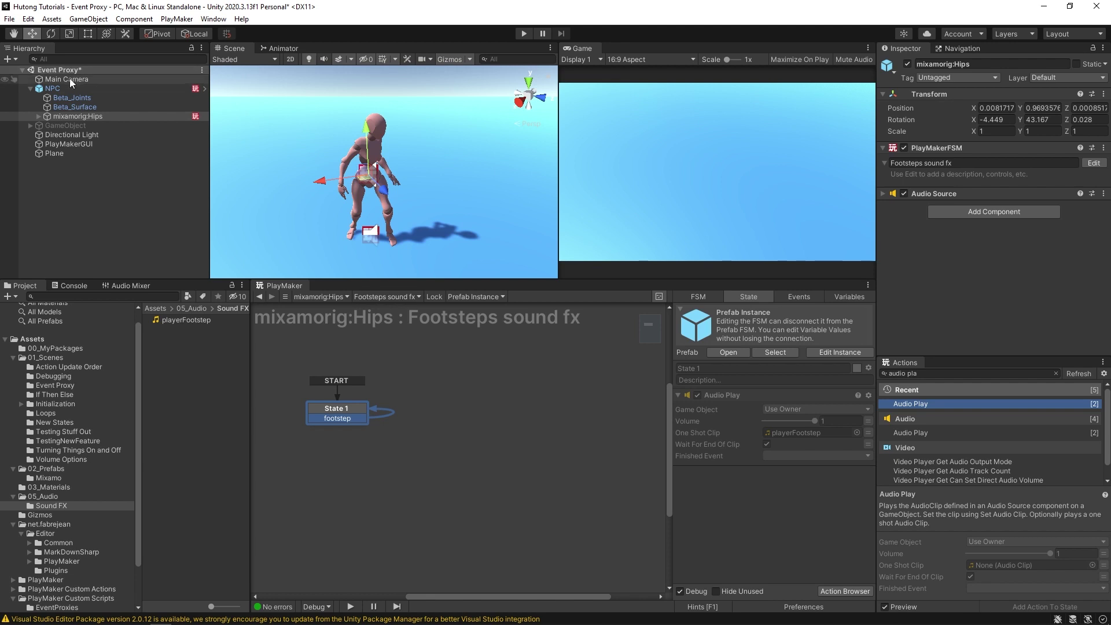
Step: Rename the hips FSM to LeftFootstep and add a second PlayMaker FSM named RightFootstep
click(203, 88)
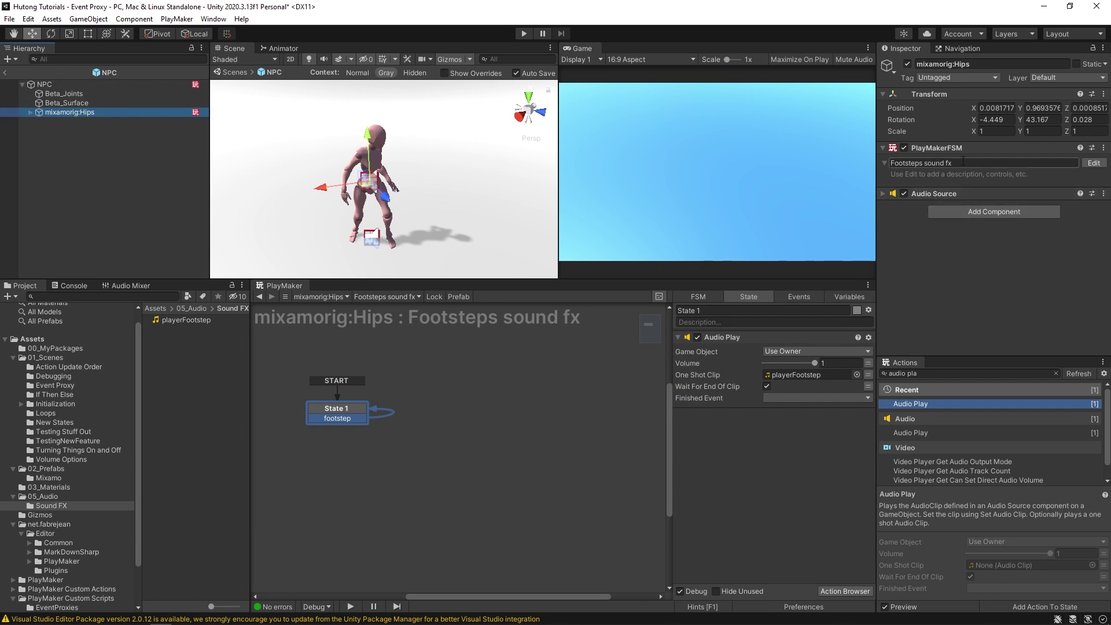
click(994, 160)
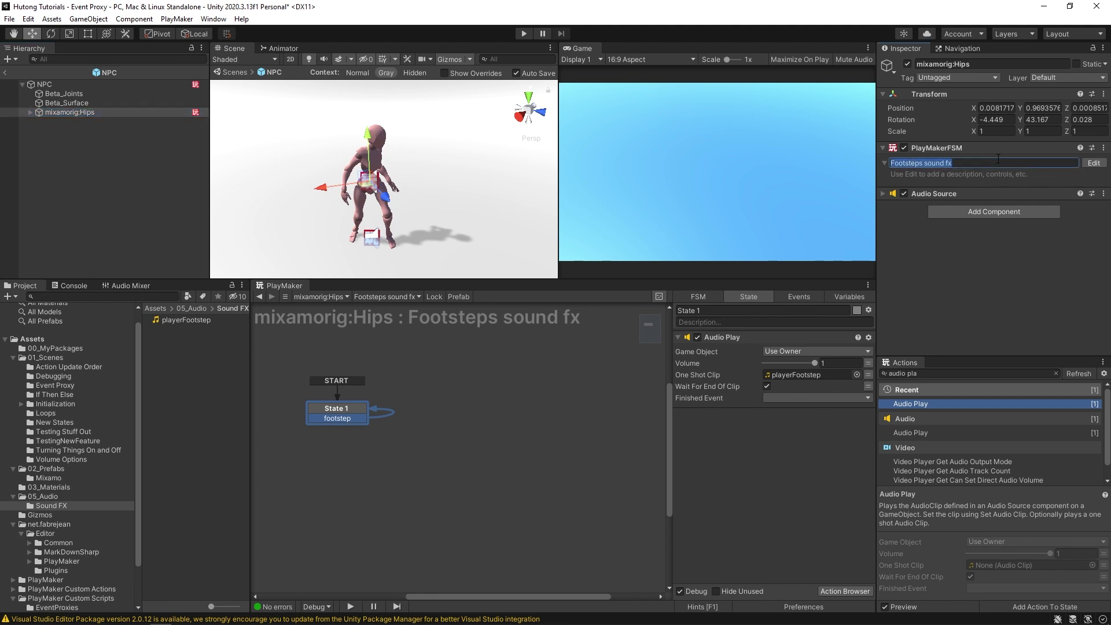
text(LeftFootstep)
key(Return)
click(987, 212)
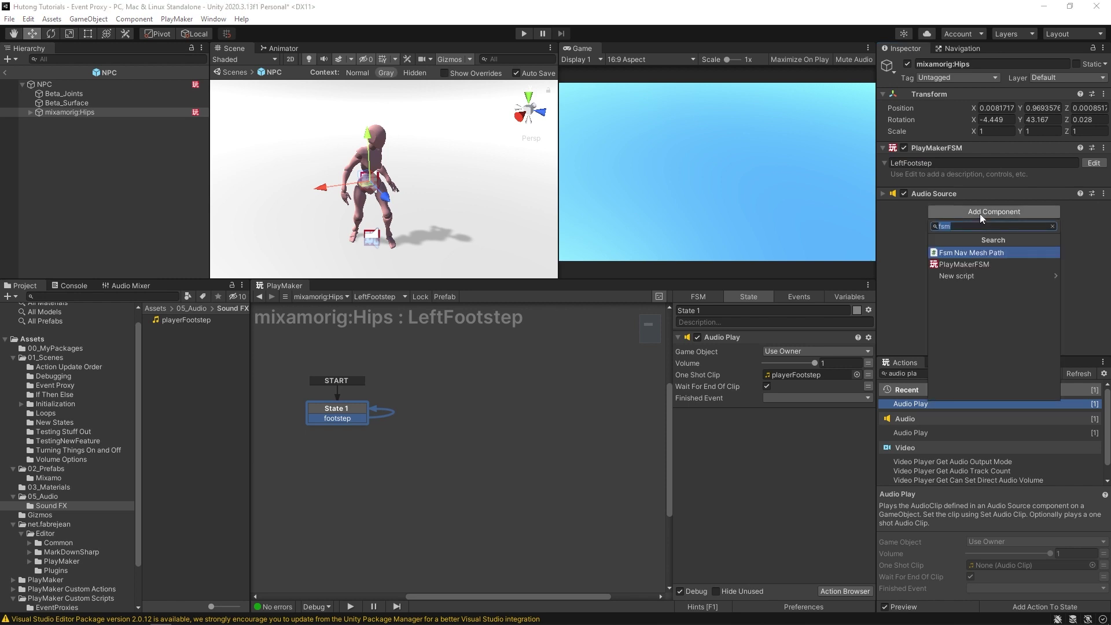
click(965, 266)
click(947, 221)
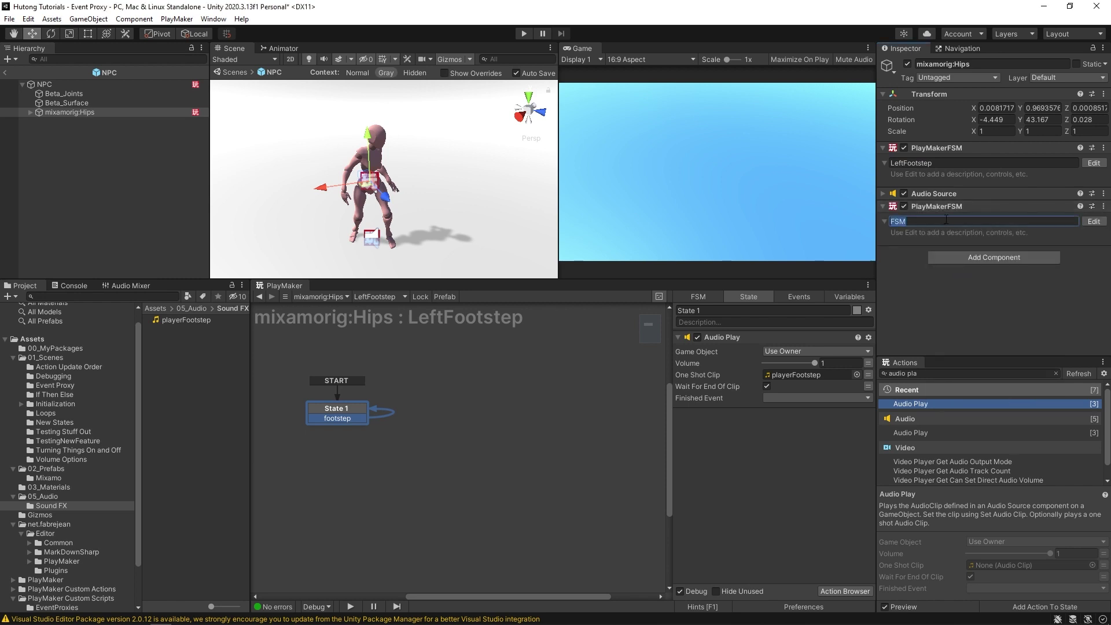
text(RightFootstep)
key(Return)
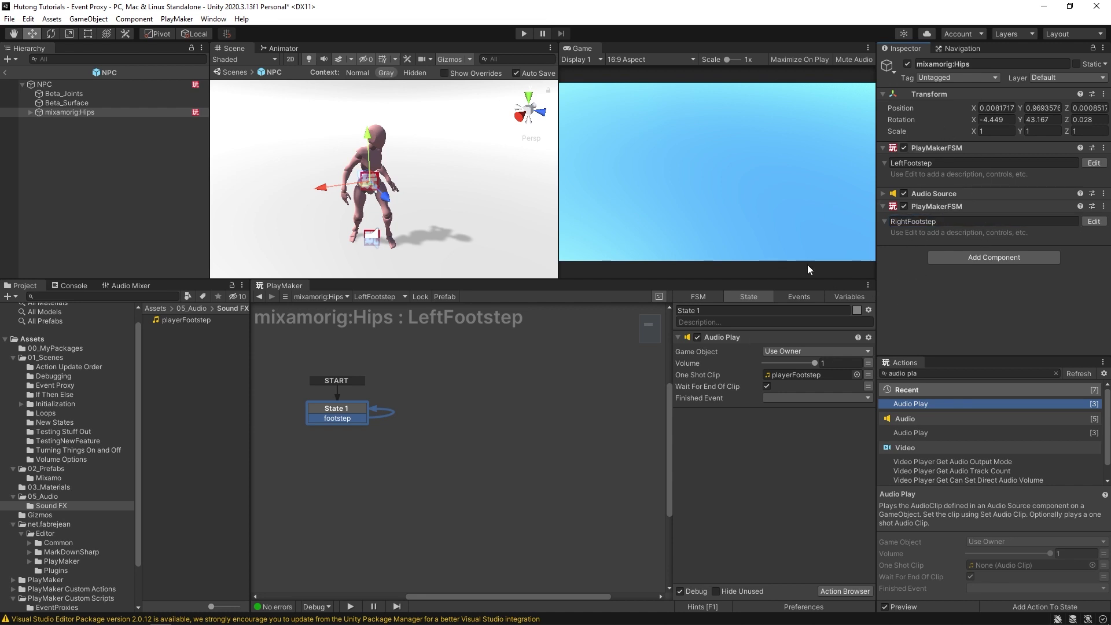
Step: In RightFootstep's State 1, add Audio Play with playerFootstep and a footstep transition
click(1094, 221)
drag(901, 402, 744, 389)
click(206, 322)
drag(207, 324, 792, 374)
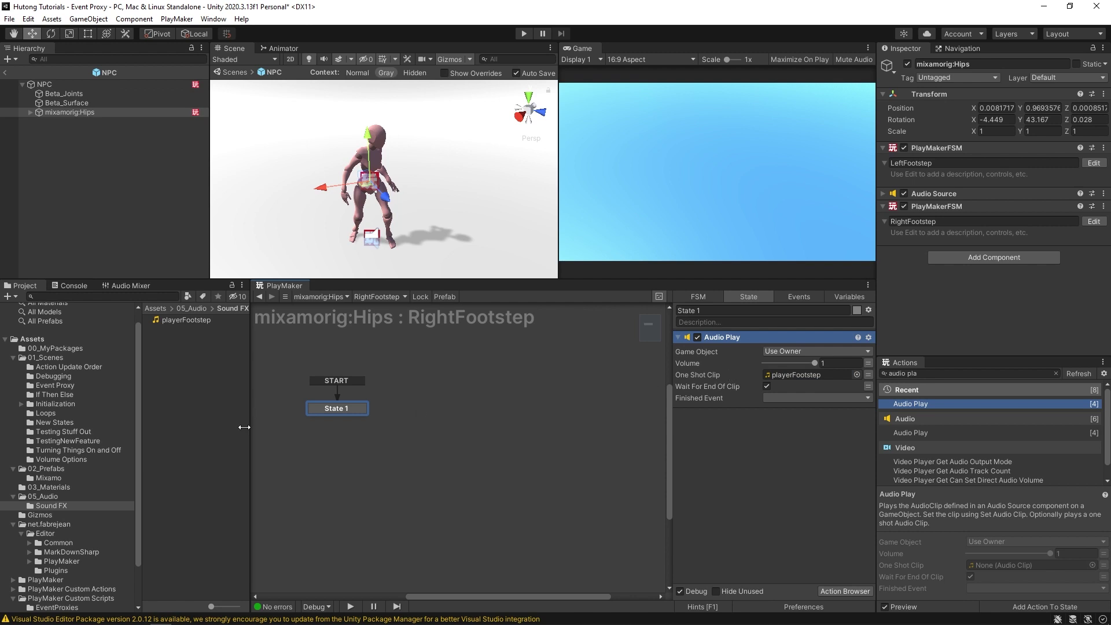
right_click(358, 409)
mouse_move(386, 416)
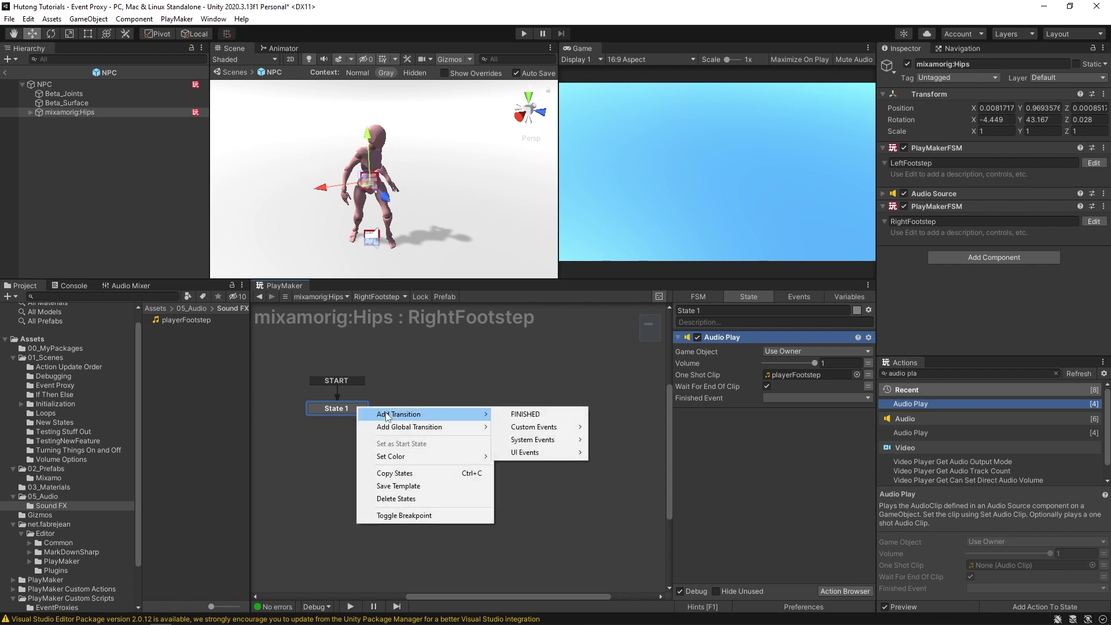
mouse_move(576, 431)
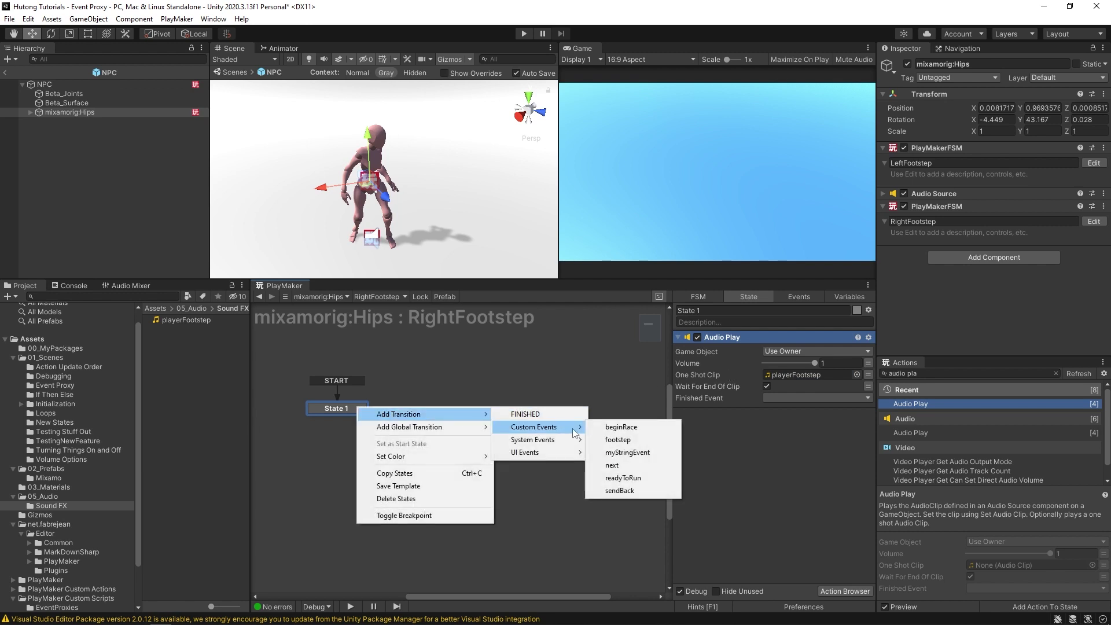
click(630, 442)
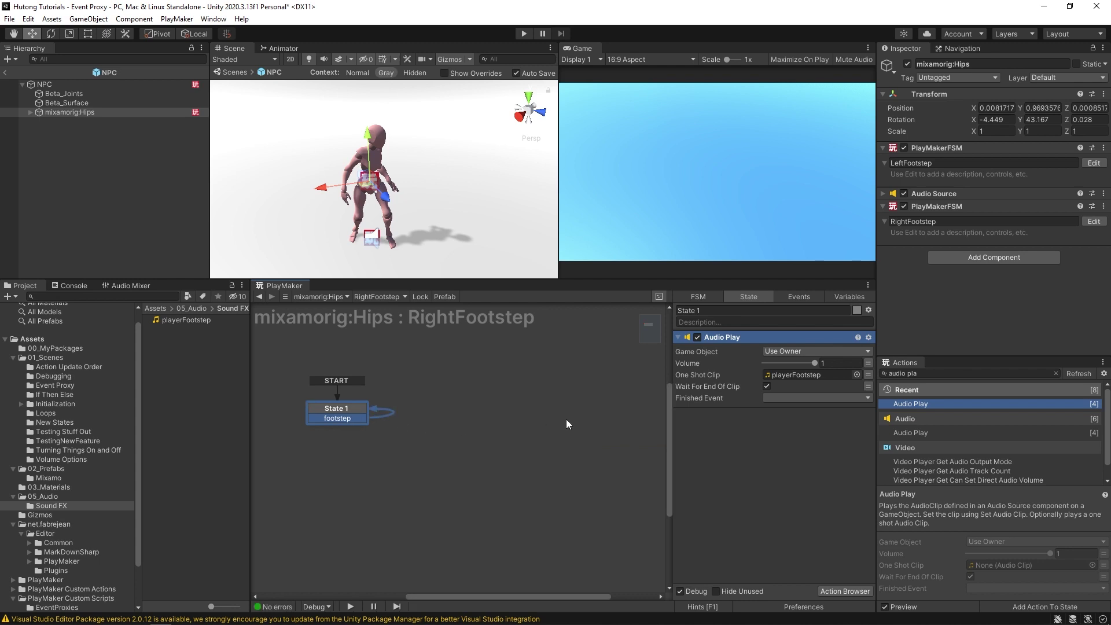
Step: Create a SecondFootstep proxy script with PlayMaker's Event Proxy Creator
click(45, 84)
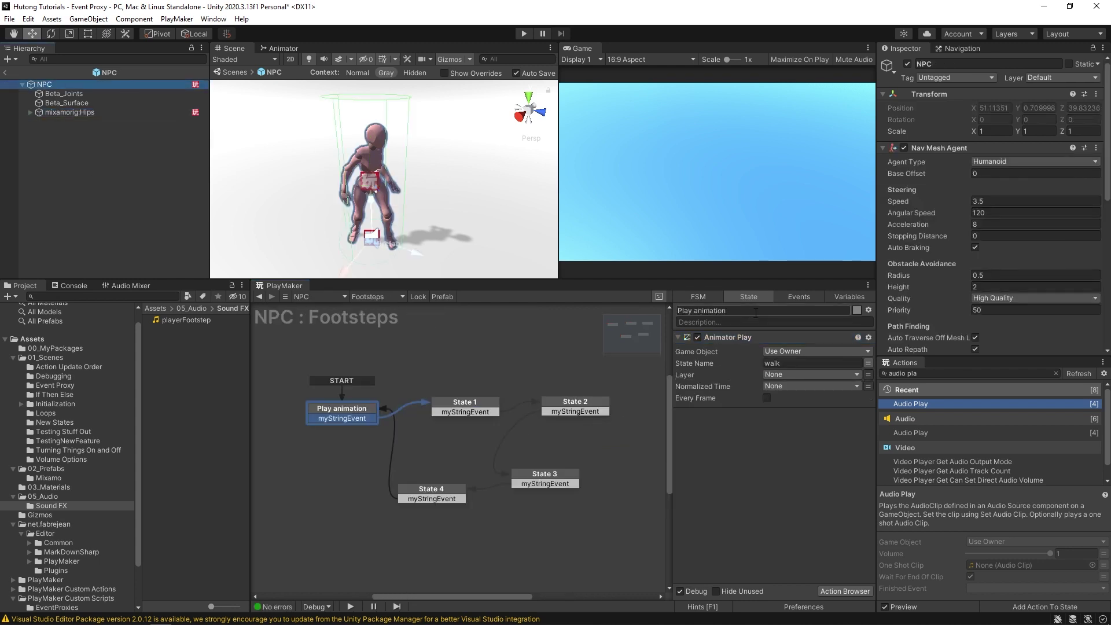
click(169, 21)
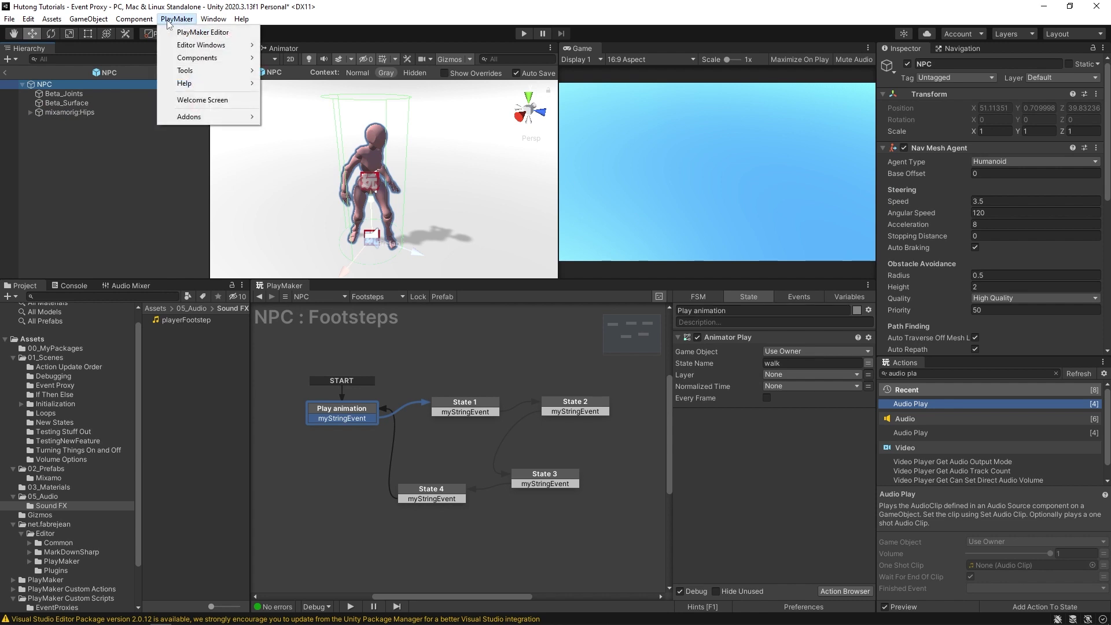
click(312, 108)
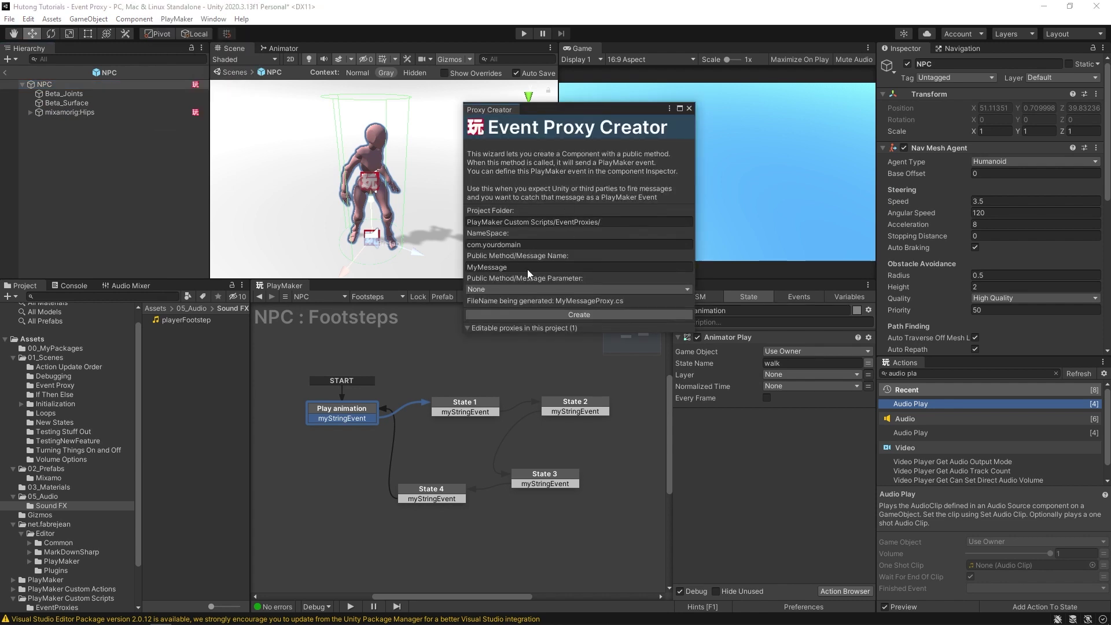
click(526, 268)
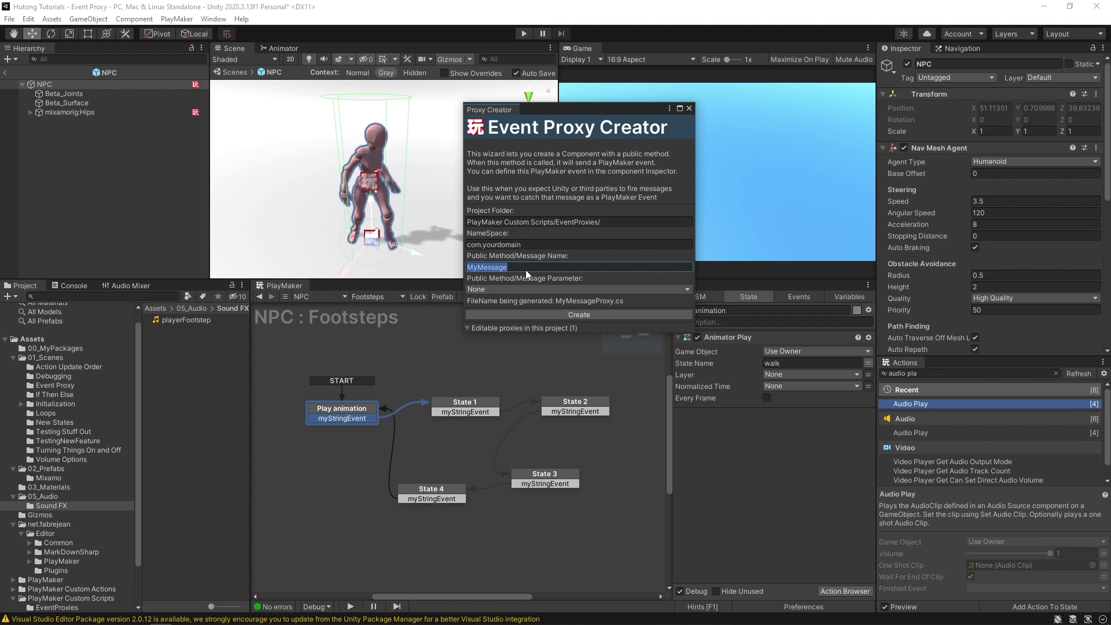
text(SecondFoot)
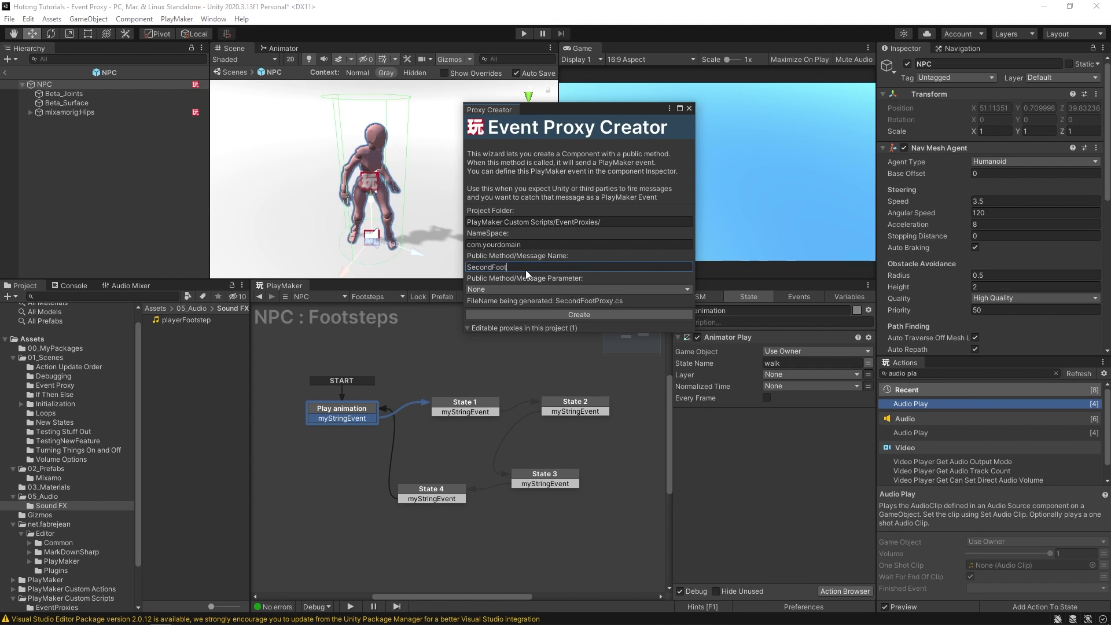
text(step)
click(581, 314)
drag(562, 333, 561, 401)
Step: Add the SecondFootstepProxy script to the NPC and set its Fsm Event to footstep
click(622, 358)
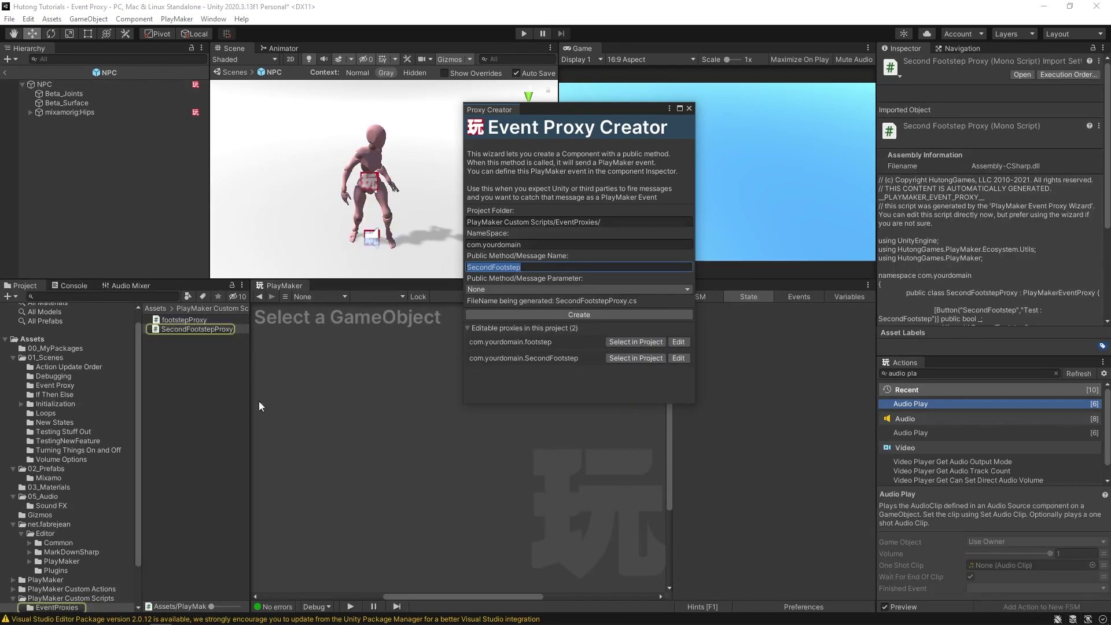
click(38, 84)
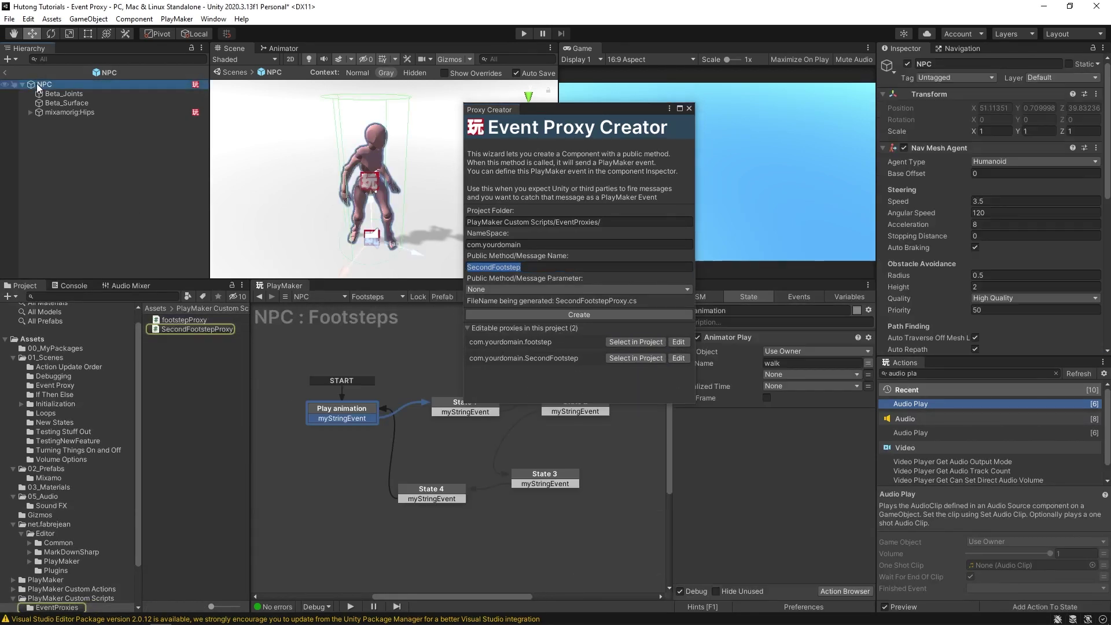
scroll(955, 235, down, 10)
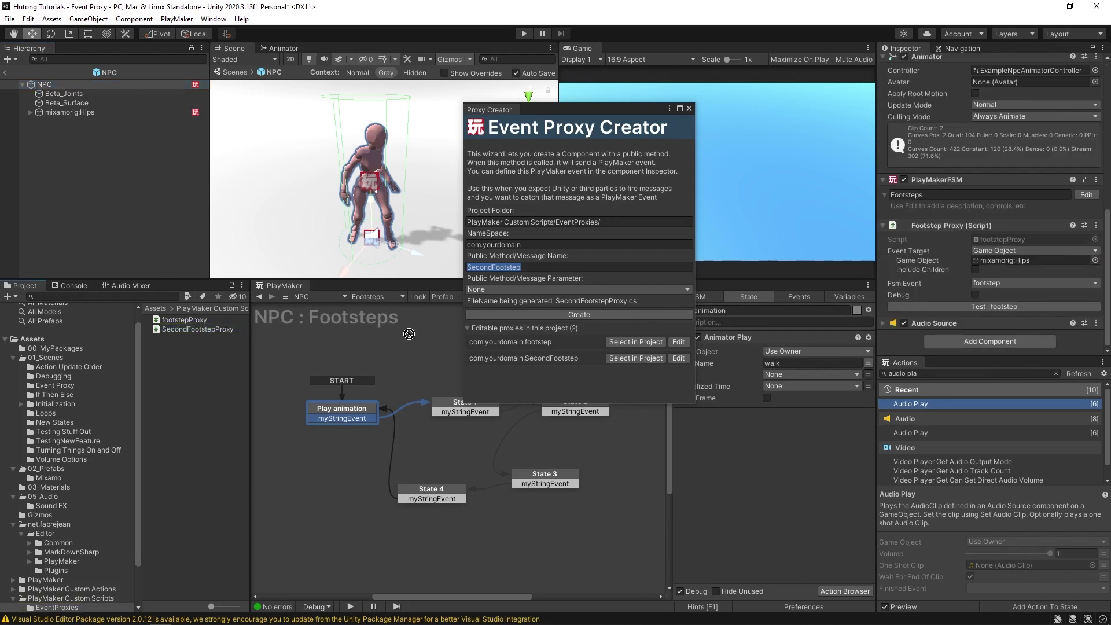
click(928, 319)
drag(928, 316, 935, 315)
scroll(936, 314, down, 3)
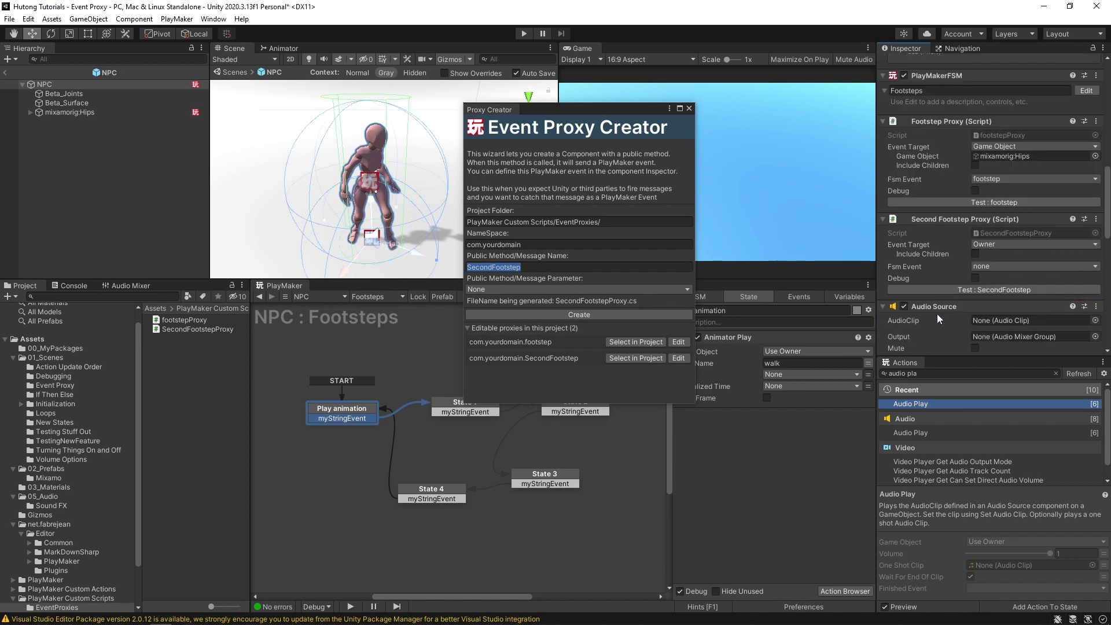
click(1000, 268)
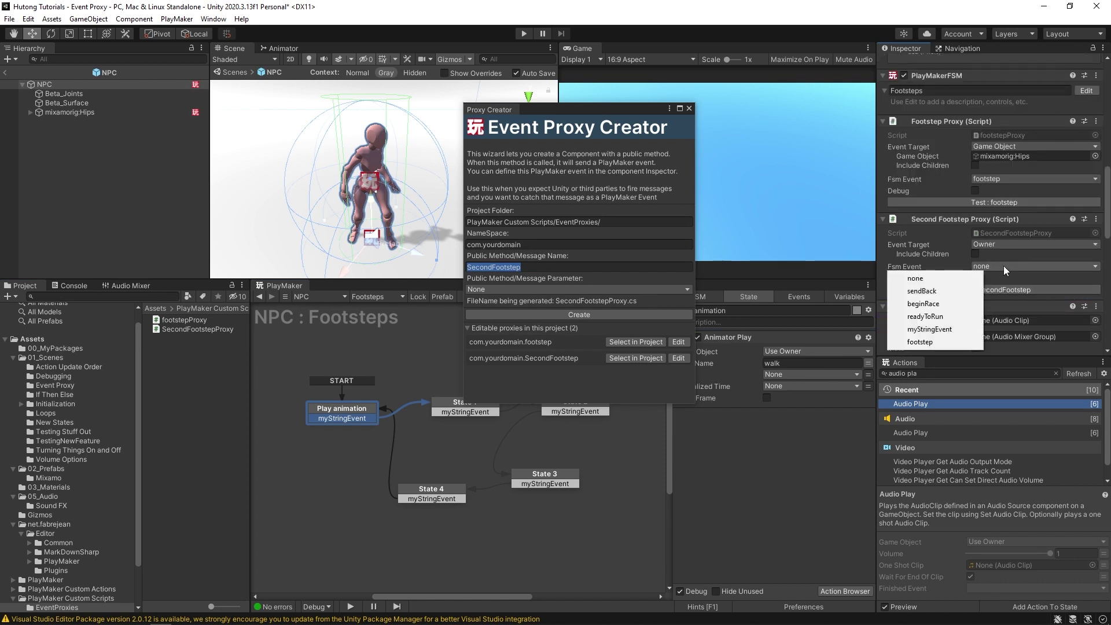
click(932, 342)
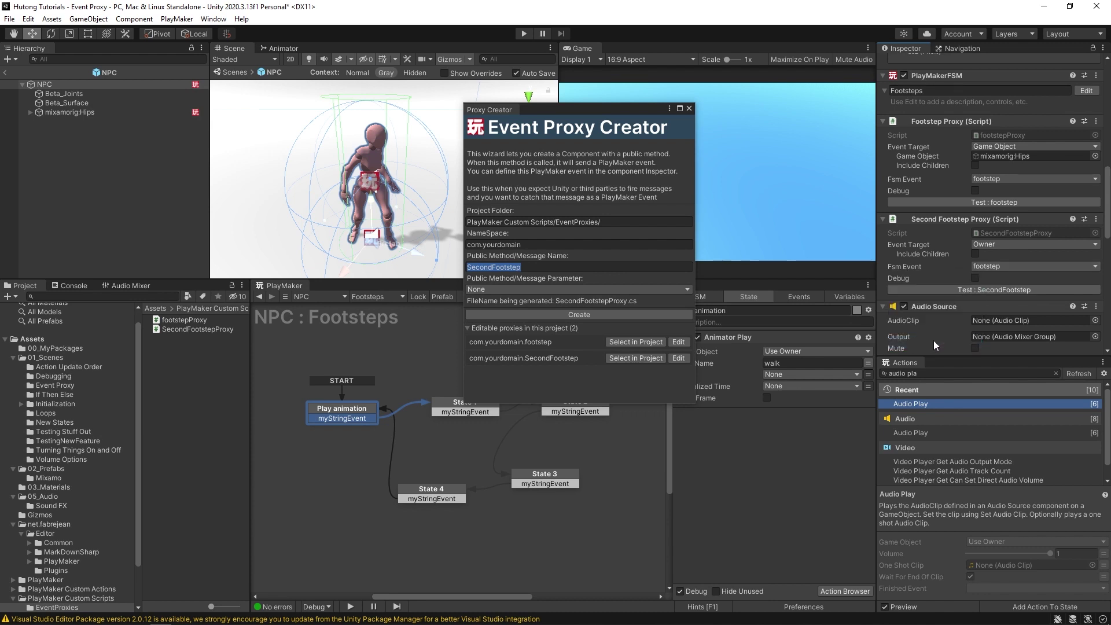
Step: Set the Event Target of both footstep proxies to Fsm Component
click(995, 147)
click(1005, 198)
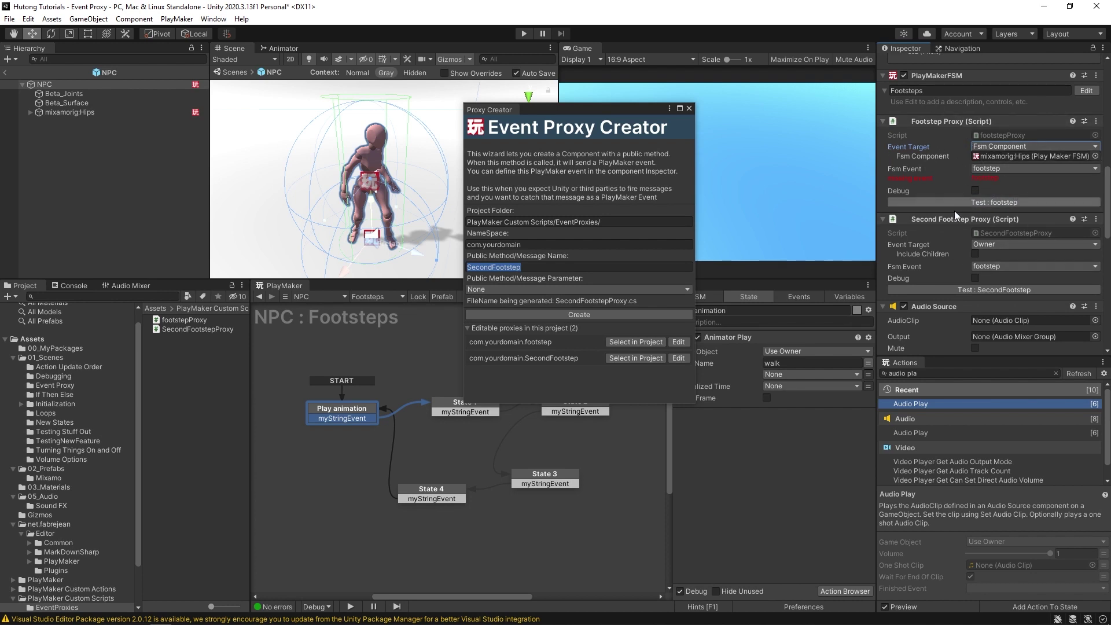
click(1019, 244)
click(1031, 295)
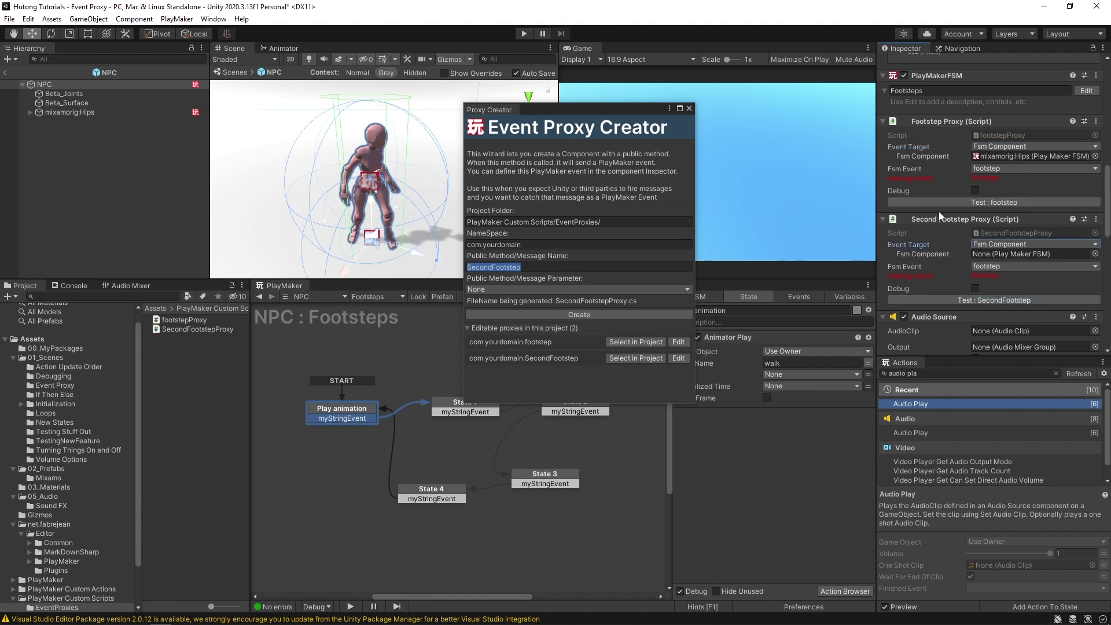
scroll(939, 223, up, 10)
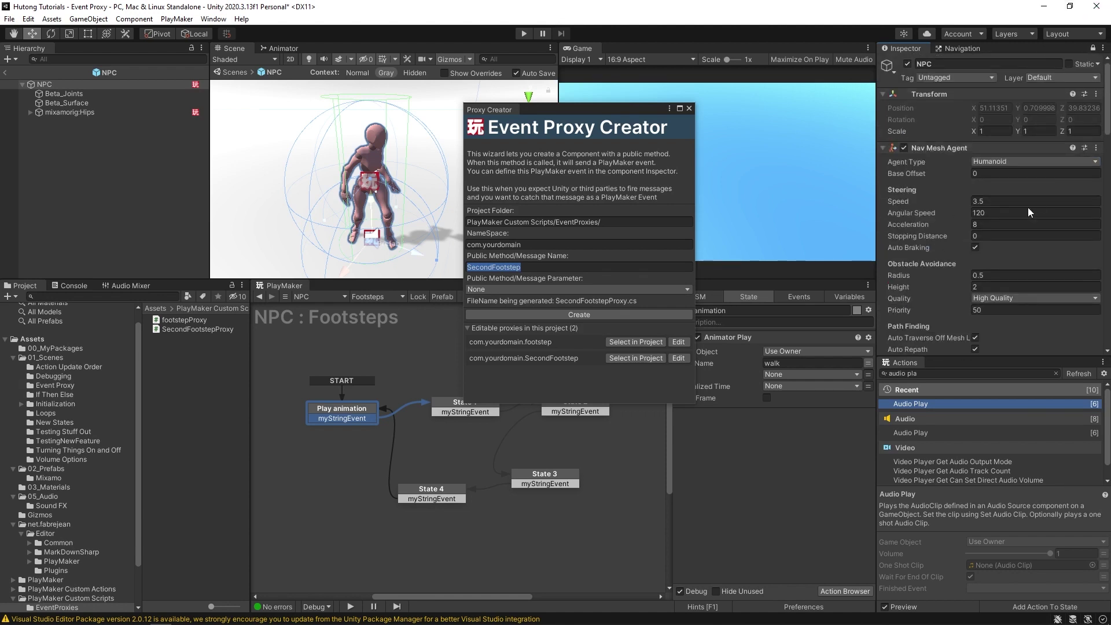
Step: Add a second Inspector panel and undock it as a floating window
right_click(897, 52)
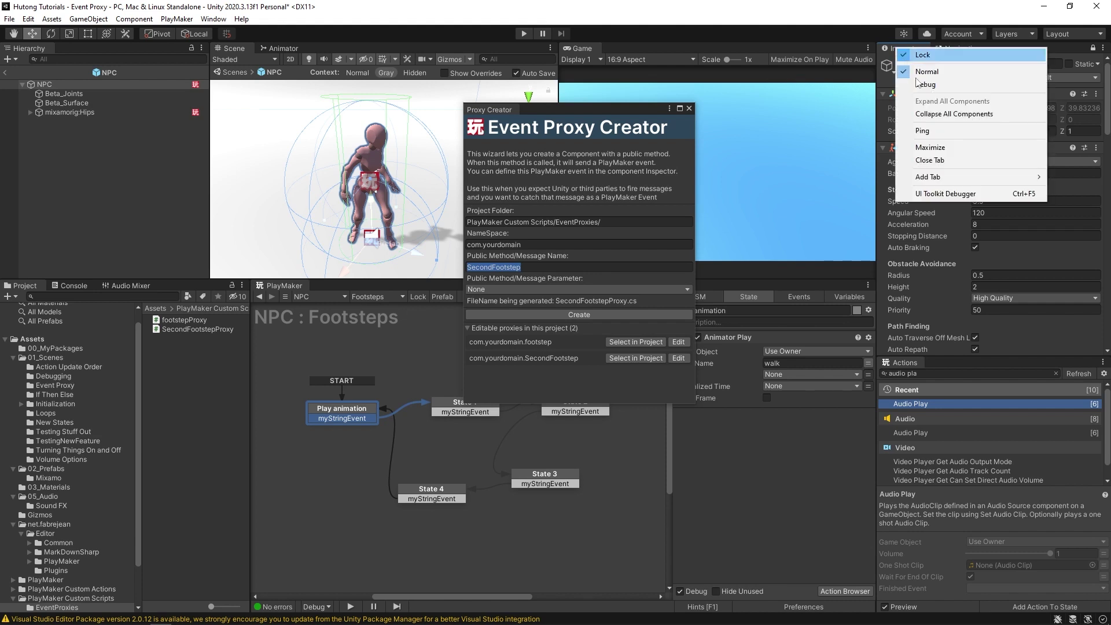
mouse_move(970, 184)
click(859, 205)
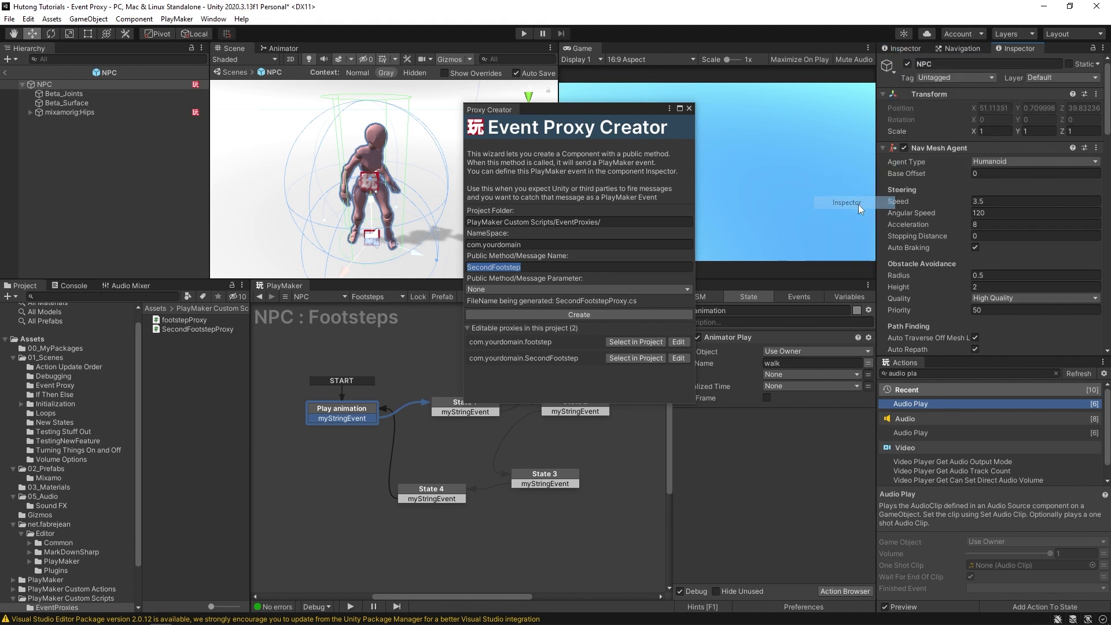
drag(1019, 49, 355, 211)
scroll(929, 221, down, 10)
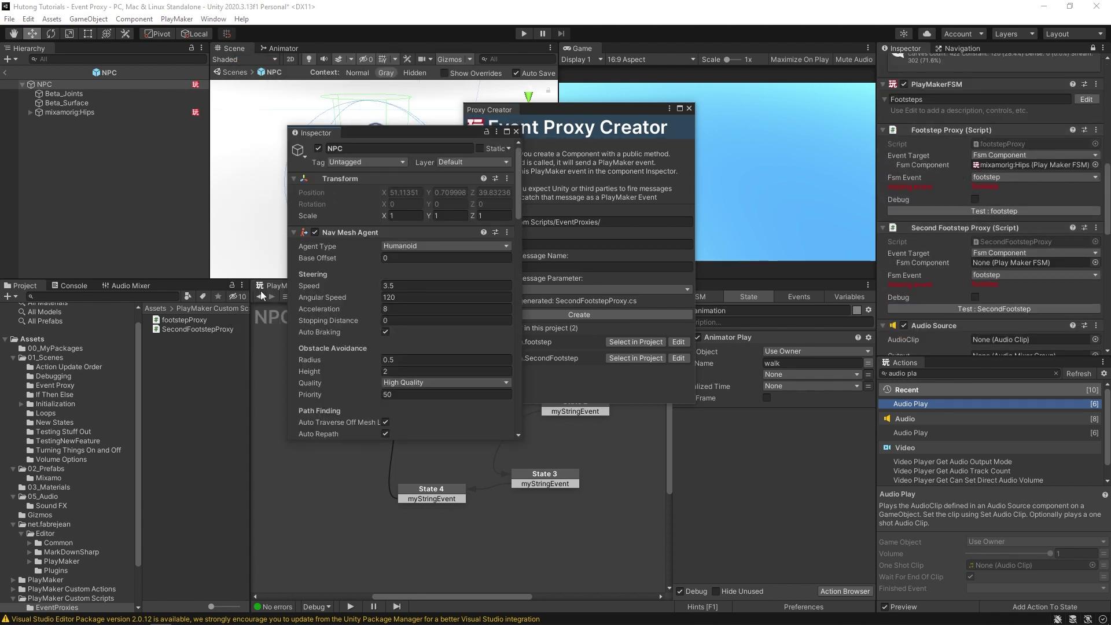
Step: Move the hips' RightFootstep FSM above its Audio Source and close the Event Proxy Creator
click(51, 112)
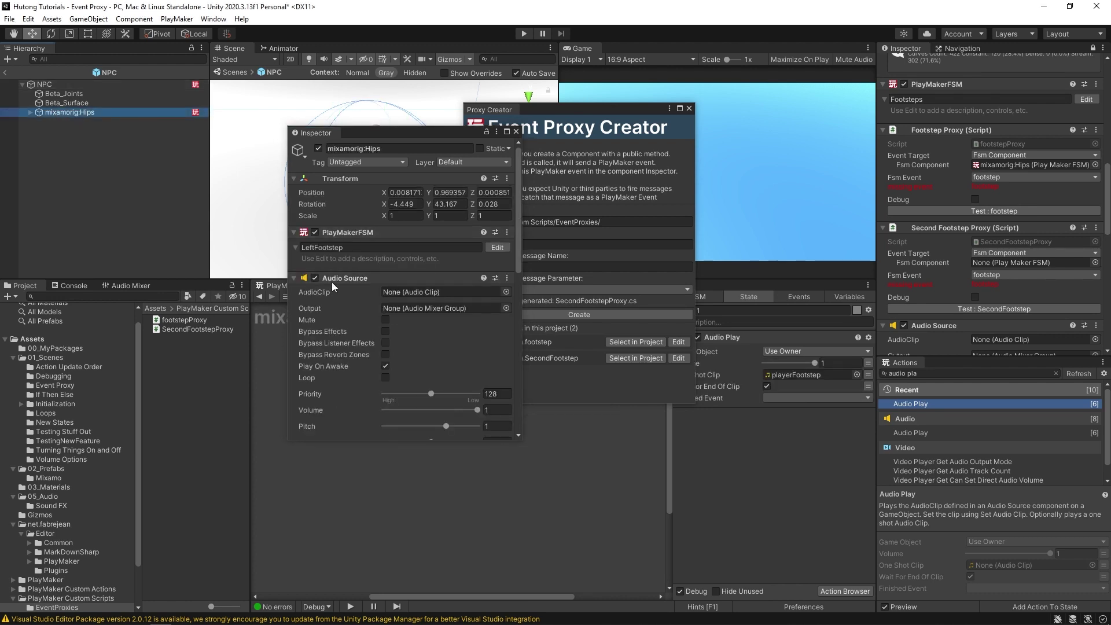
click(341, 278)
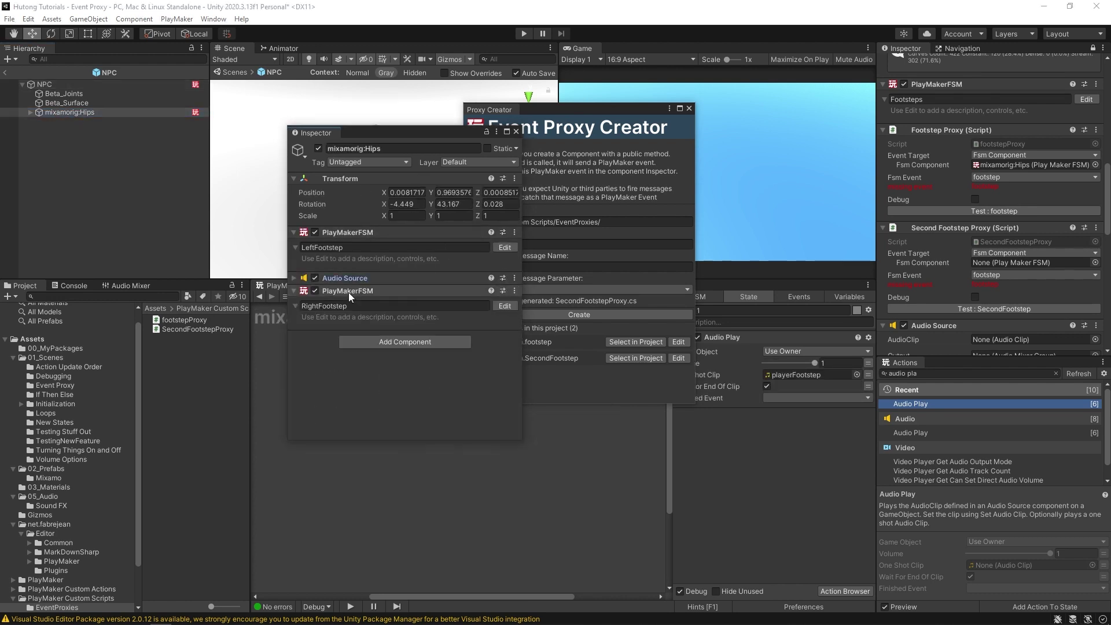
drag(342, 277, 336, 273)
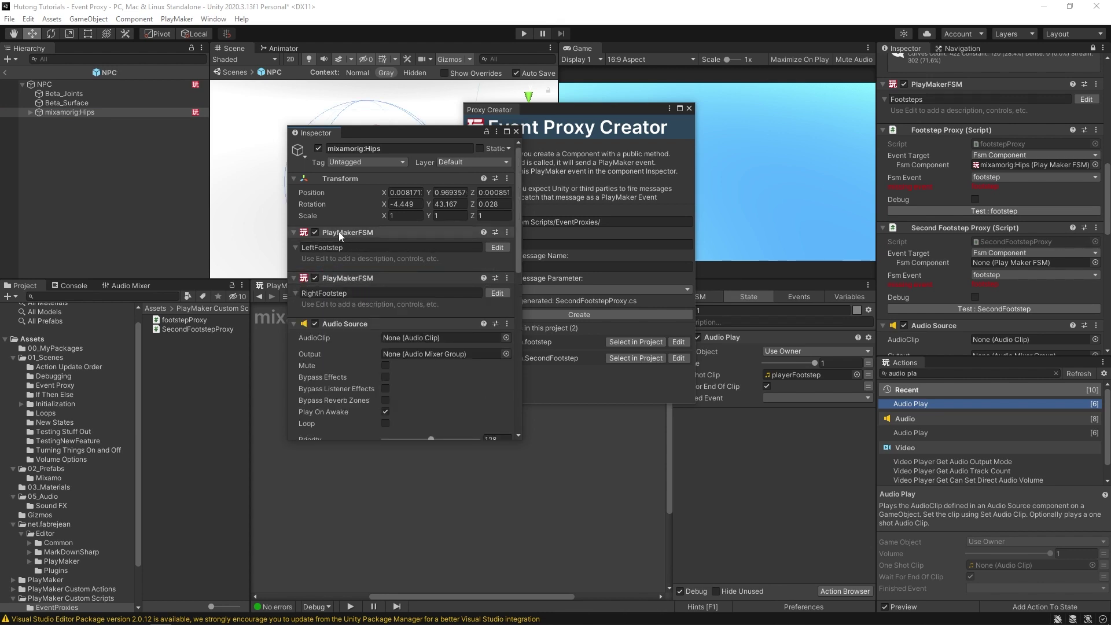
click(579, 266)
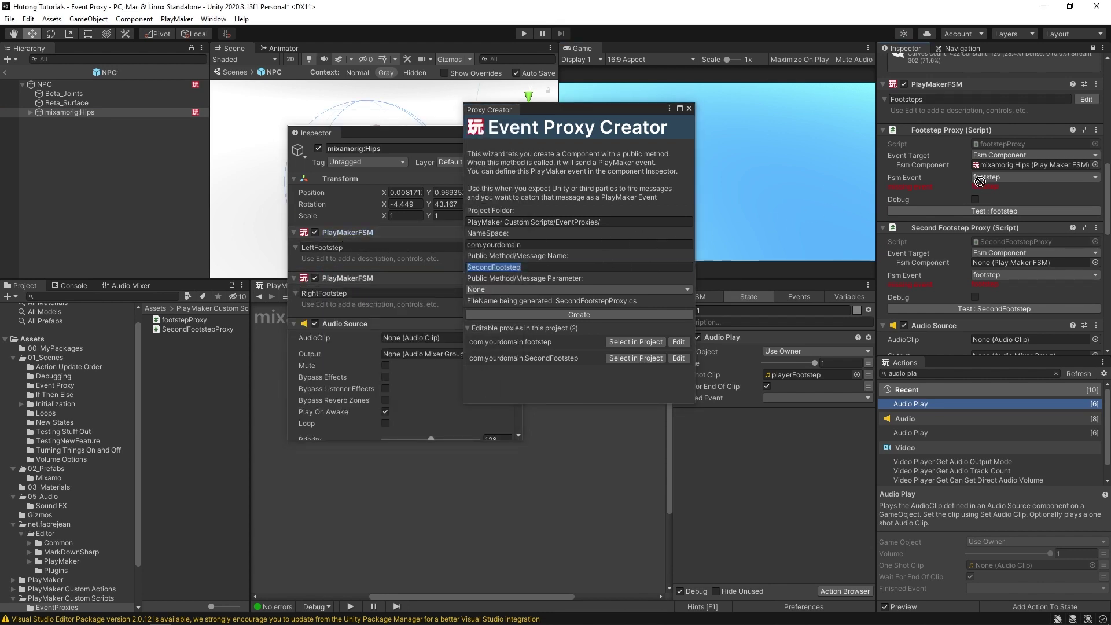
drag(990, 168, 992, 165)
click(691, 108)
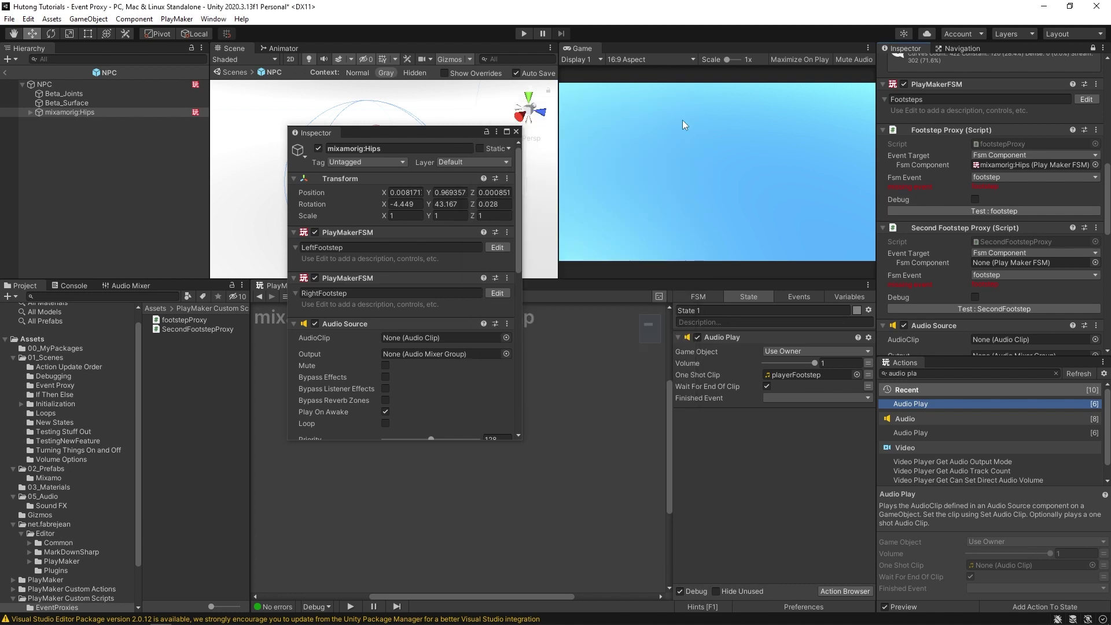
Step: Assign the RightFootstep FSM to the Second Footstep Proxy's Fsm Component field
drag(343, 282, 347, 278)
drag(452, 289, 751, 296)
drag(942, 270, 989, 263)
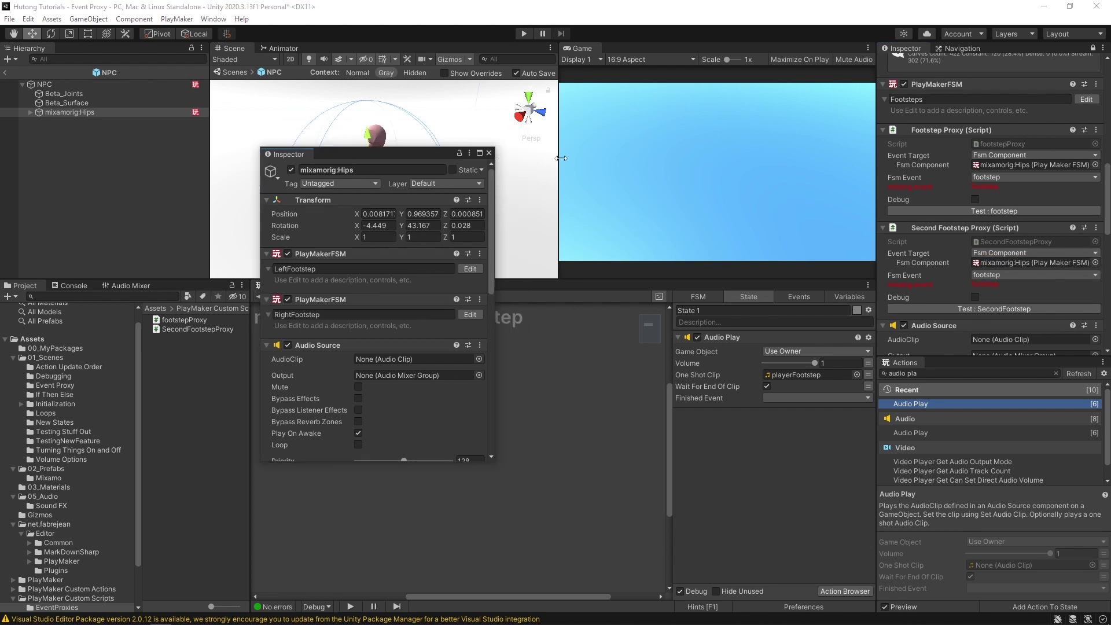
click(488, 155)
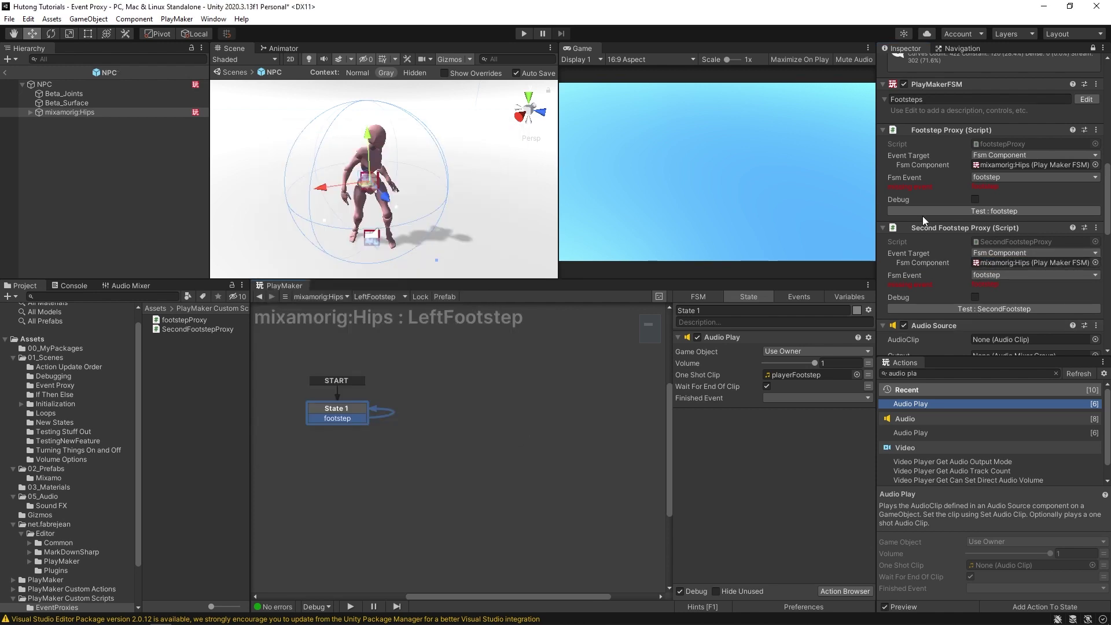
Step: Open the NPC's walk clip in the Animation window and scrub from frame 10 to 24
scroll(922, 217, down, 3)
click(369, 179)
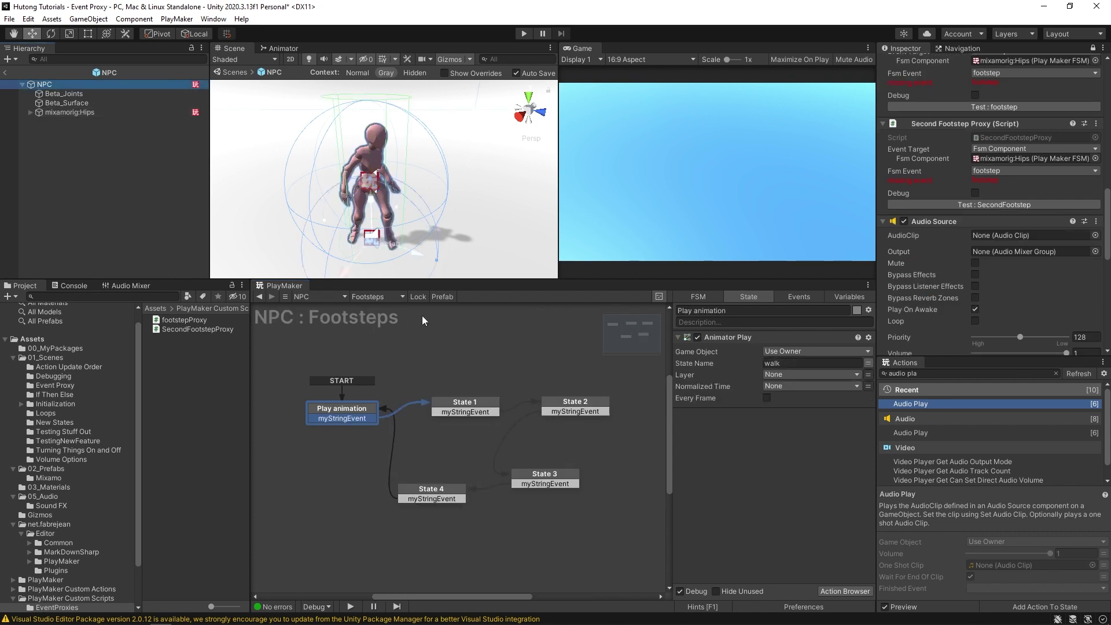
key(ctrl+6)
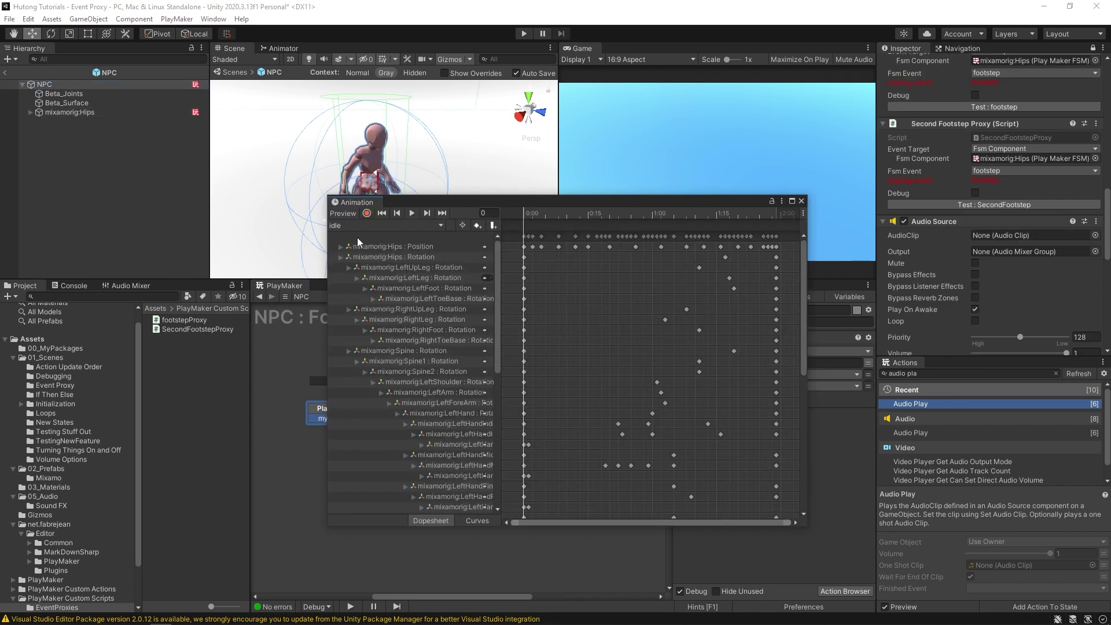
click(356, 225)
click(359, 251)
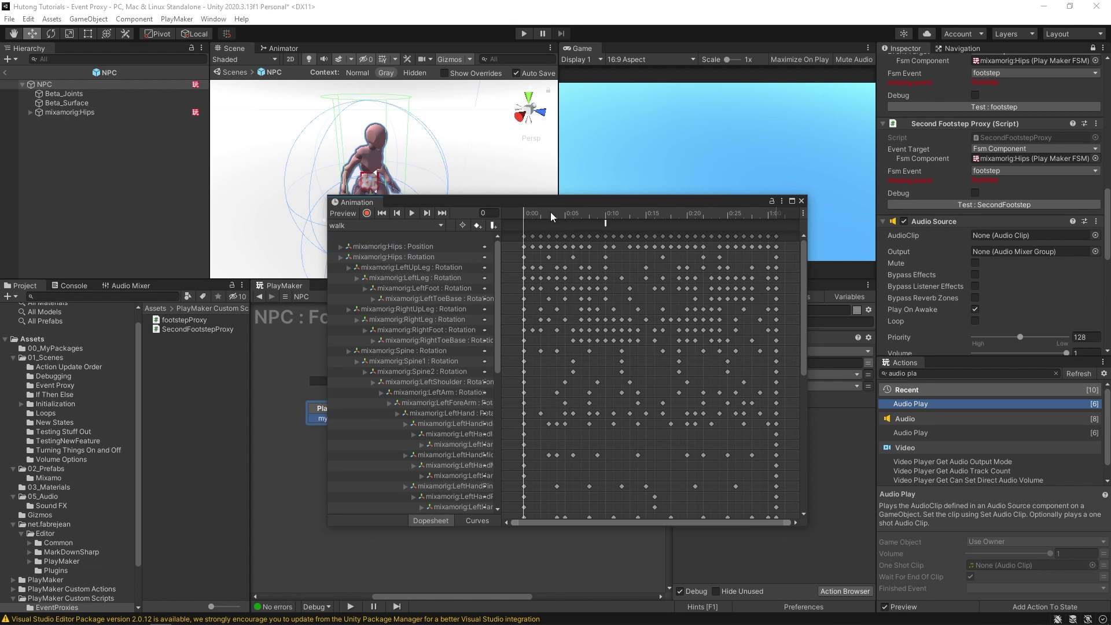
drag(549, 216, 606, 217)
click(613, 301)
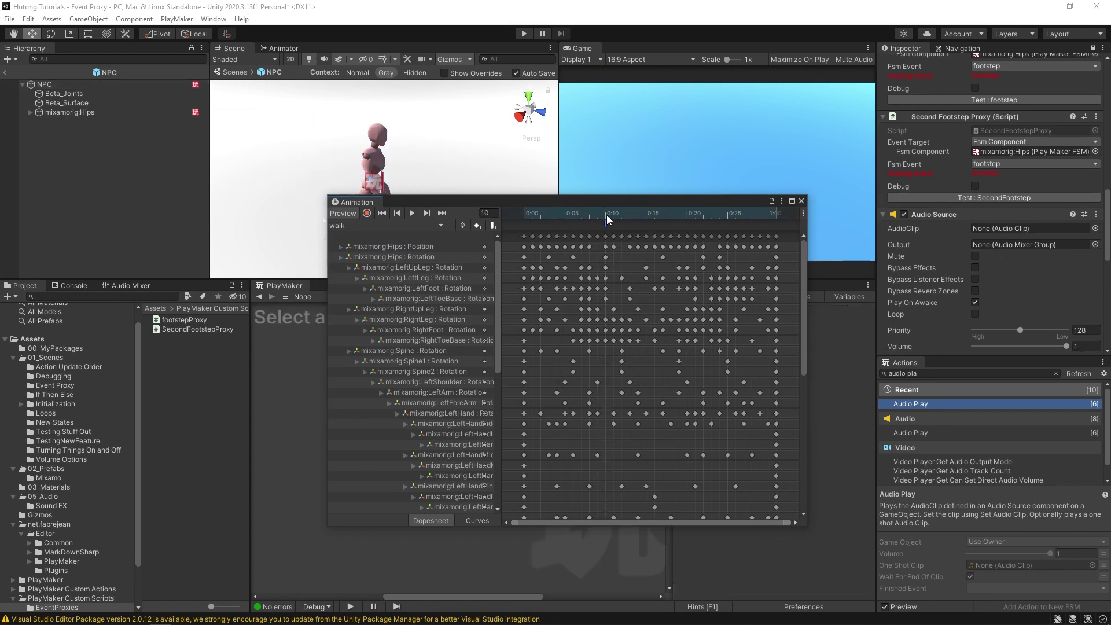
drag(505, 200, 634, 201)
drag(743, 213, 856, 224)
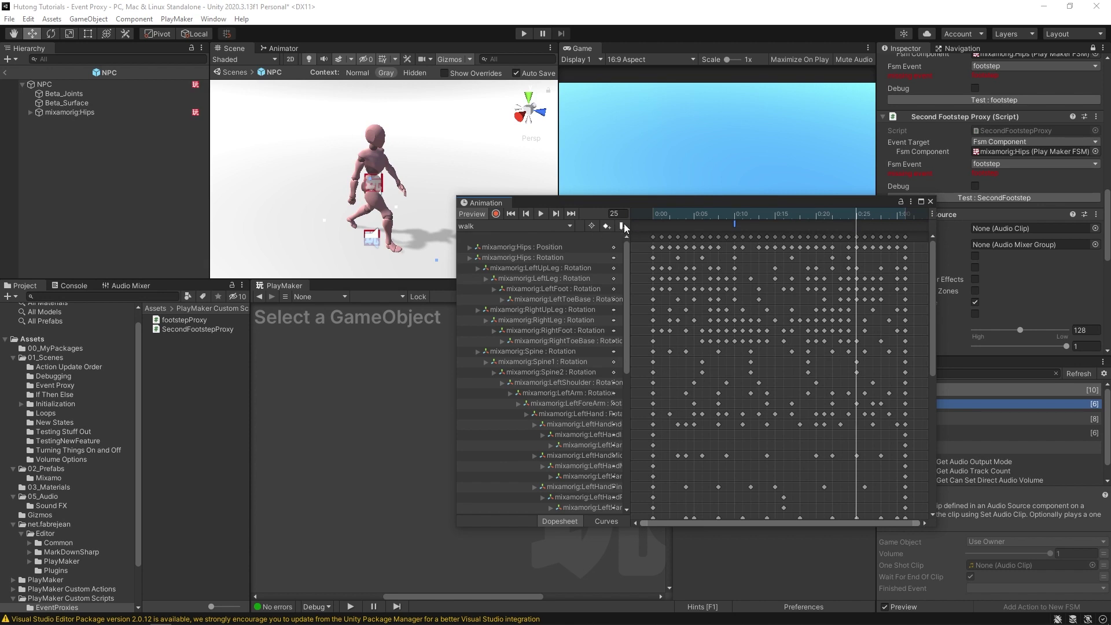
drag(791, 203, 610, 209)
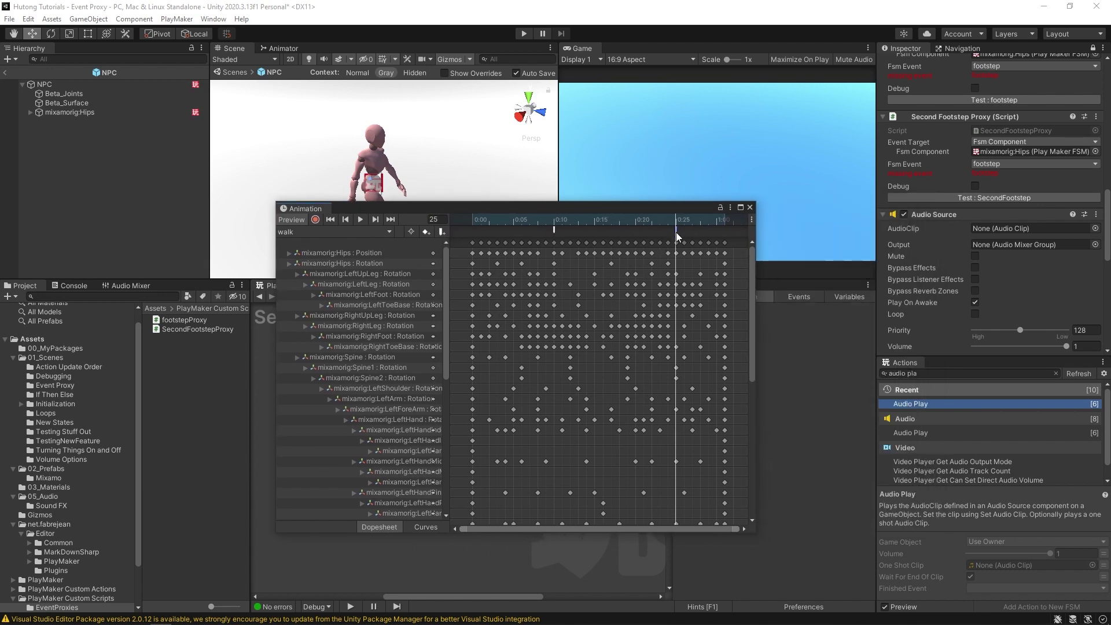
Step: Unlock the Inspector and set the animation event's Function to SecondFootstep ()
click(1094, 49)
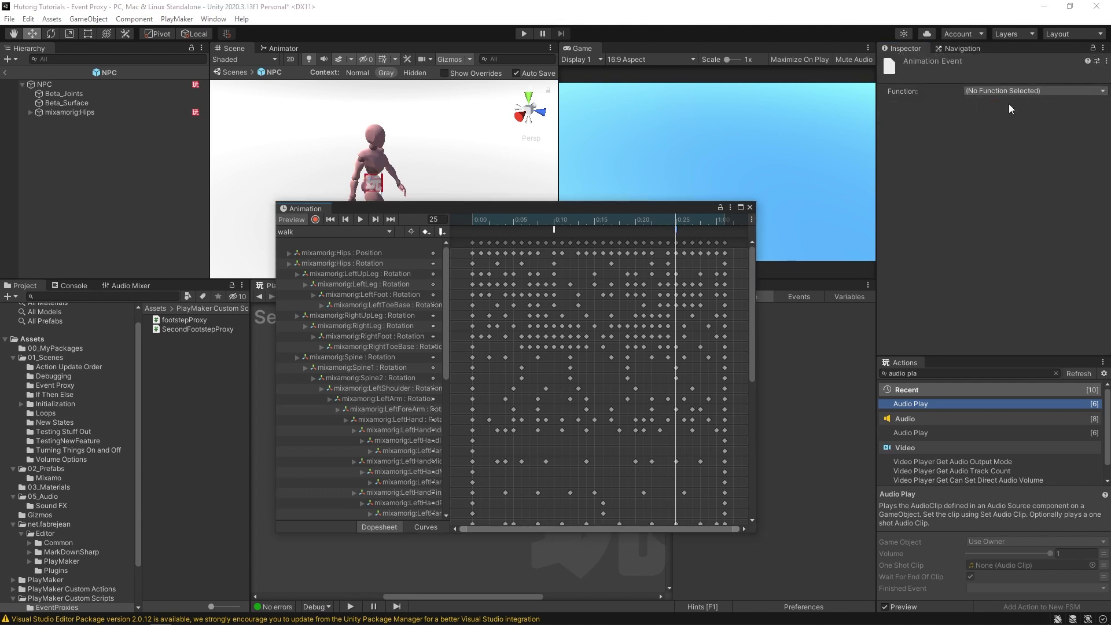
click(1000, 92)
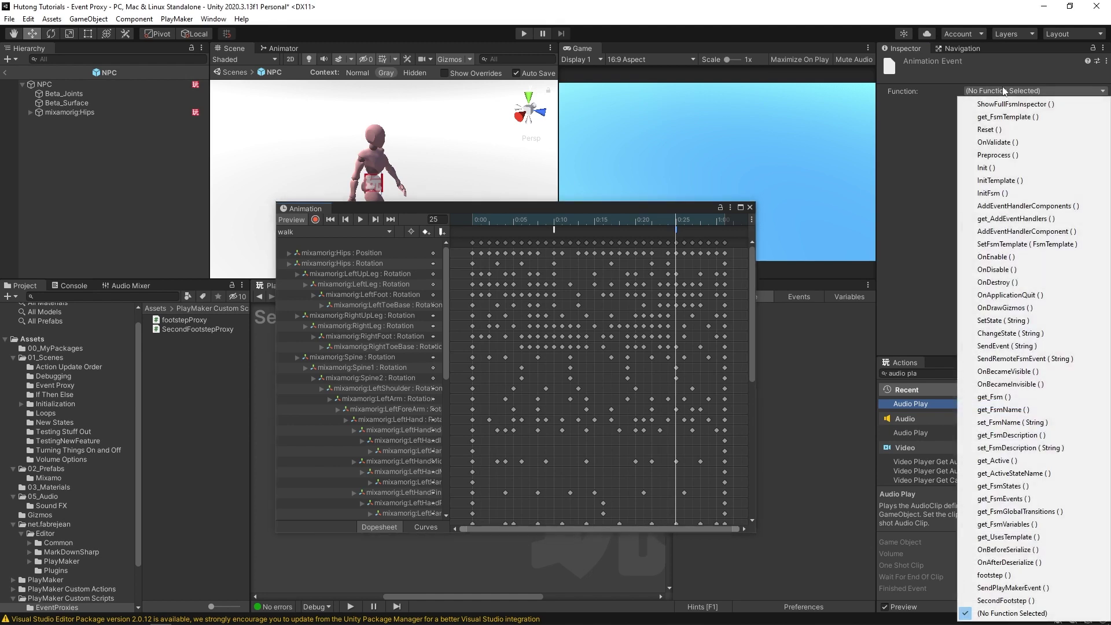
click(1013, 601)
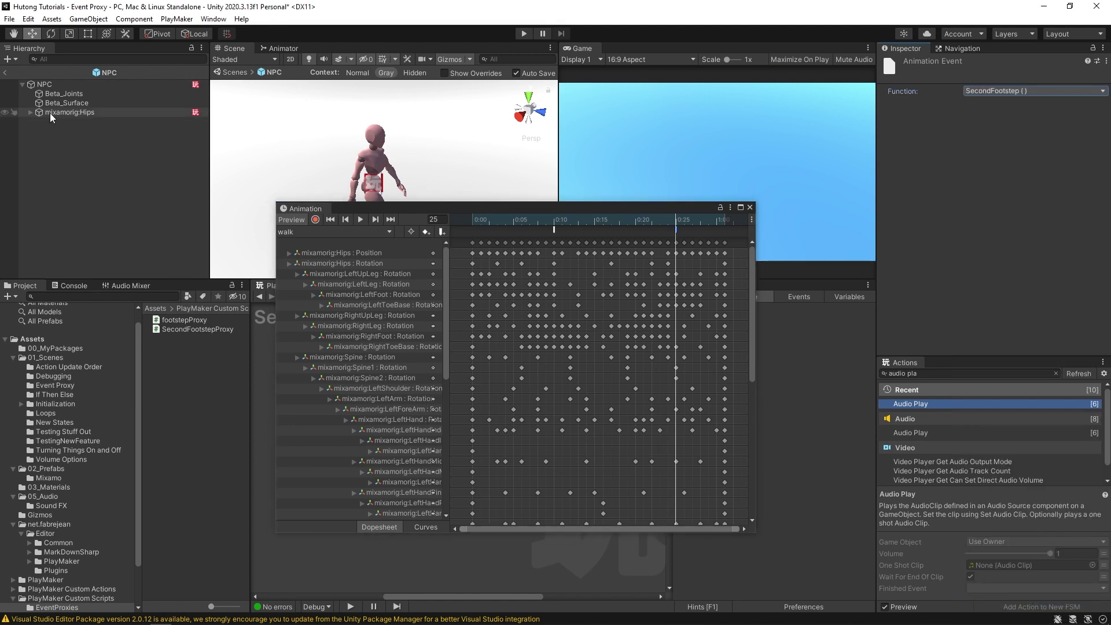
click(51, 85)
scroll(932, 234, down, 10)
scroll(929, 234, up, 3)
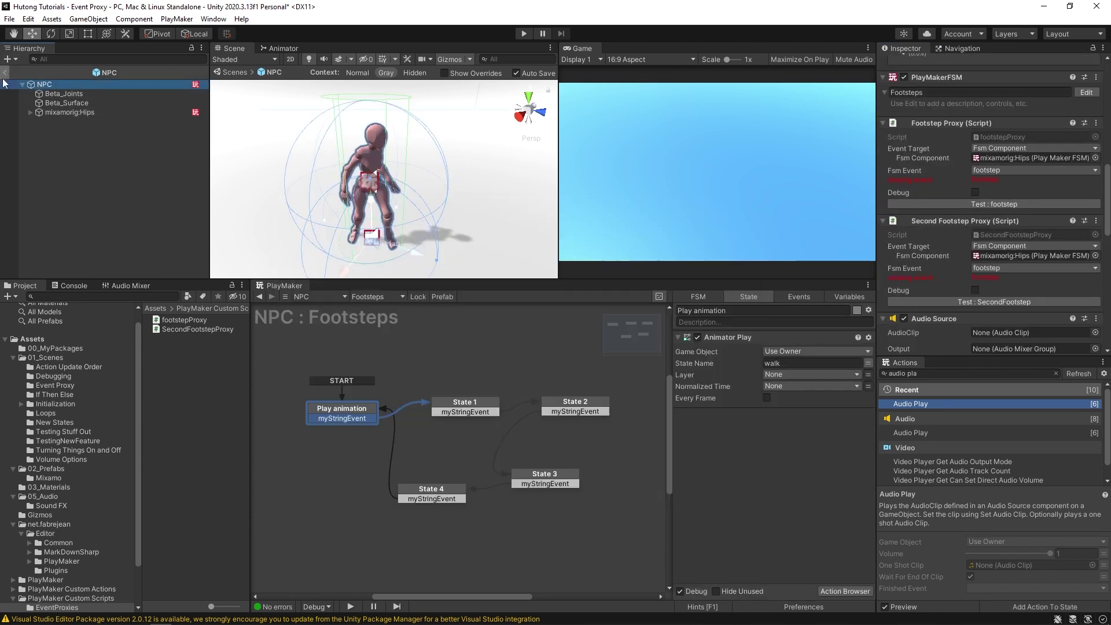
Step: Return to the Event Proxy scene, enlarge the Scene and Game views, and start Play mode
click(4, 72)
drag(565, 279, 564, 442)
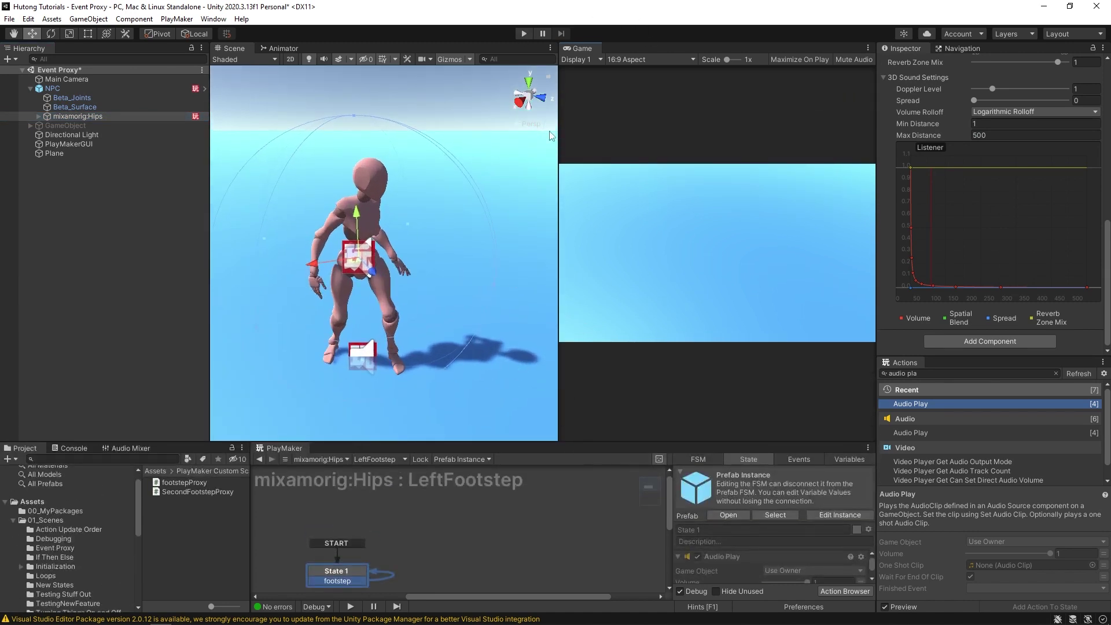
click(520, 33)
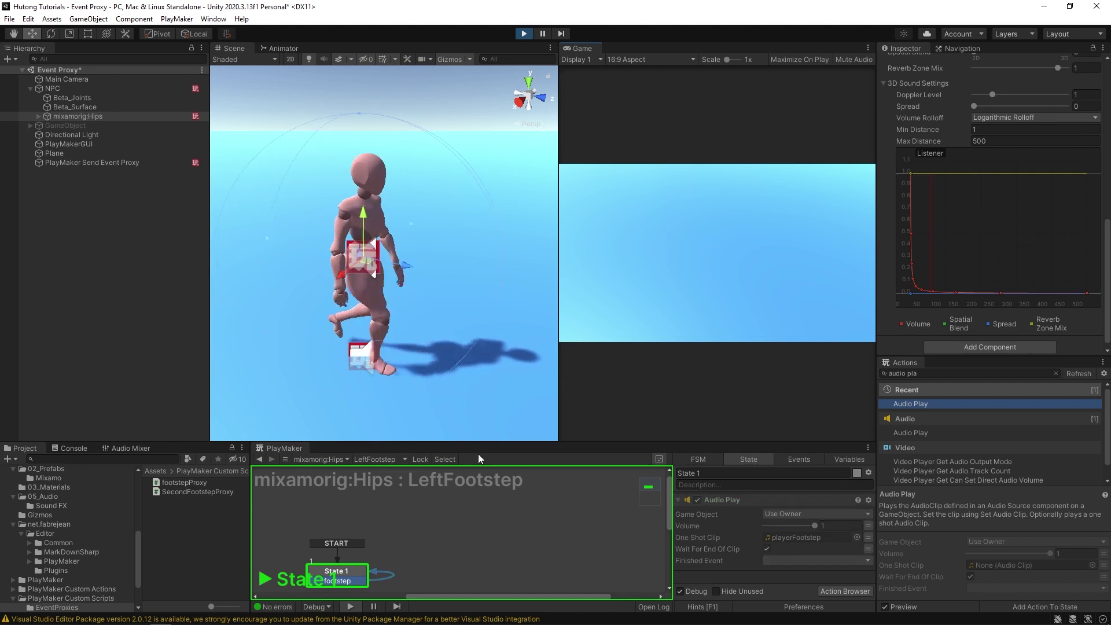
drag(472, 444, 470, 410)
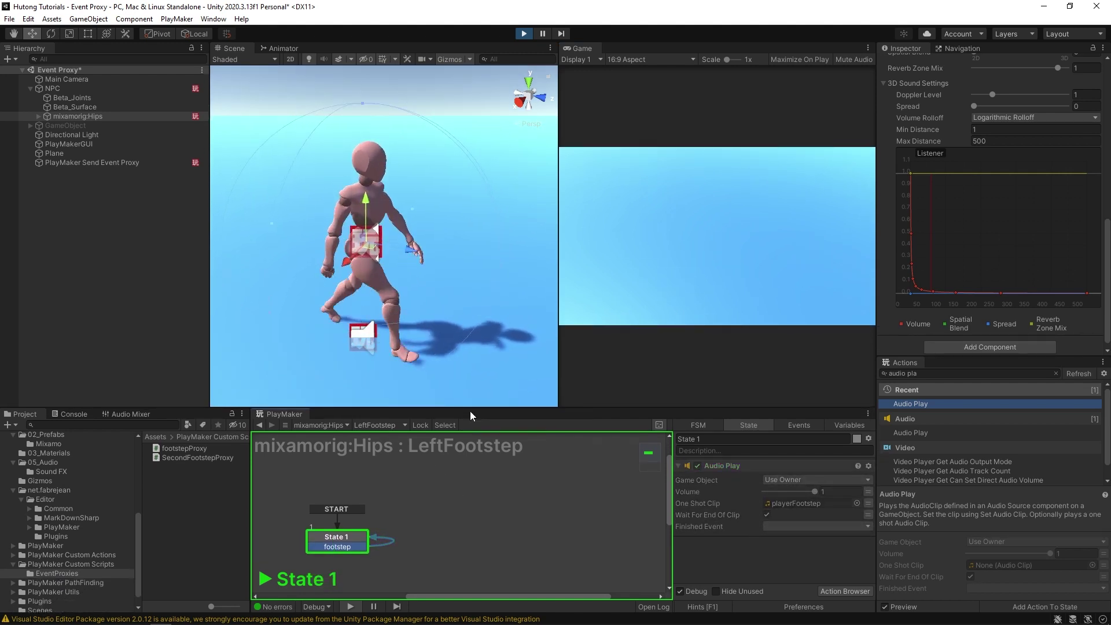
Step: Watch the NPC's Footsteps FSM, then the hips' LeftFootstep FSM with Audio Source collapsed
click(64, 88)
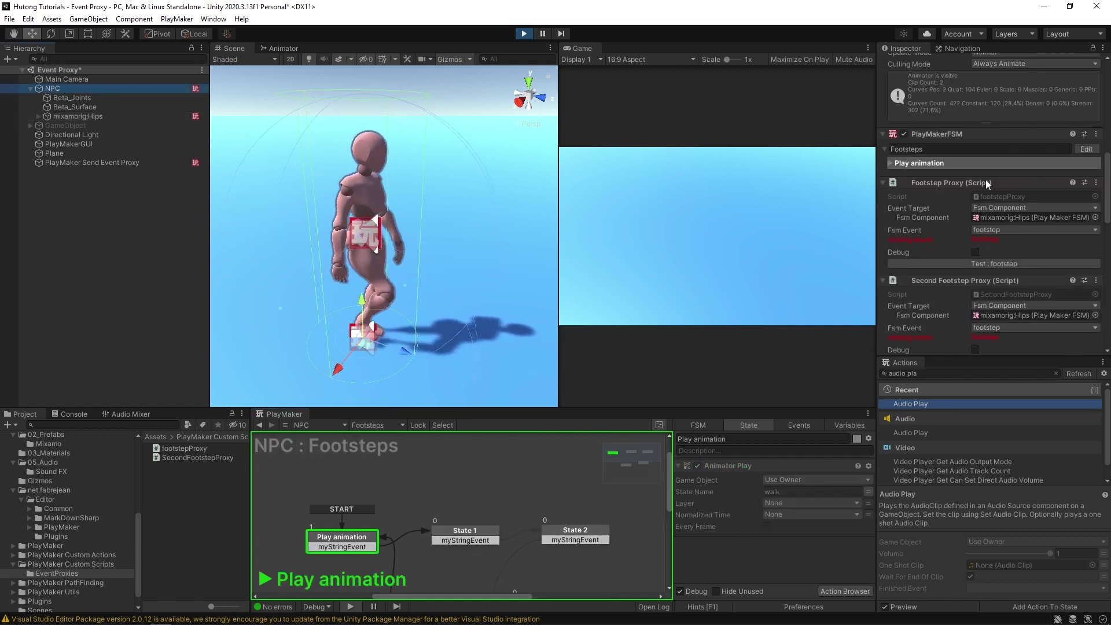
scroll(947, 136, down, 3)
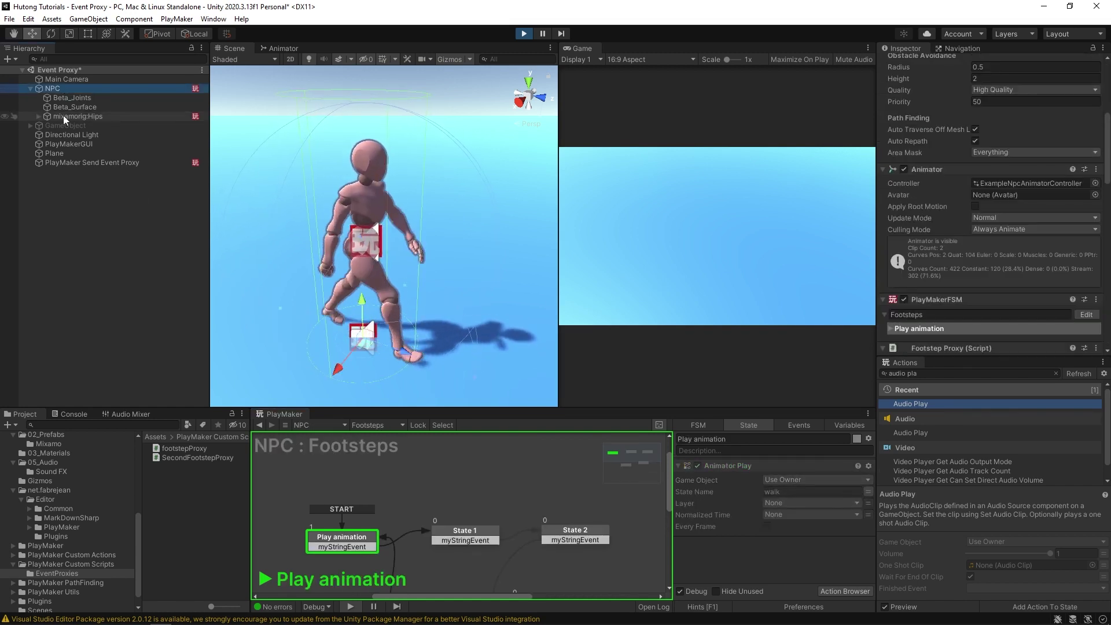
click(93, 116)
scroll(984, 231, up, 5)
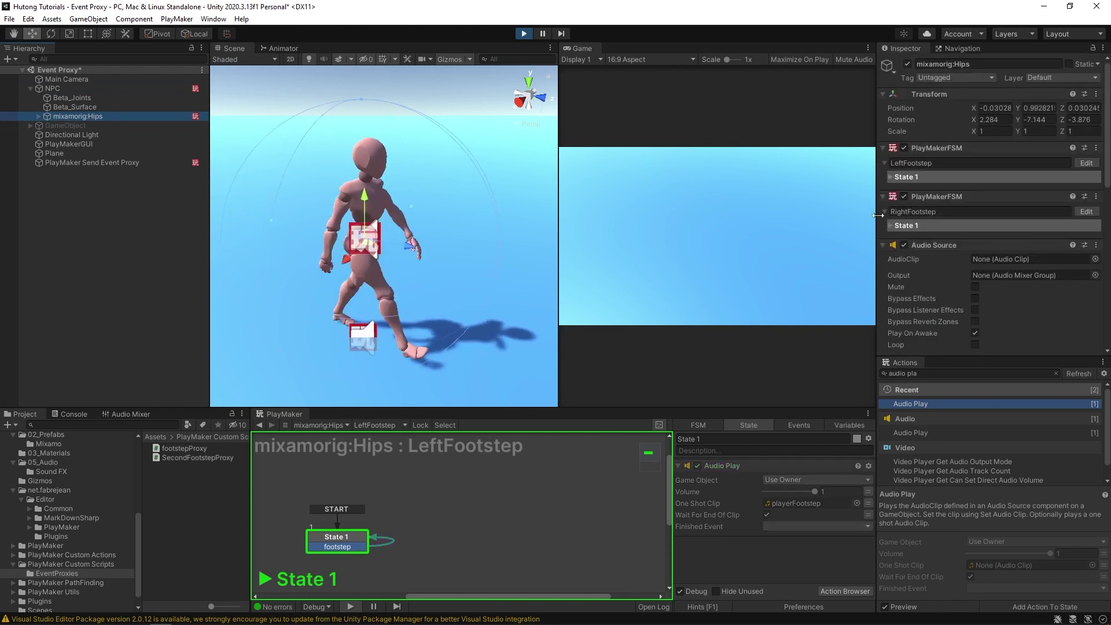
click(906, 245)
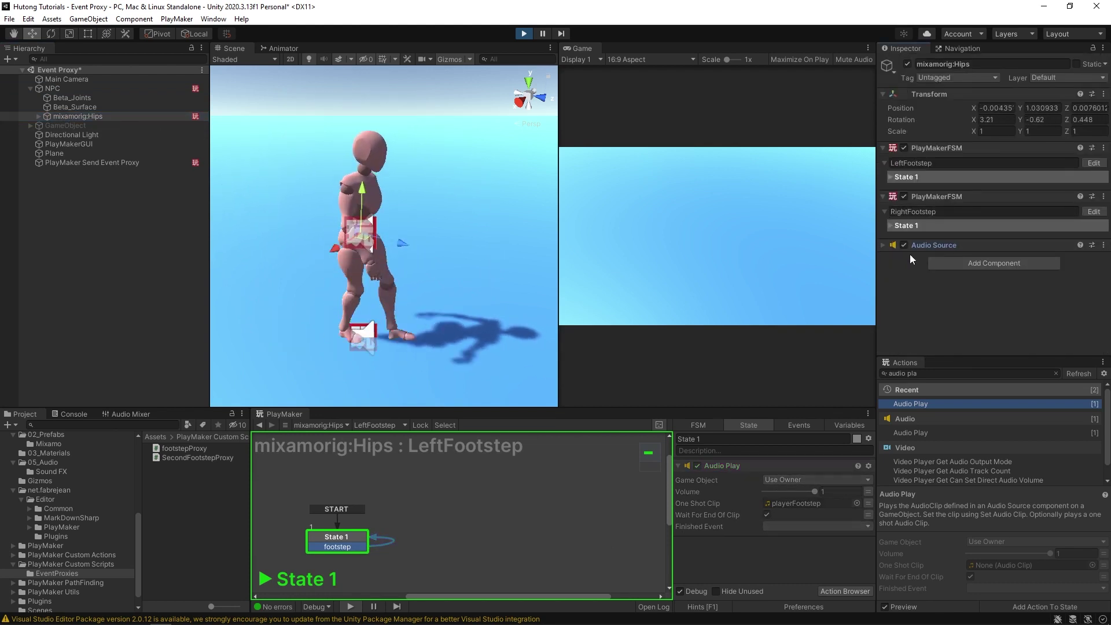
middle_drag(330, 547, 412, 534)
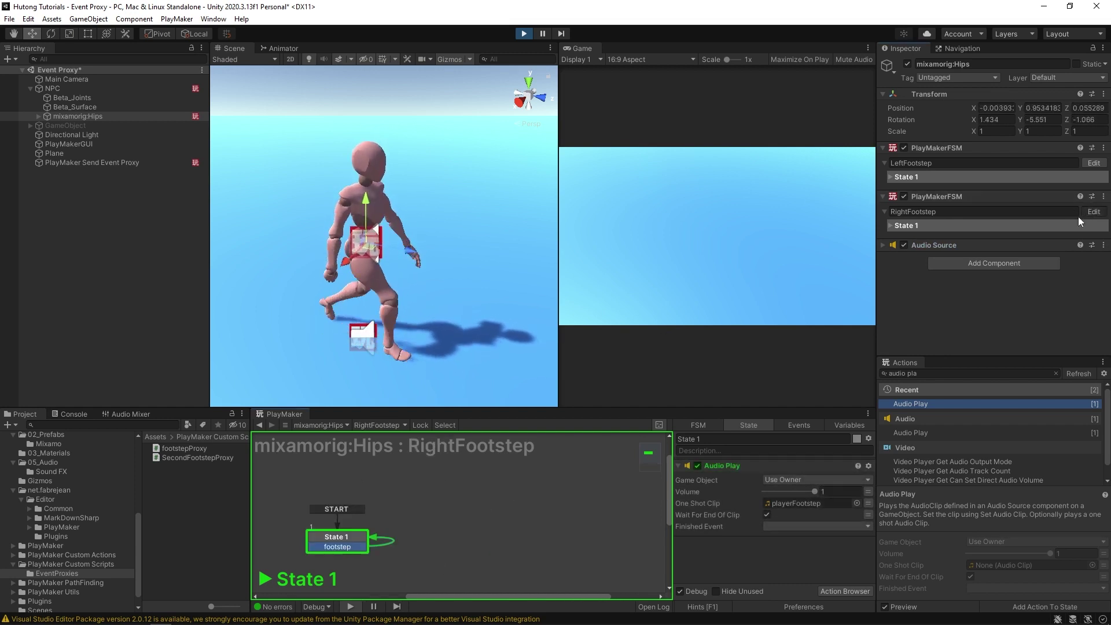
middle_drag(436, 534, 529, 506)
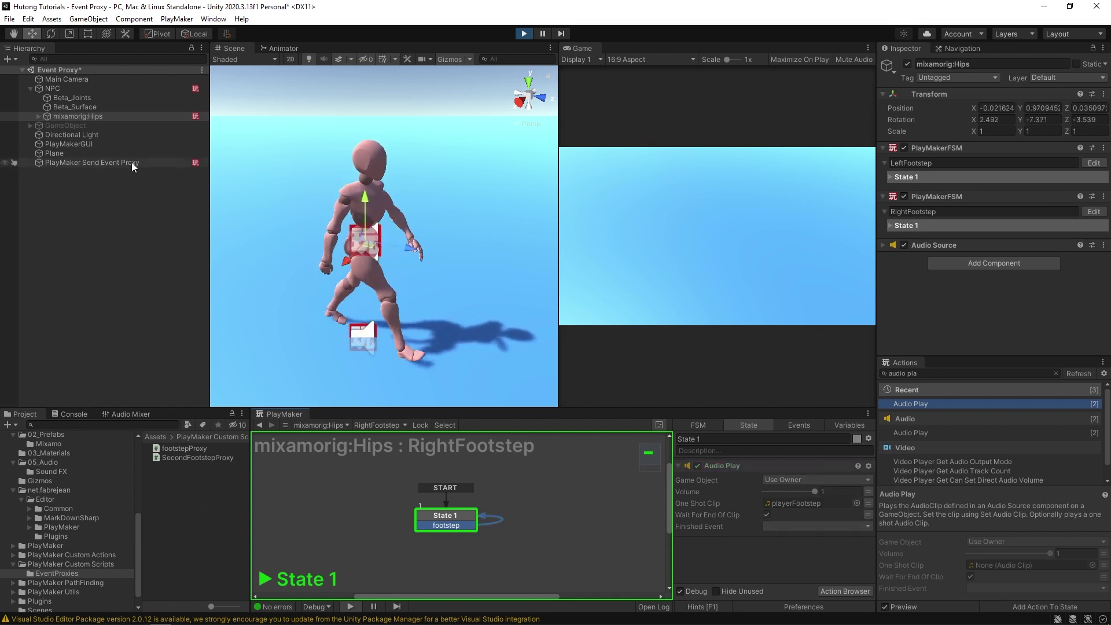
Step: Collapse the NPC's Nav Mesh Agent and watch the hips' RightFootstep FSM run
click(55, 87)
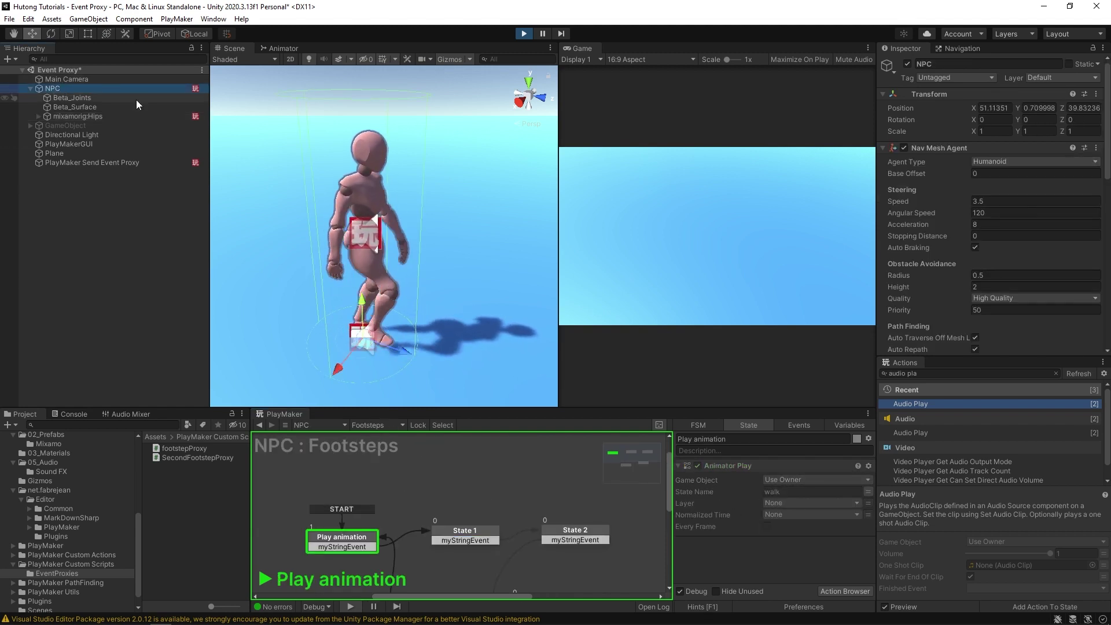
click(883, 148)
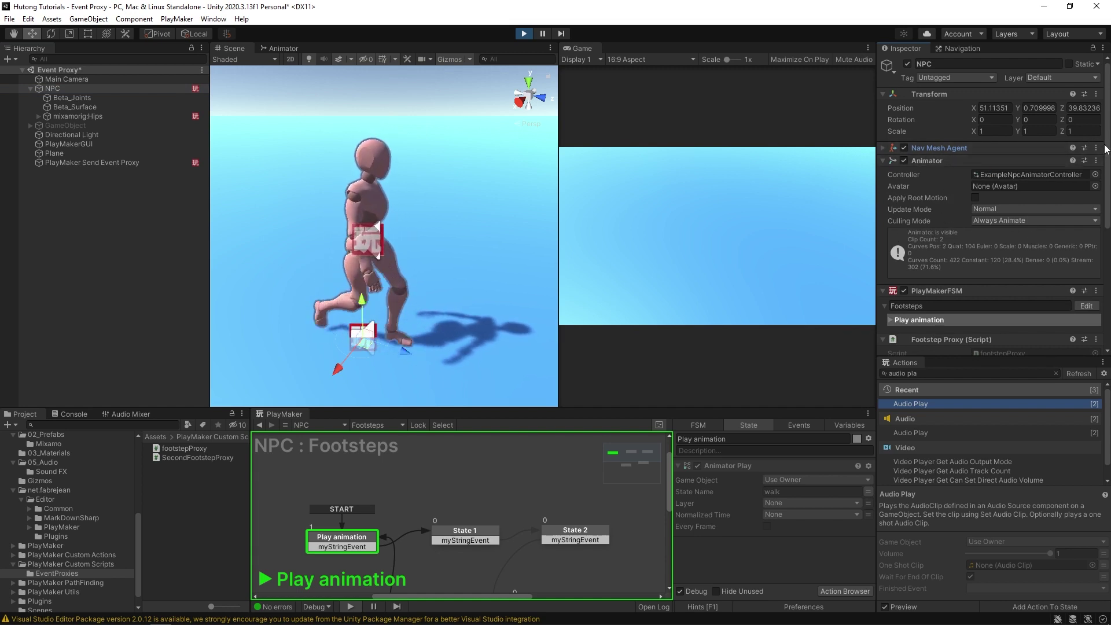
scroll(914, 148, down, 7)
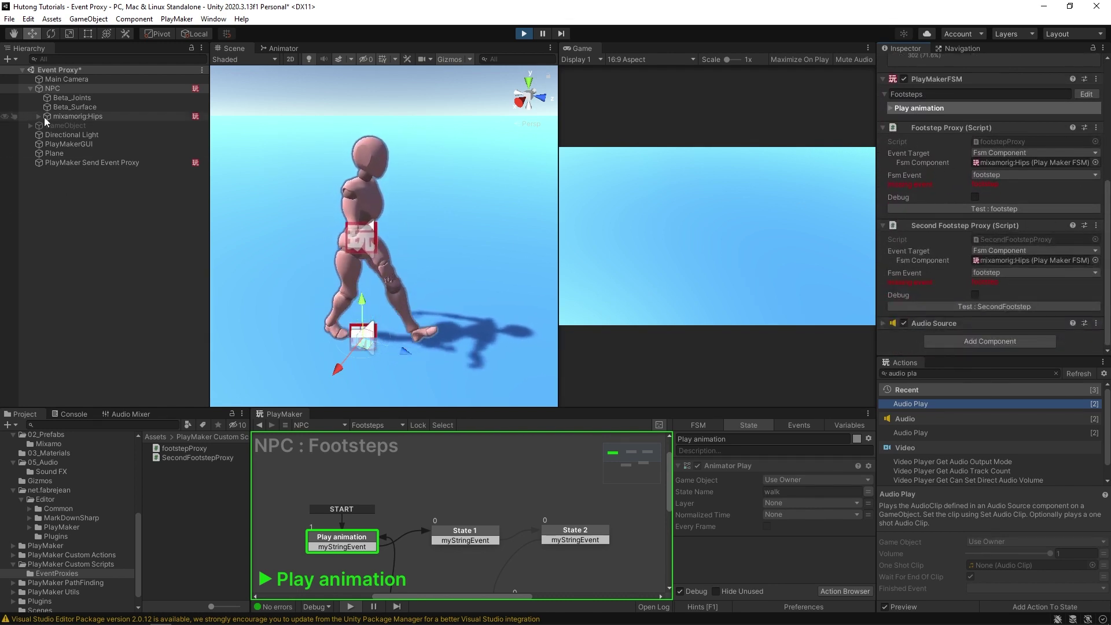
click(74, 116)
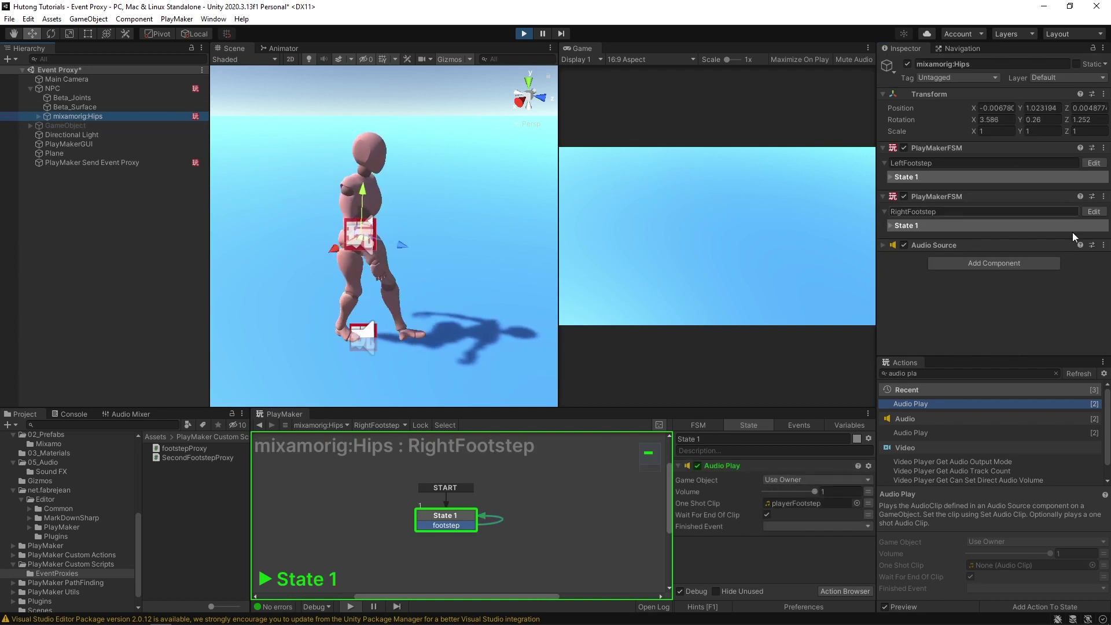